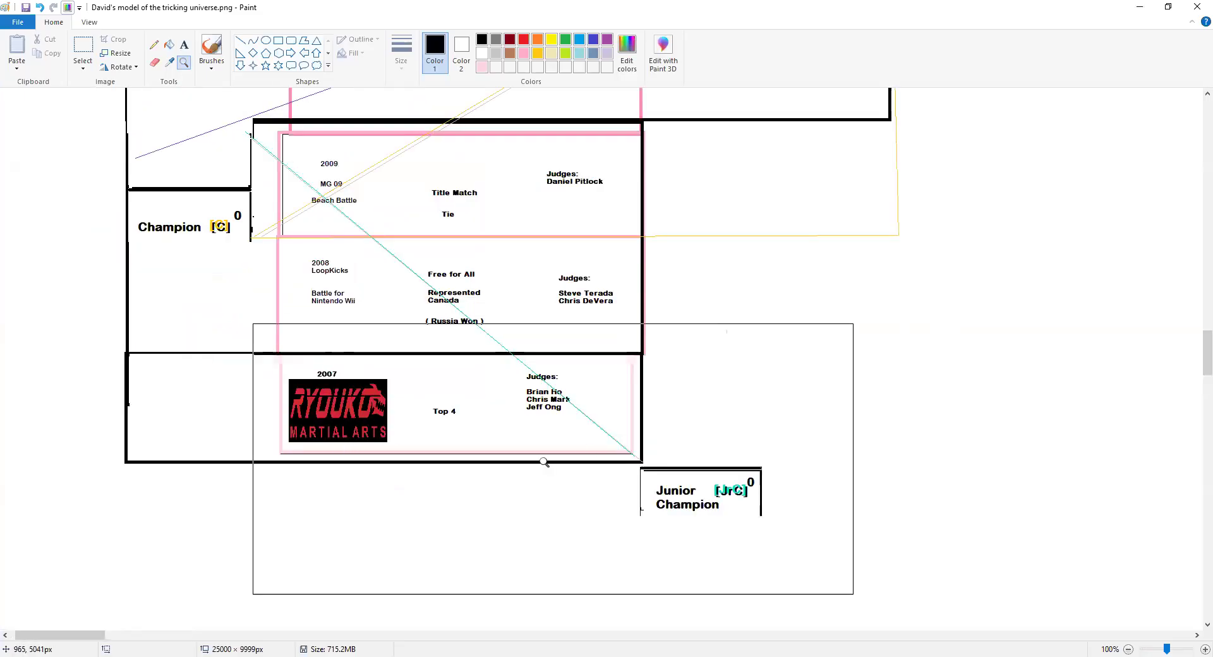
Zoom in to 300% on the judges' lists of the 2007 and 2008 events.
click(583, 511)
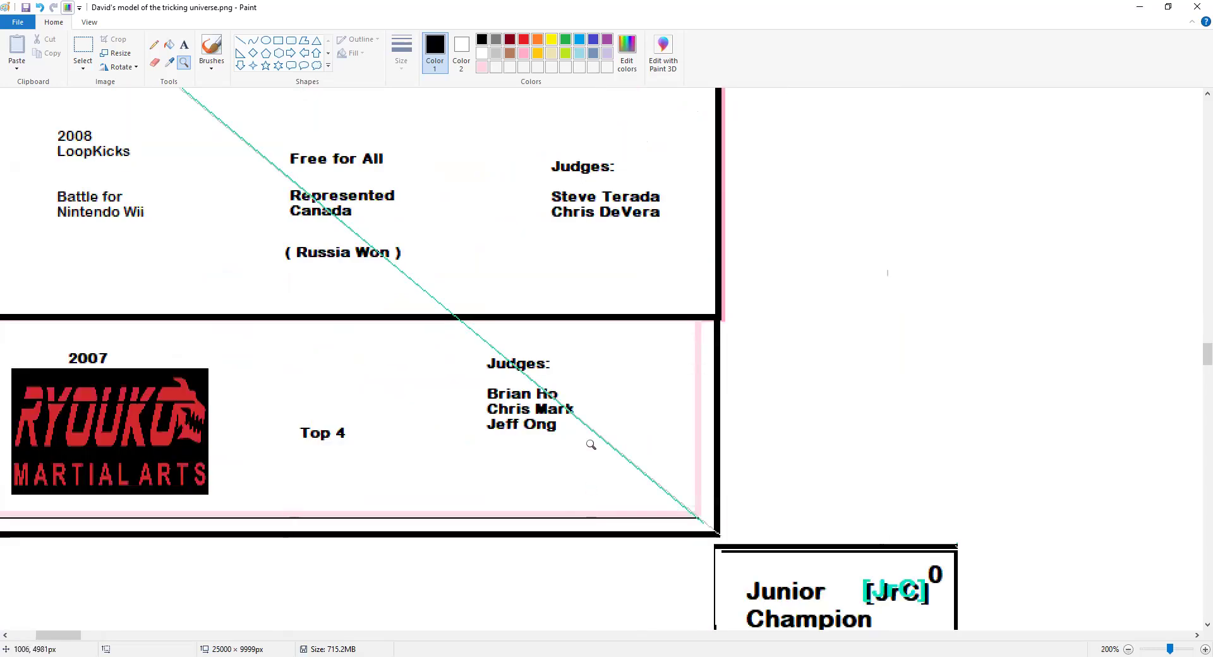
click(475, 358)
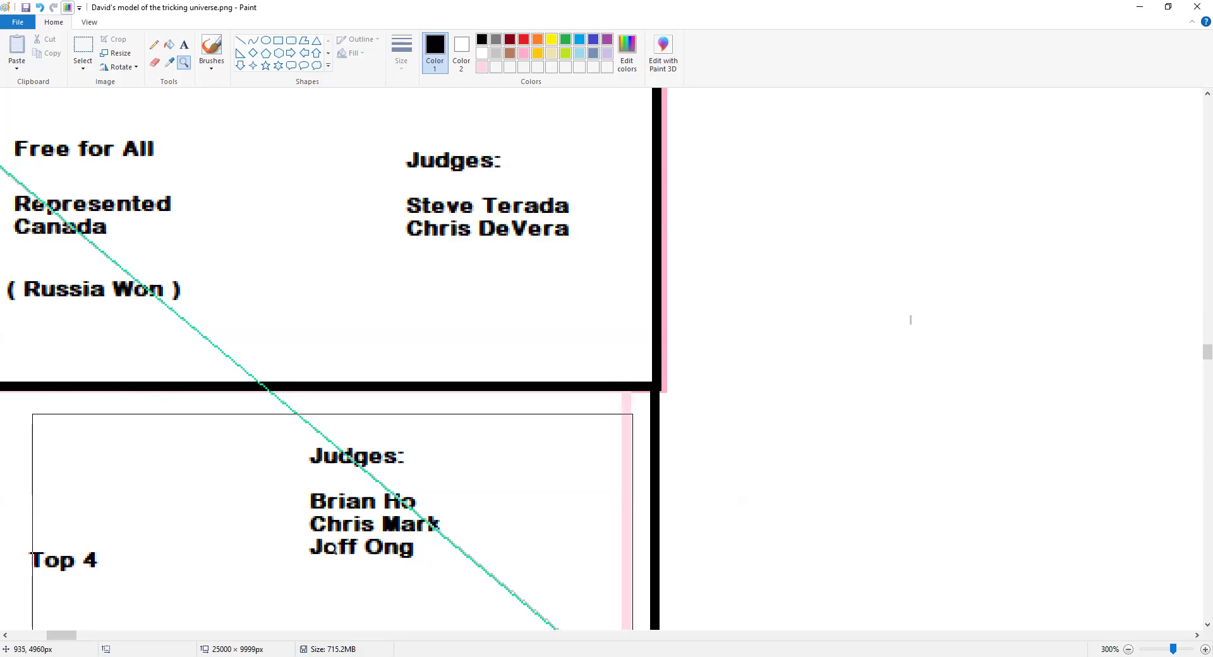
click(83, 48)
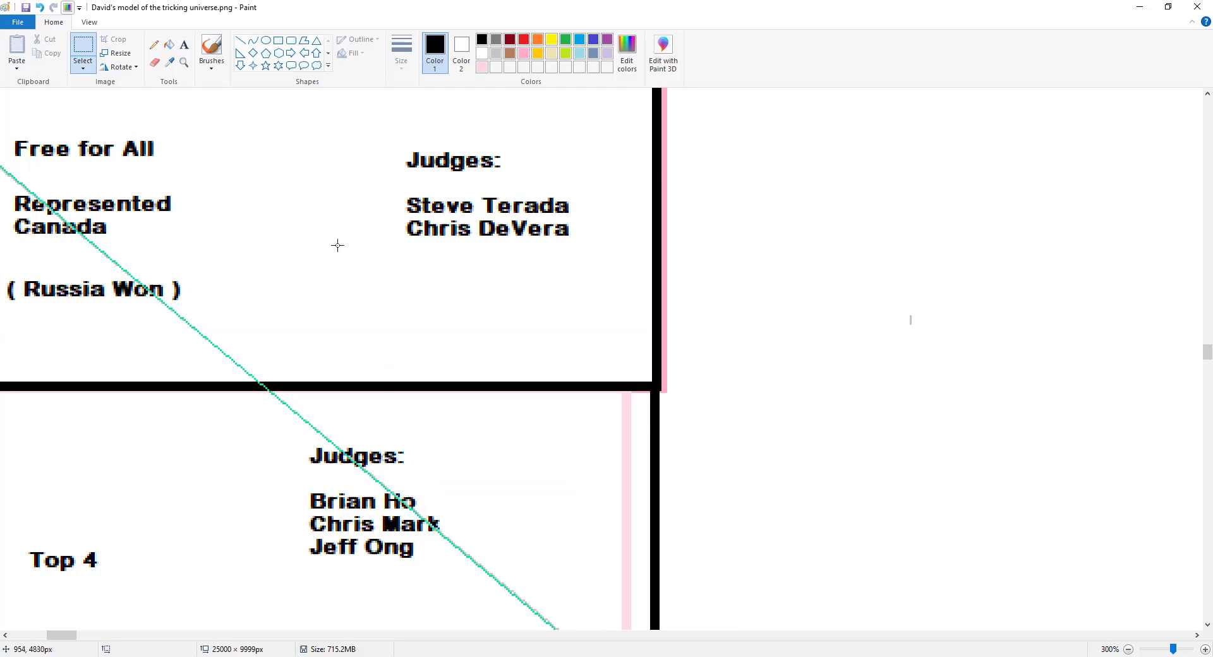
Draw a light grey four-point star about 19 × 18 px with the thinnest outline inside the dark red star beside the [wc] label.
click(253, 65)
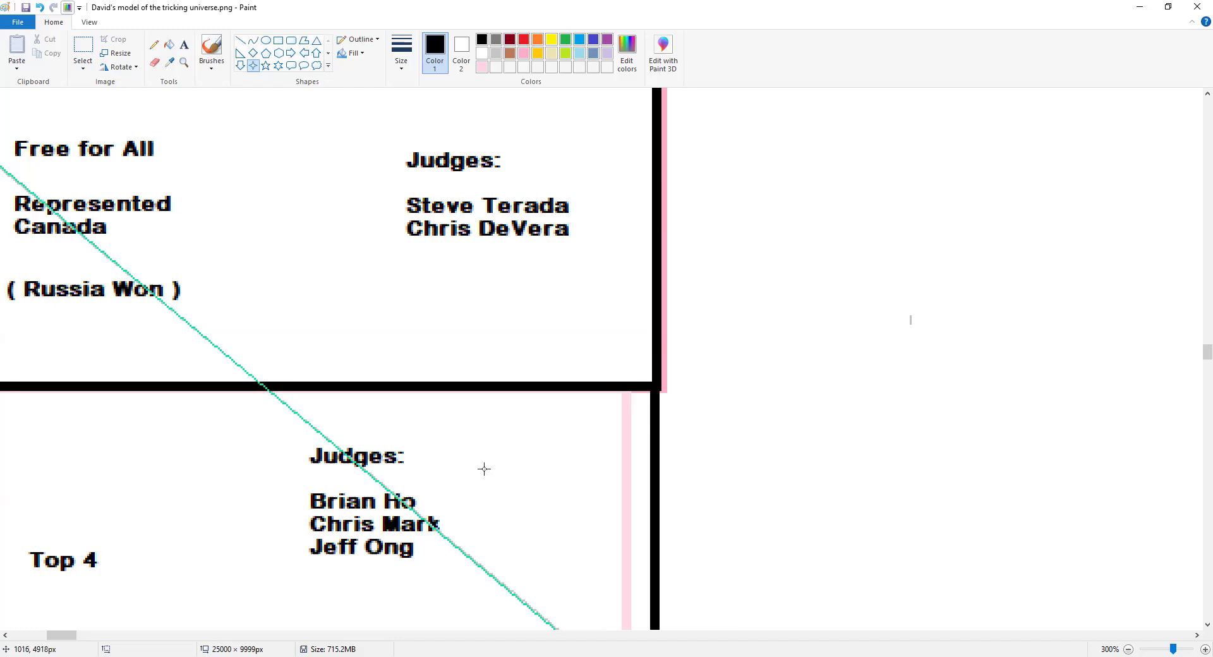
scroll(484, 468, down, 3)
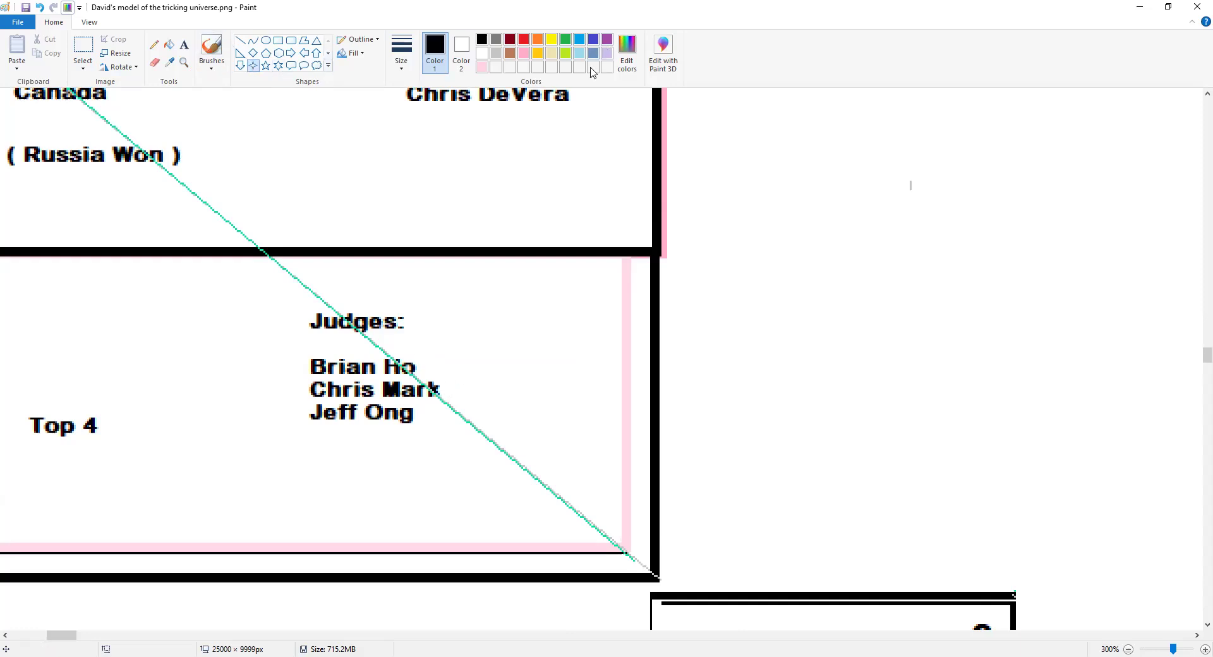
scroll(352, 318, up, 20)
scroll(520, 326, up, 20)
scroll(428, 325, up, 15)
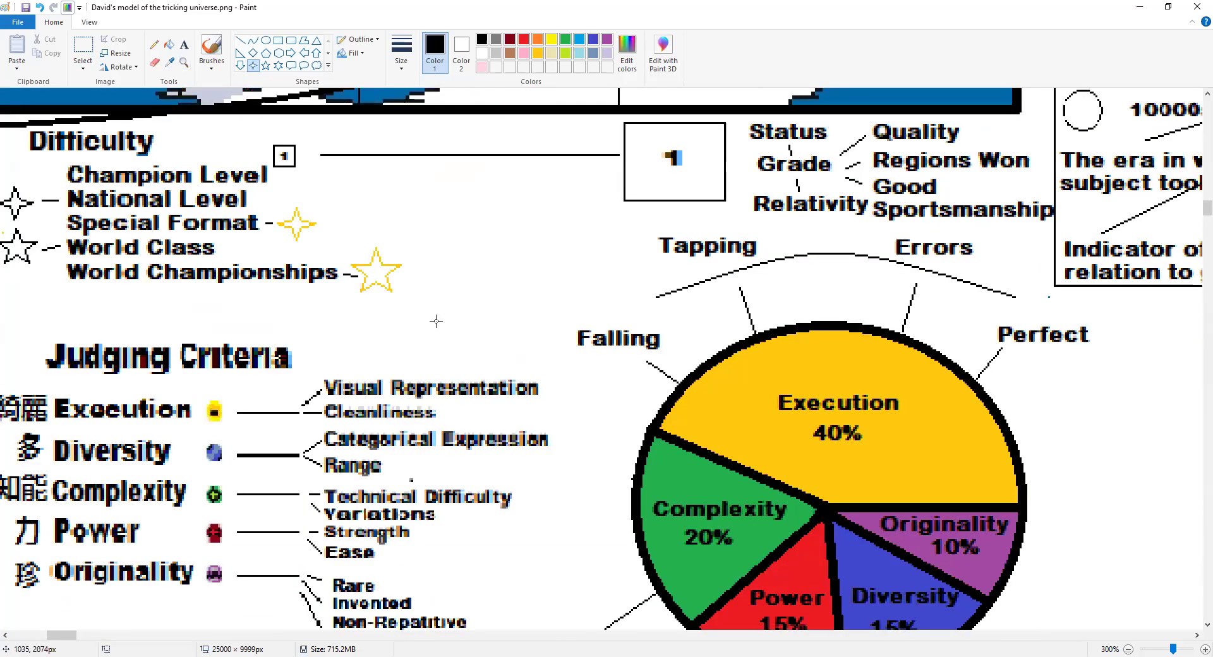
scroll(238, 572, up, 20)
scroll(238, 572, down, 5)
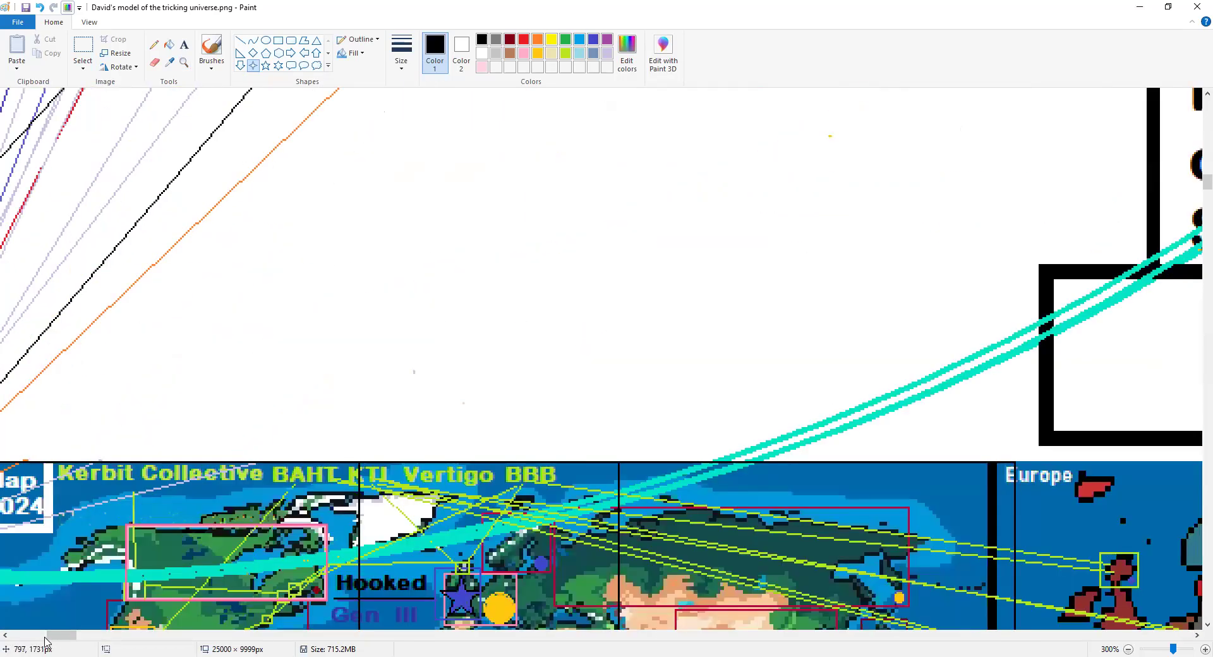
drag(64, 639, 44, 640)
scroll(272, 524, down, 2)
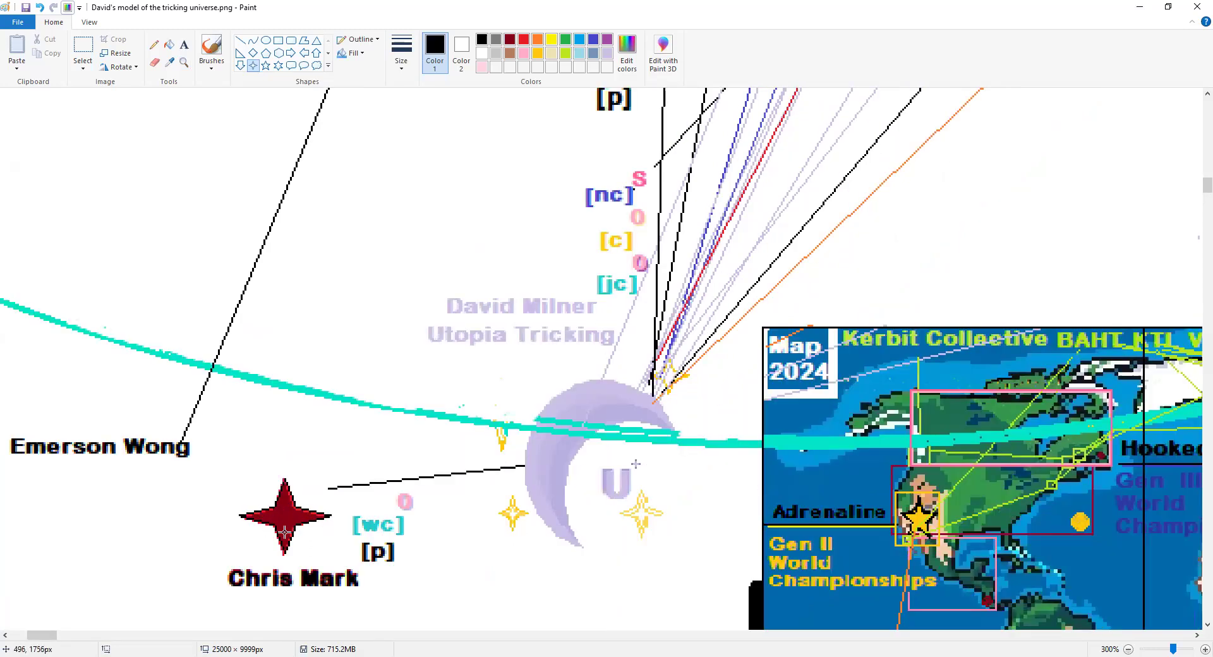
click(496, 53)
drag(284, 488, 300, 531)
click(416, 64)
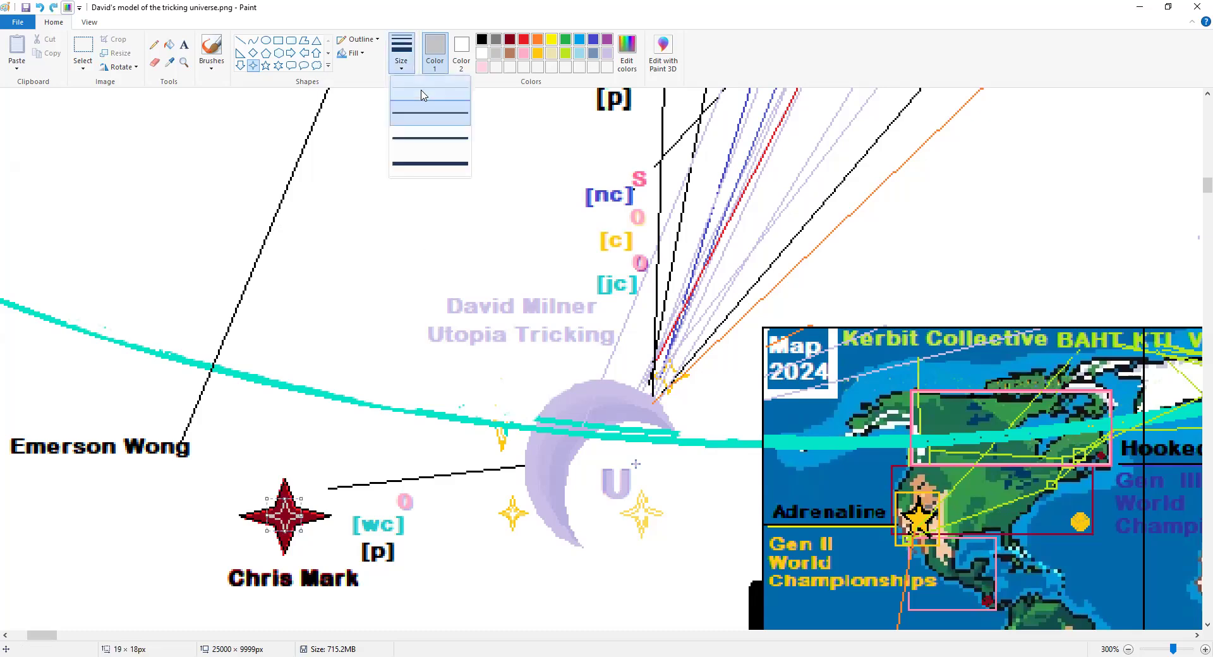
click(423, 95)
click(345, 272)
scroll(345, 272, down, 5)
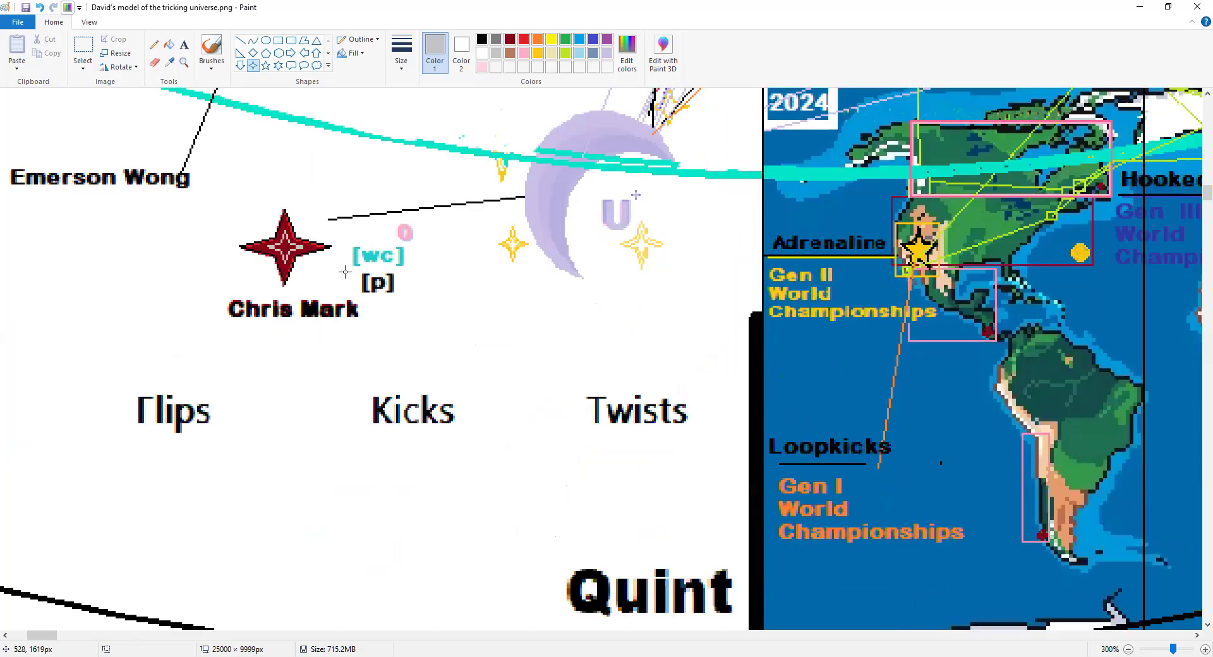
Try to copy the dark red four-point star and place the duplicate in the empty area beside it.
click(83, 48)
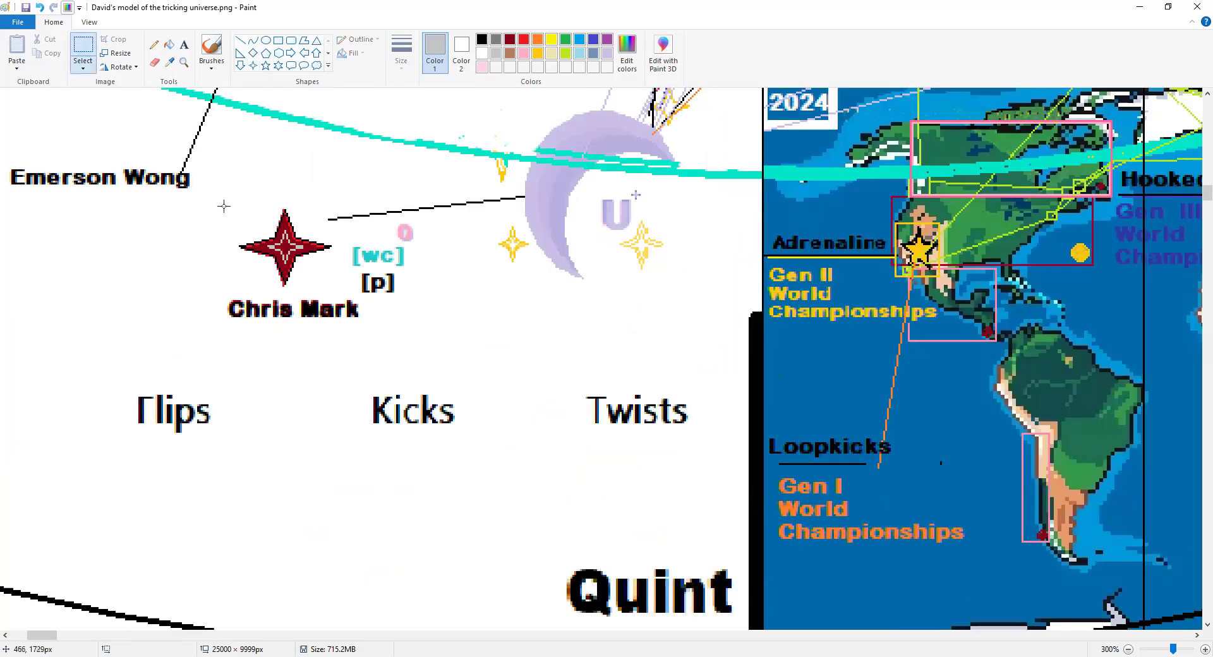
drag(227, 208, 333, 282)
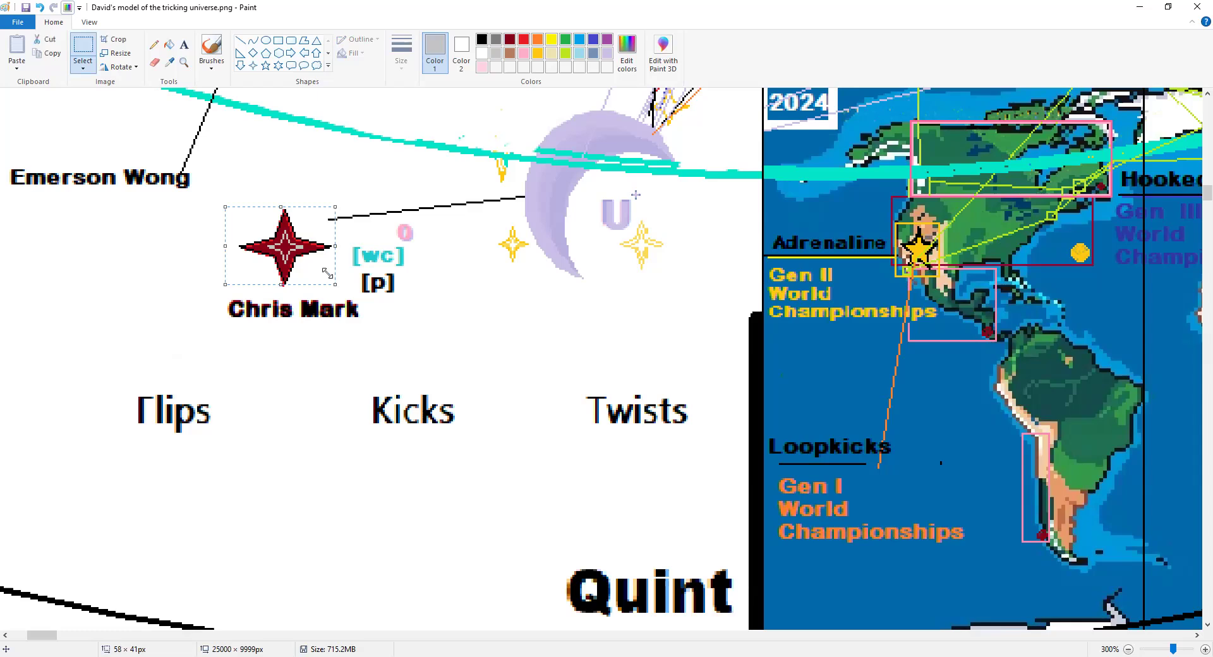
key(ctrl+c)
key(ctrl+v)
drag(63, 135, 178, 335)
drag(227, 365, 151, 325)
key(Delete)
key(ctrl+v)
drag(94, 99, 114, 310)
key(Delete)
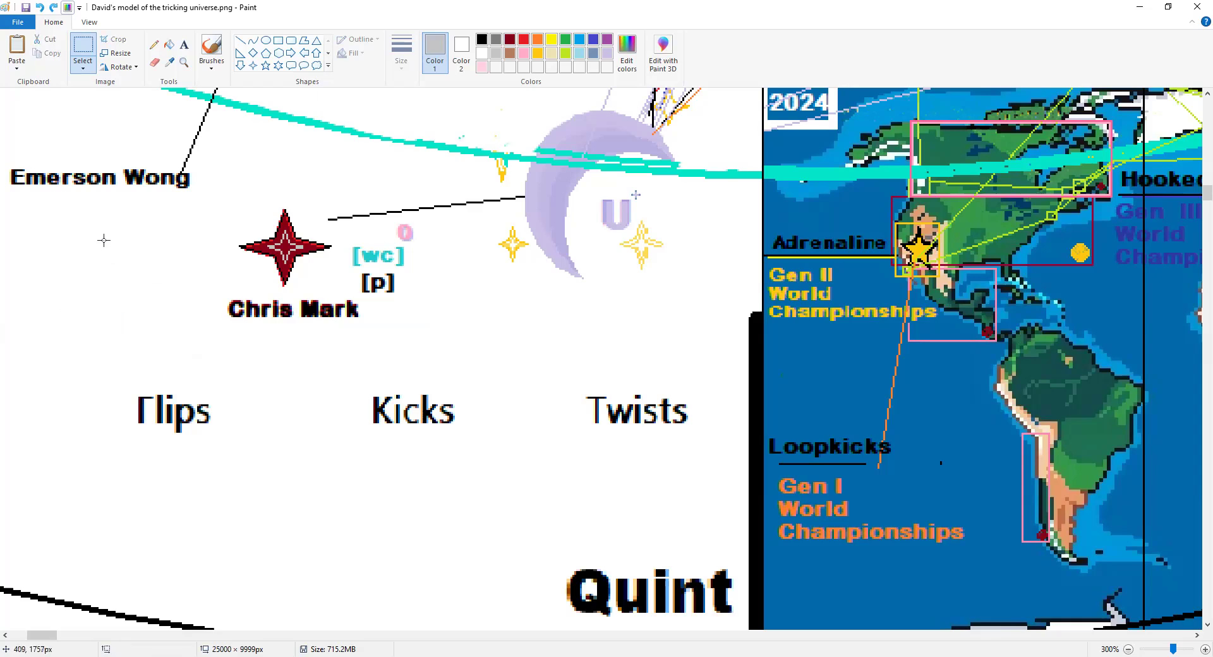
key(ctrl+v)
drag(70, 121, 116, 297)
click(152, 290)
Draw a black five-point star about 27 × 23 px beside the 2008 judges' names and add a smaller star inside it.
scroll(380, 429, down, 10)
scroll(319, 443, down, 15)
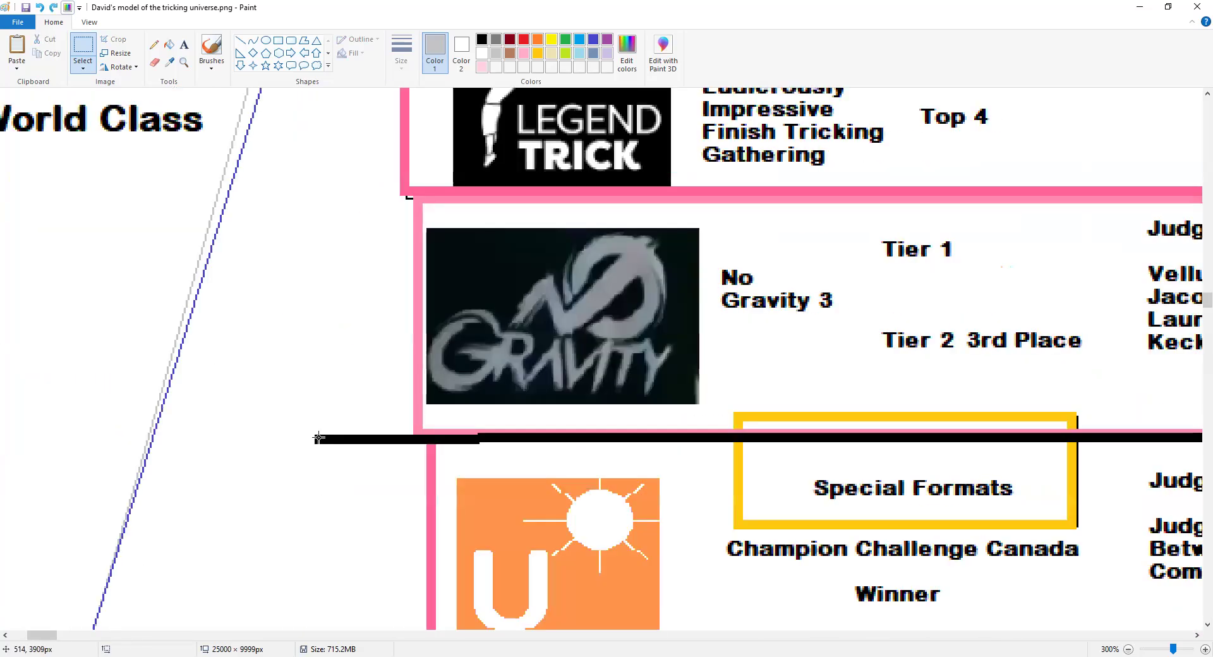
scroll(316, 467, down, 6)
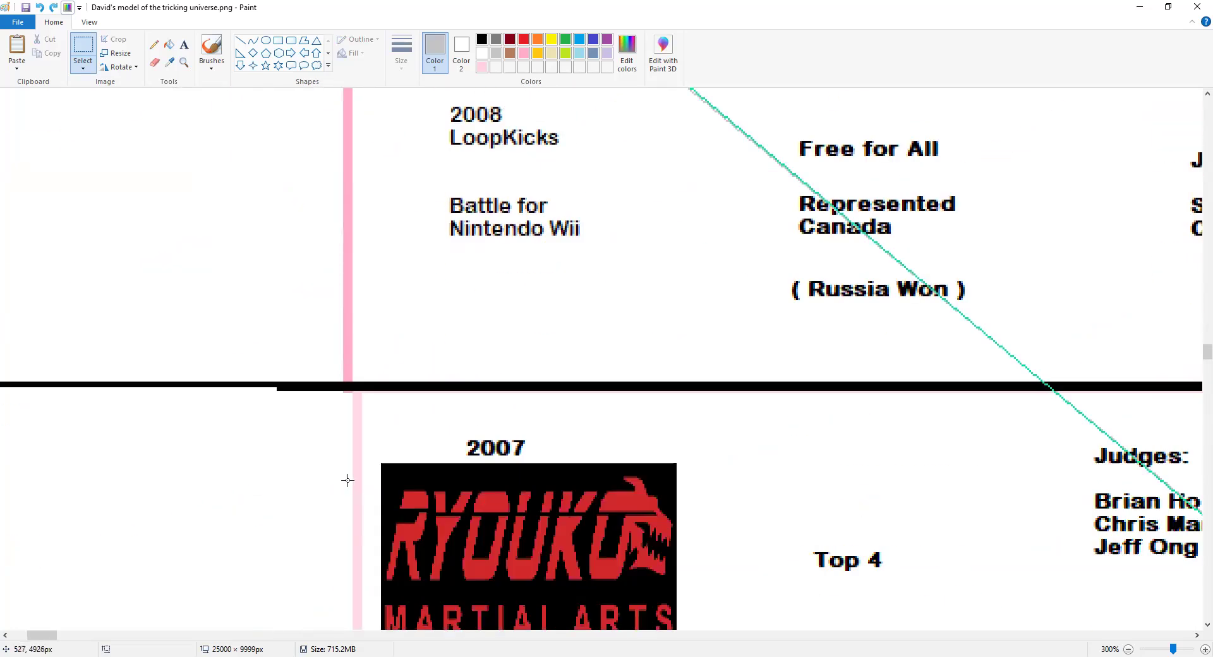
scroll(265, 556, up, 2)
drag(42, 634, 67, 640)
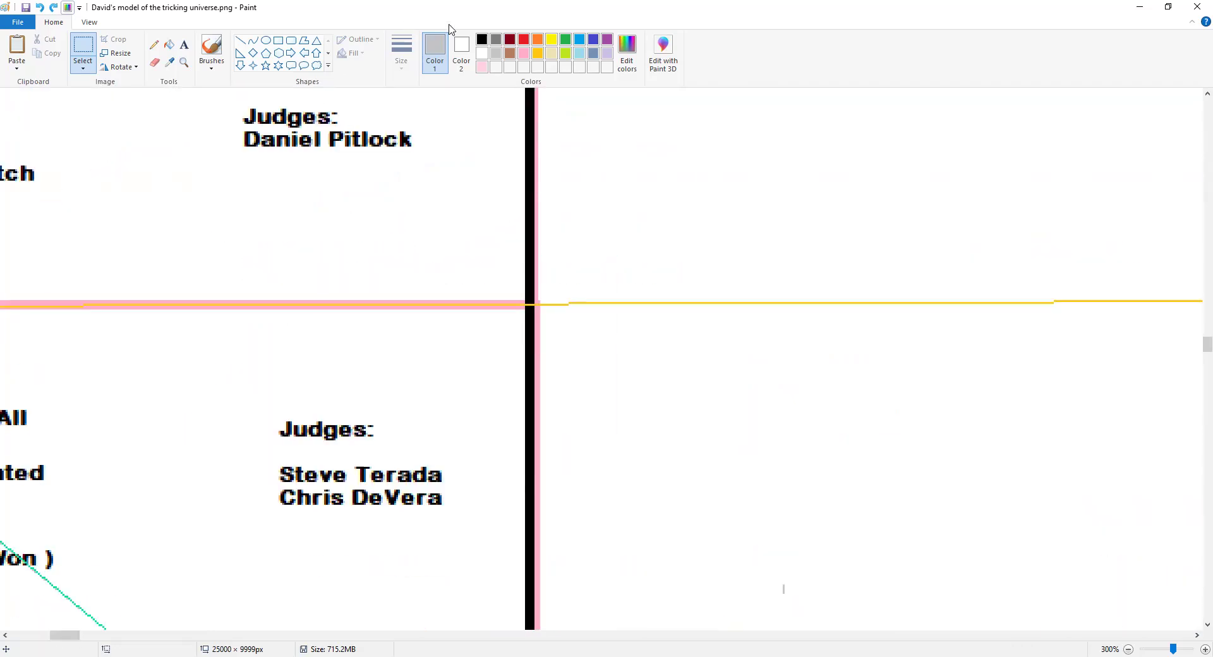
click(483, 39)
click(266, 65)
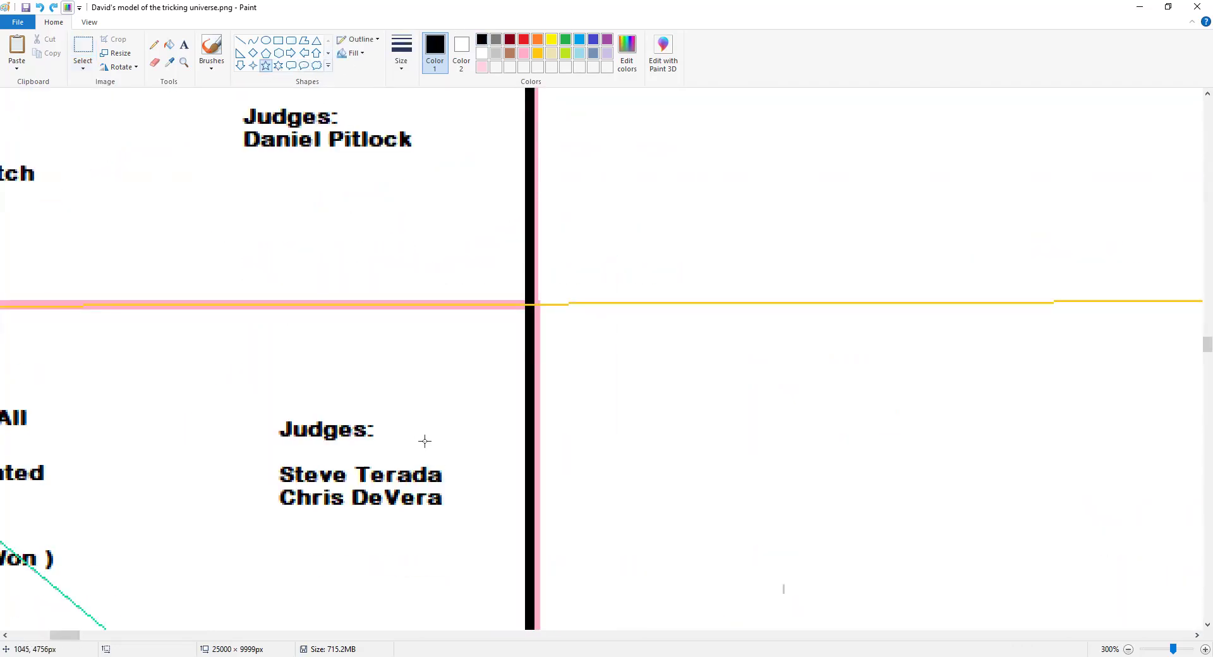
mouse_move(453, 456)
mouse_down()
mouse_move(502, 497)
mouse_move(464, 451)
mouse_up()
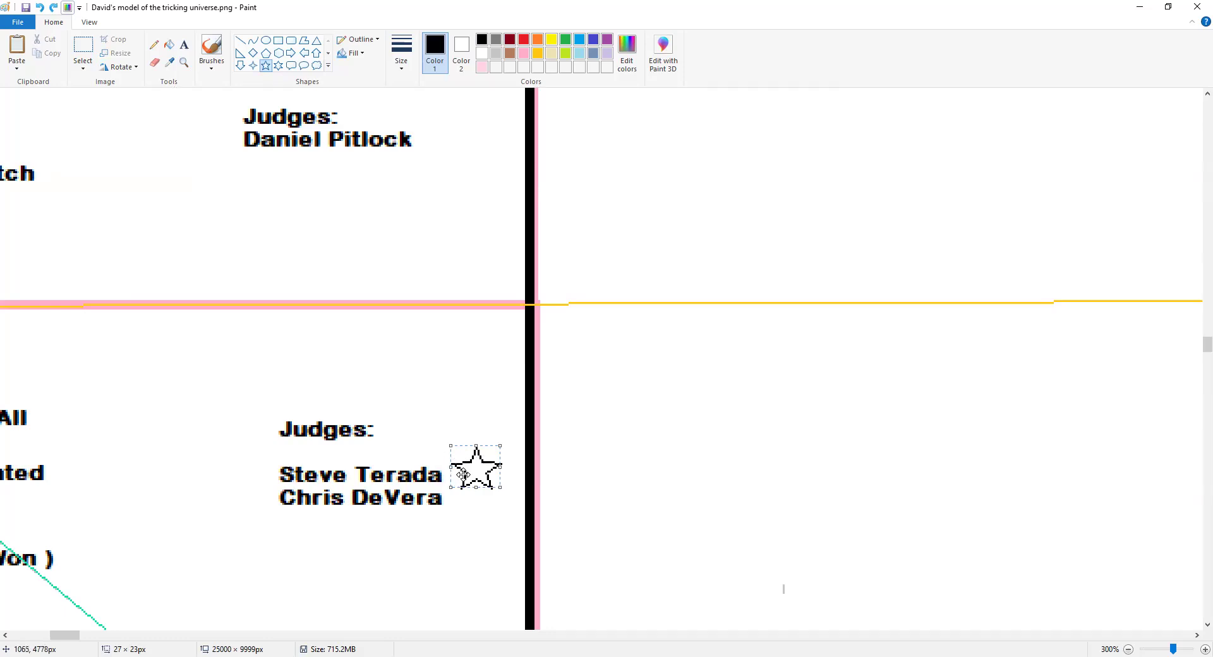
drag(501, 466, 496, 464)
click(480, 405)
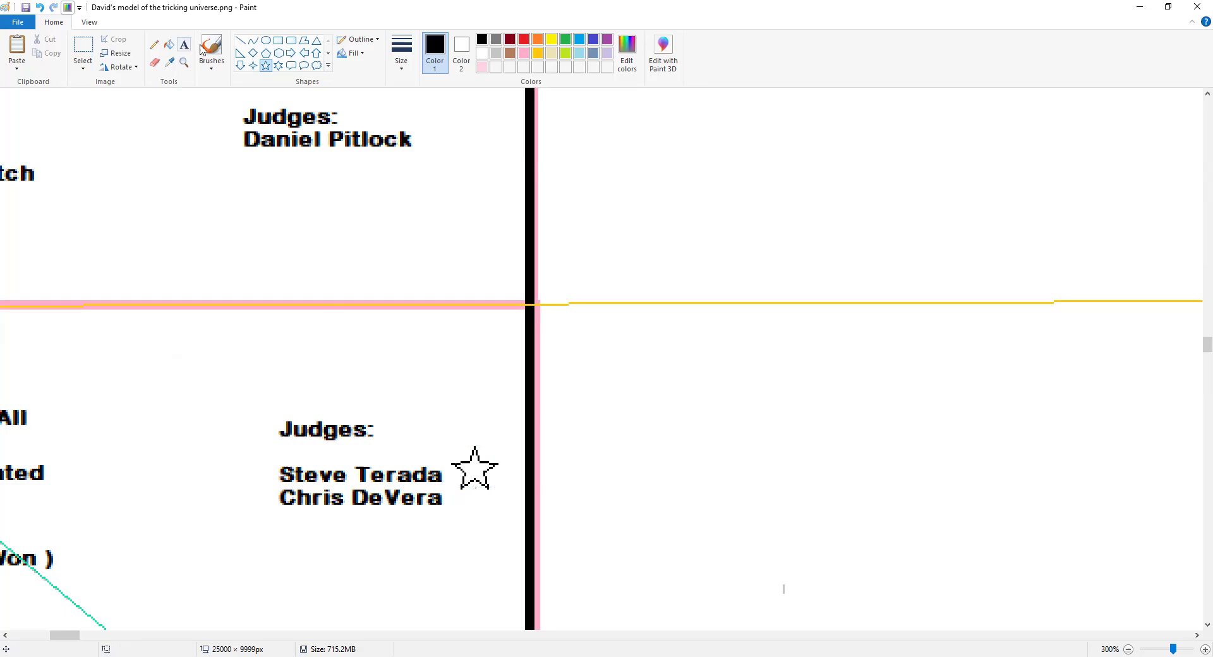
mouse_move(465, 458)
mouse_down()
mouse_move(481, 471)
mouse_move(461, 456)
mouse_move(476, 459)
mouse_up()
click(482, 396)
scroll(354, 372, down, 3)
scroll(493, 309, up, 3)
scroll(486, 421, up, 3)
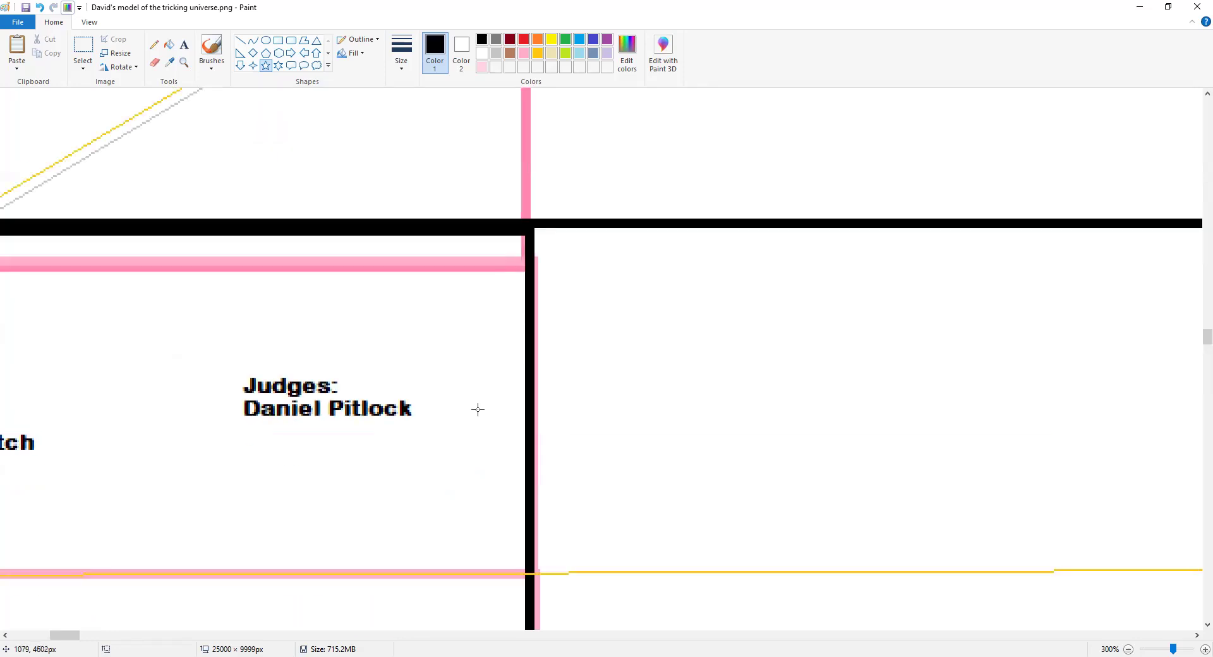
scroll(478, 410, down, 5)
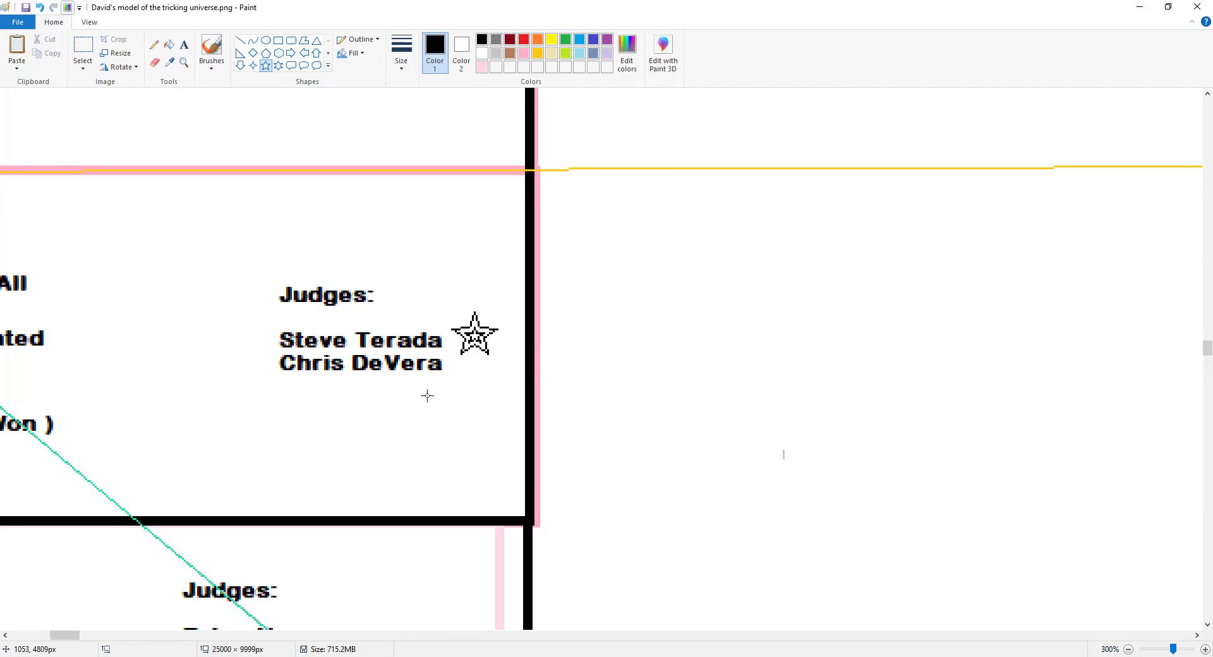
scroll(425, 389, up, 2)
scroll(424, 389, down, 3)
scroll(425, 389, up, 3)
scroll(373, 390, down, 3)
scroll(386, 382, up, 2)
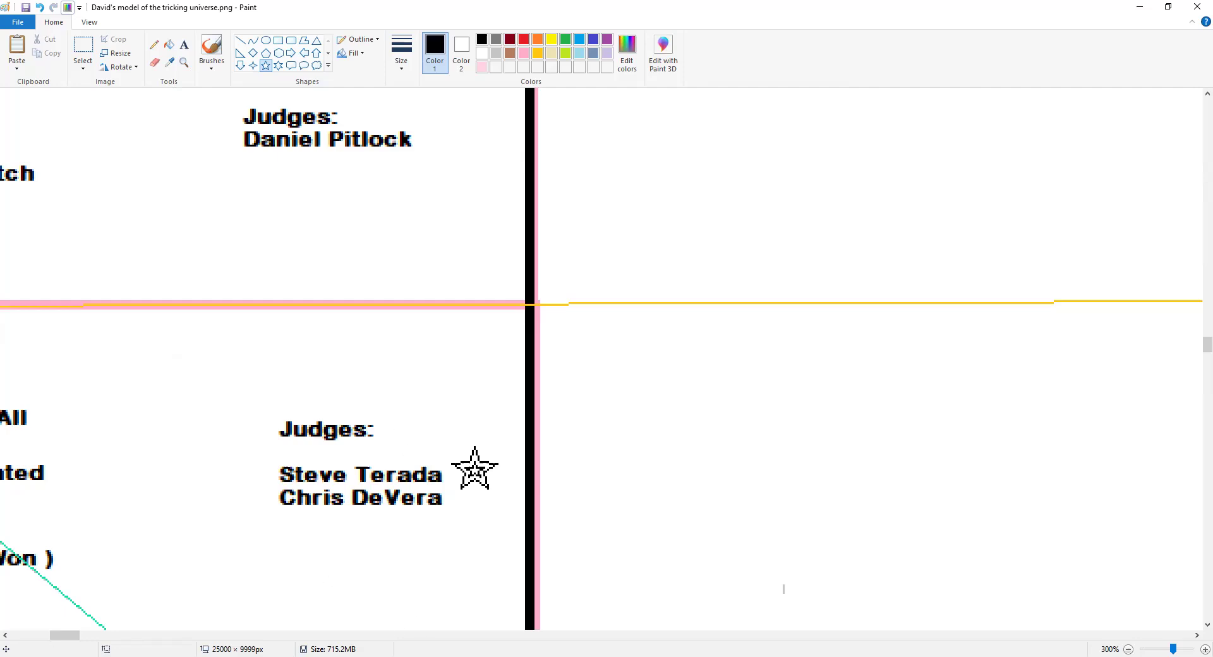
Choose the four-point star shape and add a darker red (RGB 205, 16, 26) to the custom colors as the drawing color.
drag(79, 639, 55, 643)
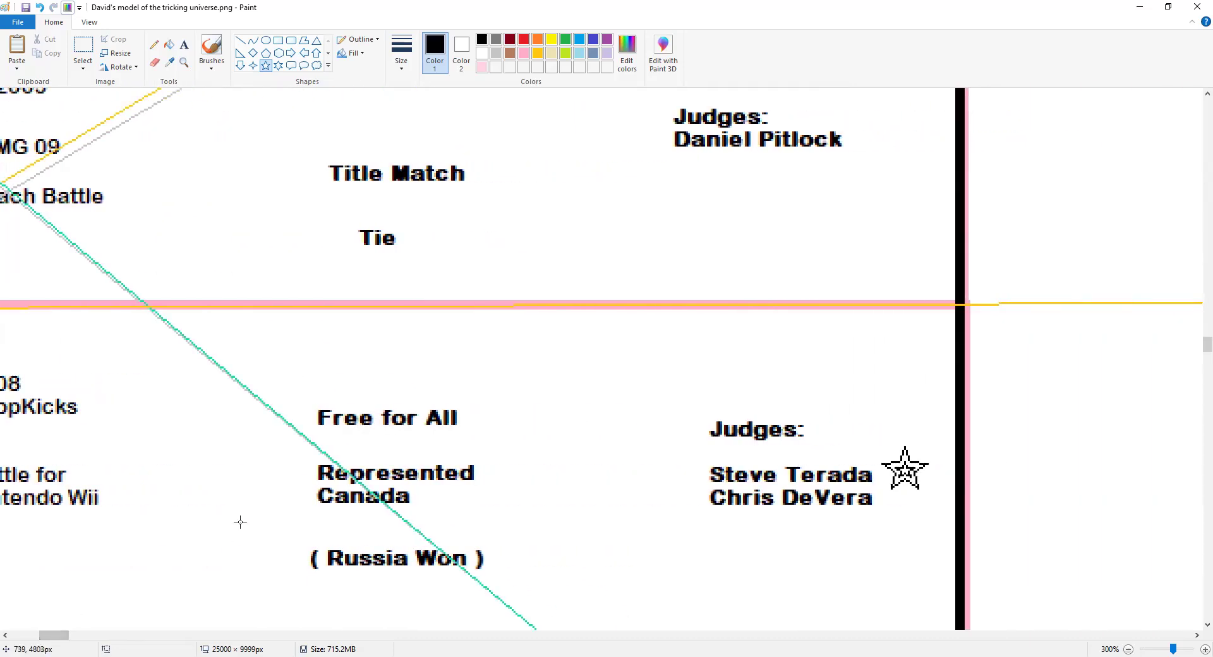
scroll(250, 518, down, 3)
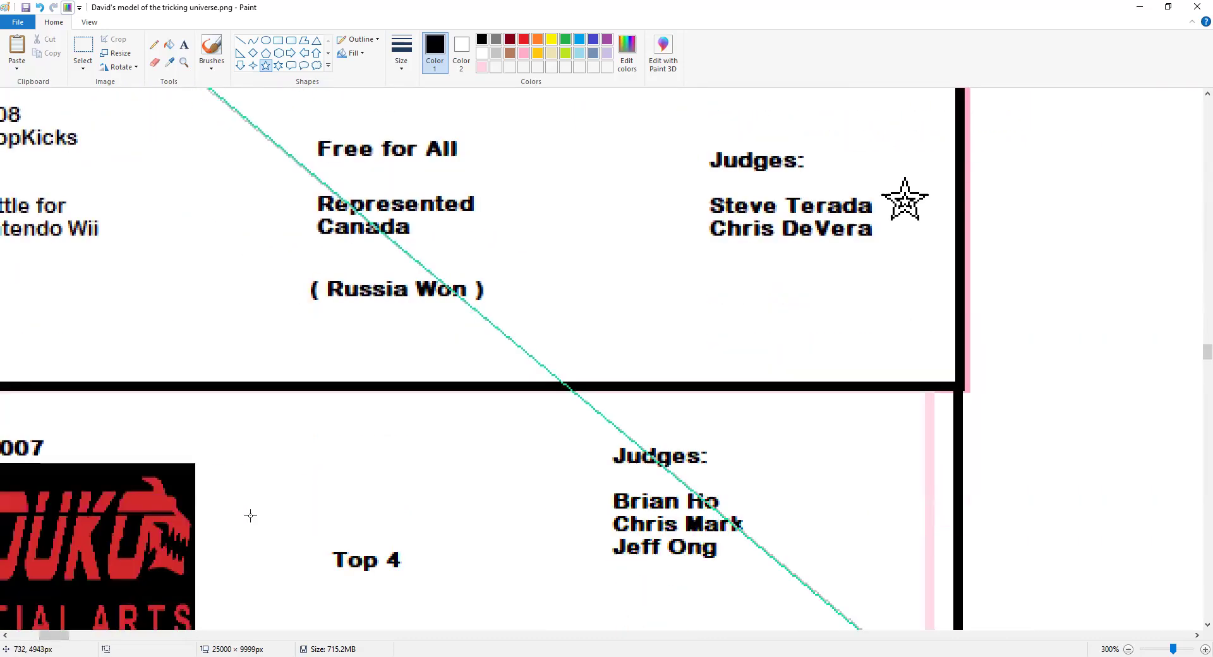
click(253, 65)
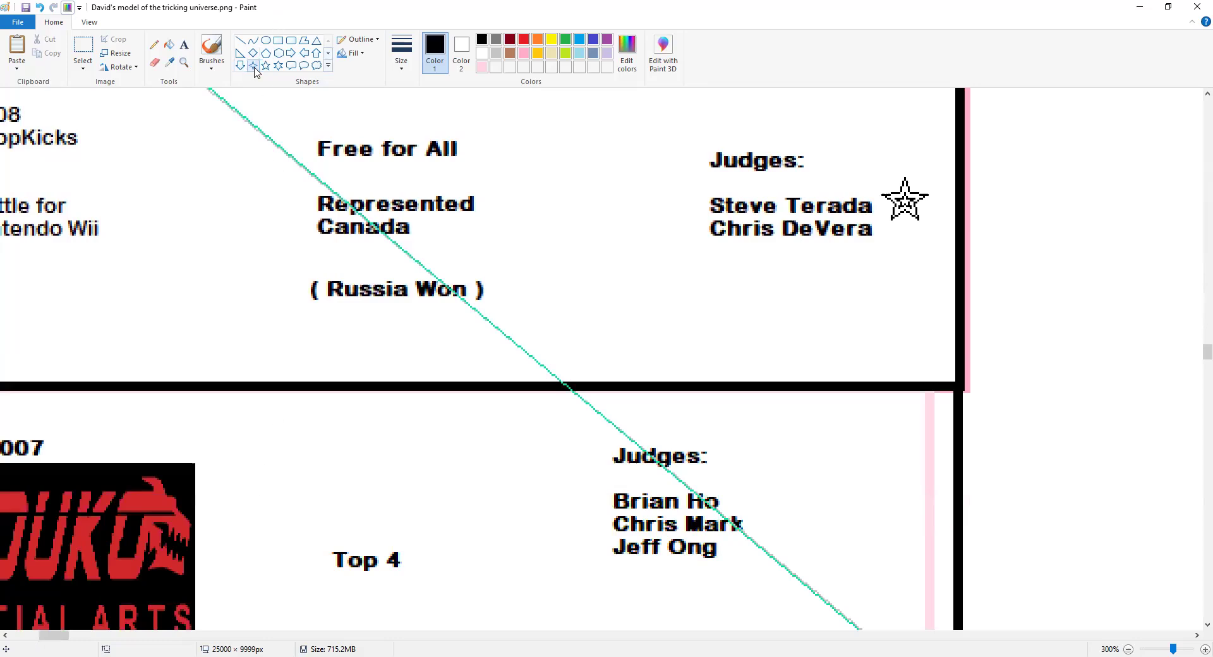
click(524, 41)
click(626, 67)
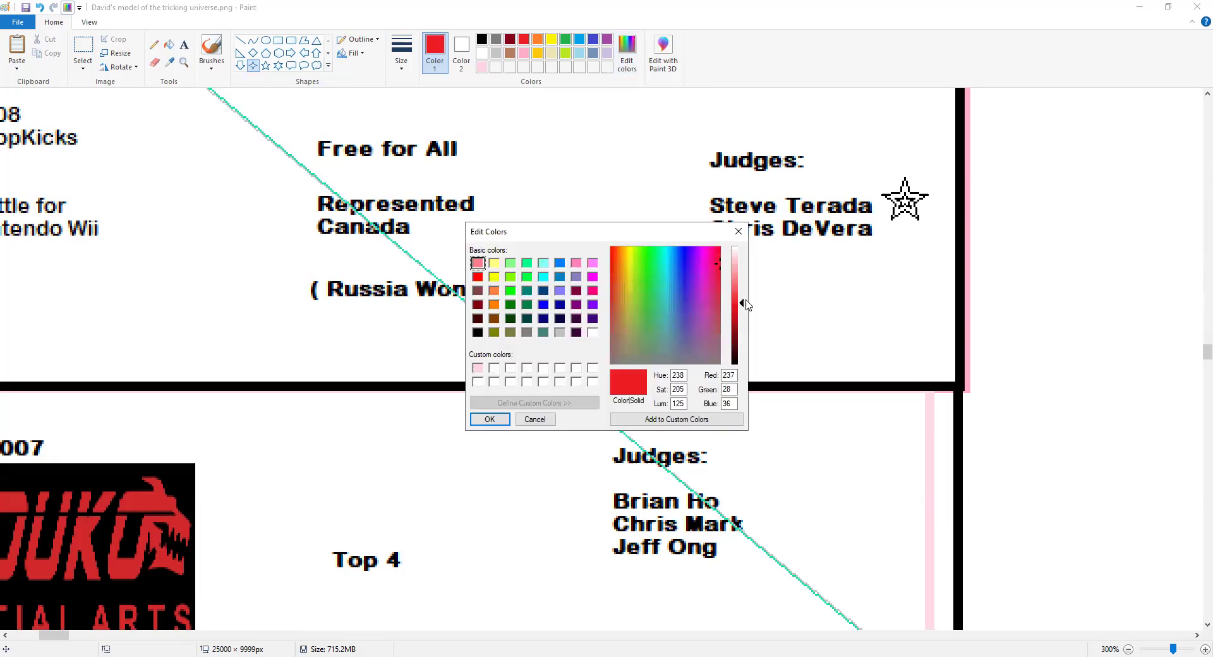
drag(746, 306, 744, 316)
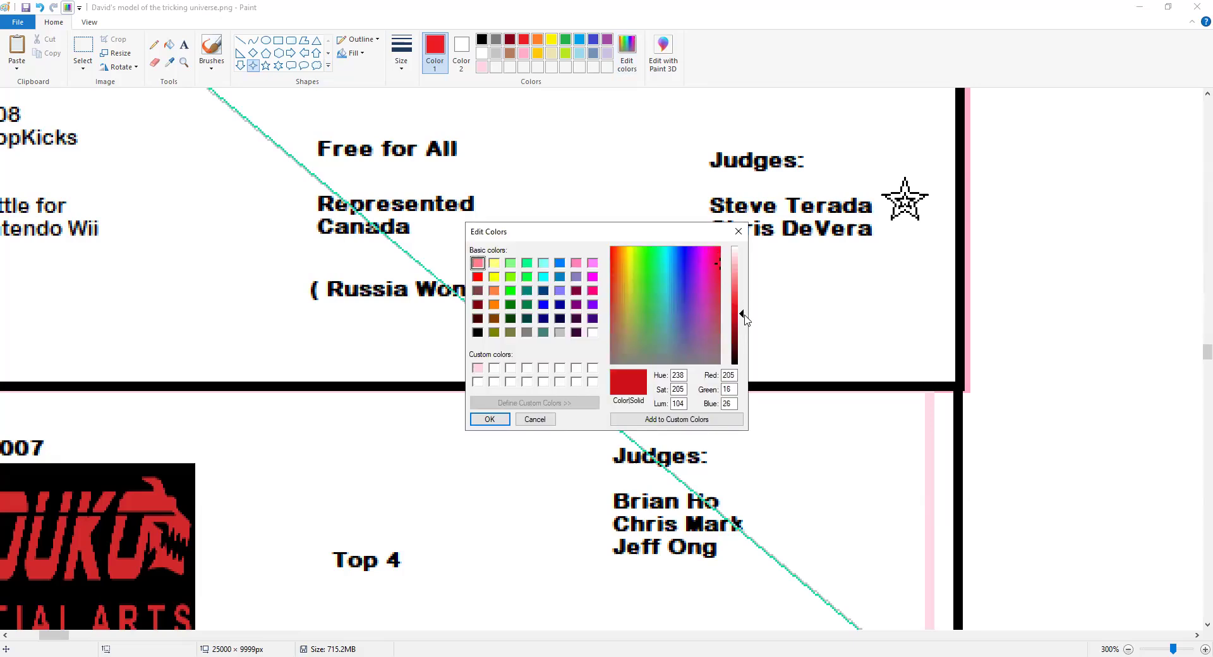
click(690, 420)
click(490, 419)
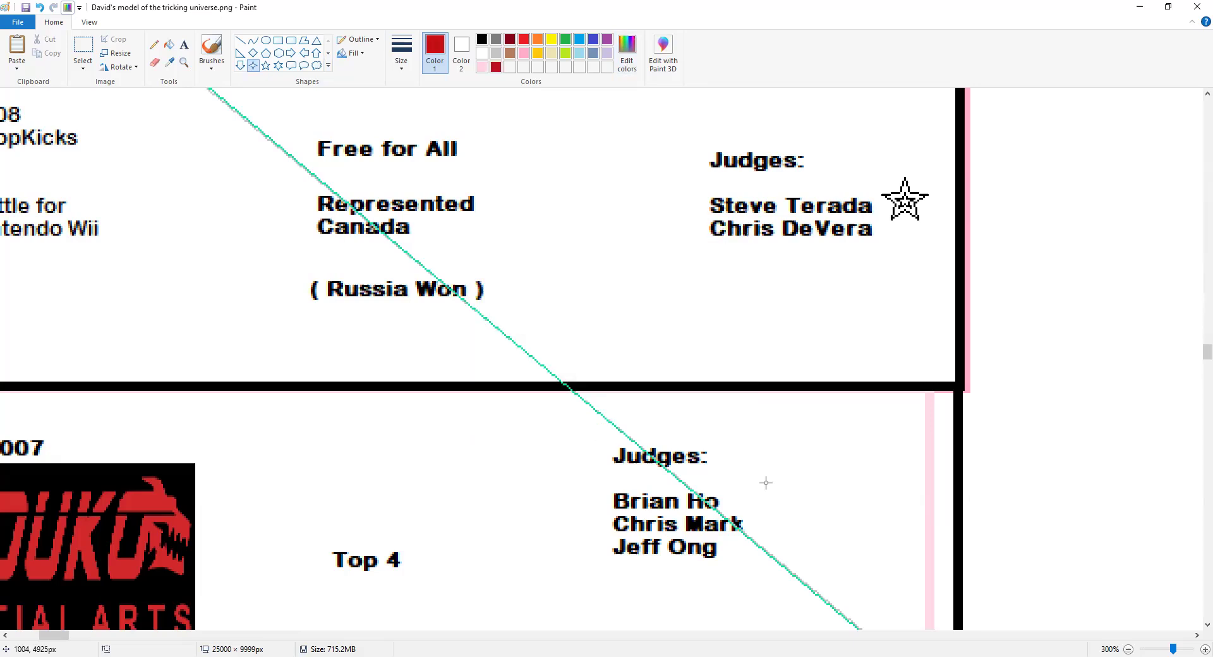
Draw a four-point star about 25 × 24 px beside the middle 2007 judge's name and fill it with the dark red.
drag(756, 494, 799, 540)
drag(761, 504, 796, 501)
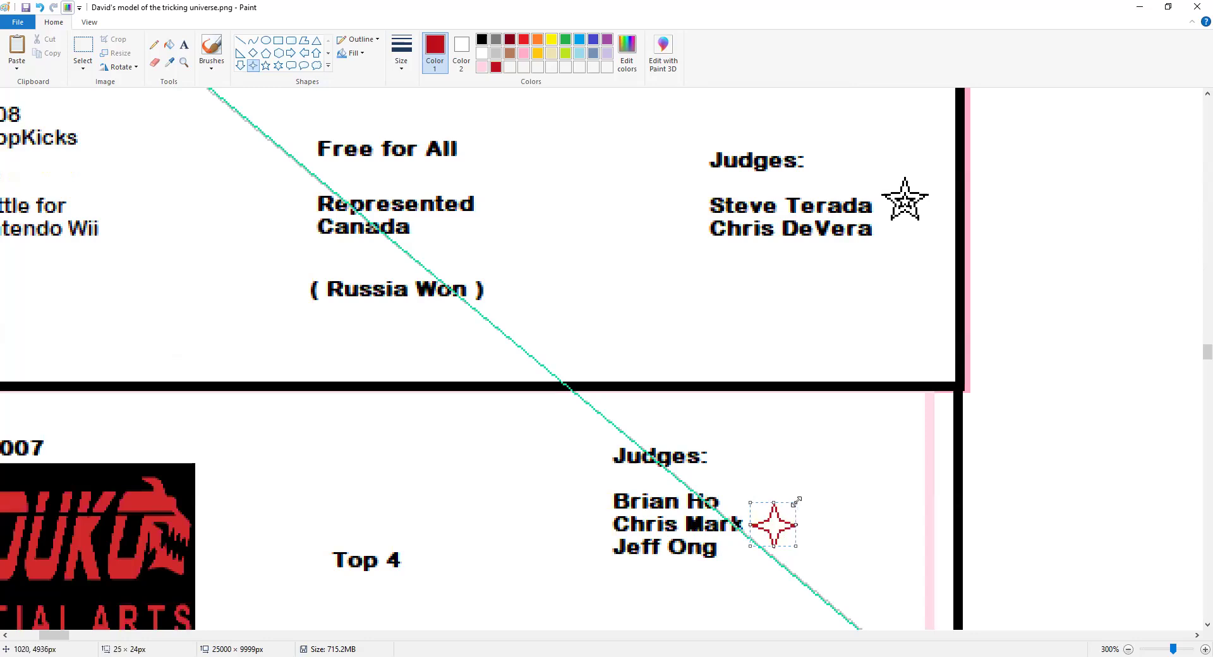
click(168, 44)
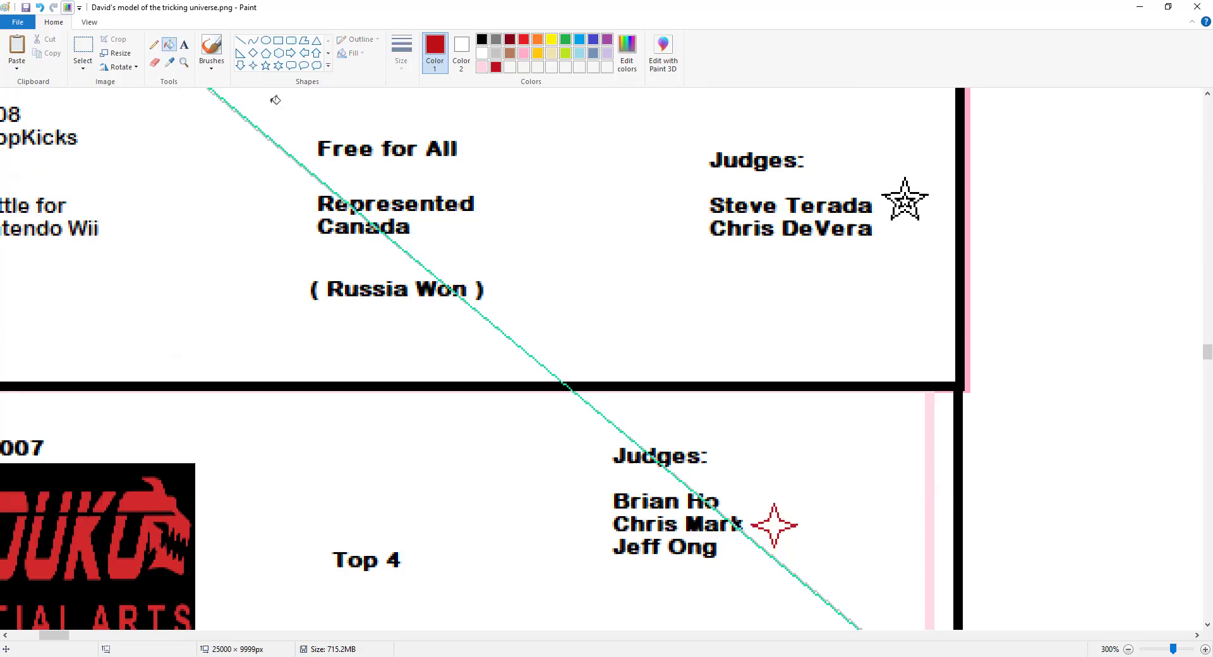
click(773, 523)
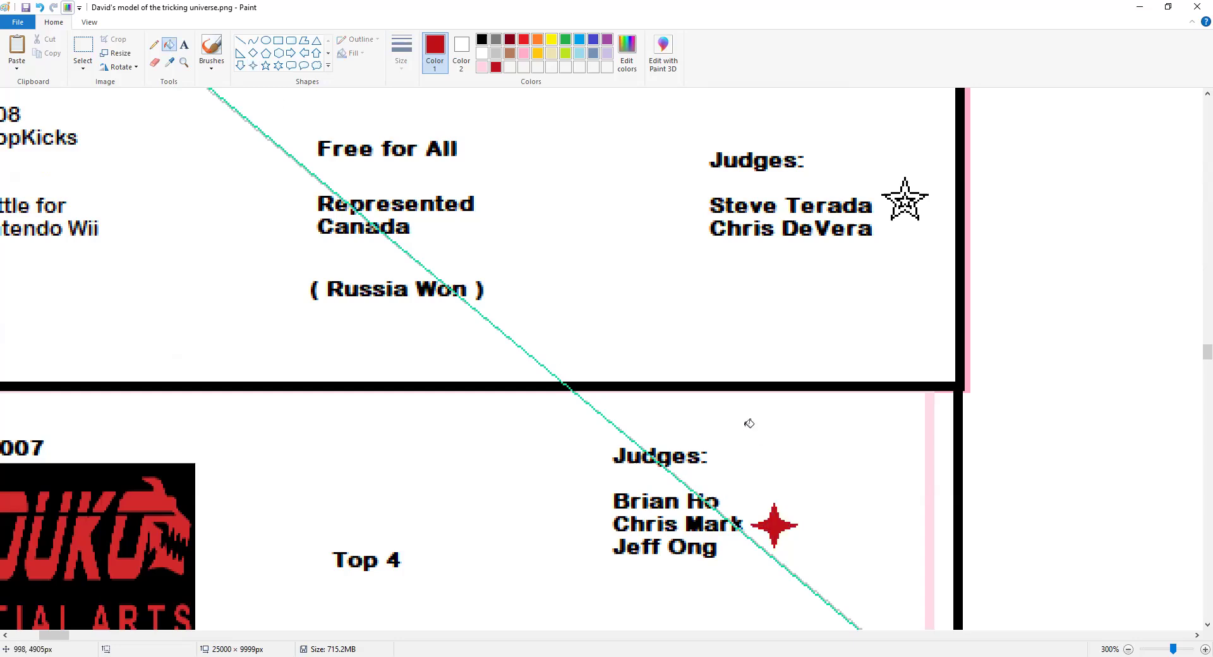
Add a small dark grey four-point star at the red star's centre and a black four-point outline about 29 × 24 px around it.
click(497, 40)
click(253, 65)
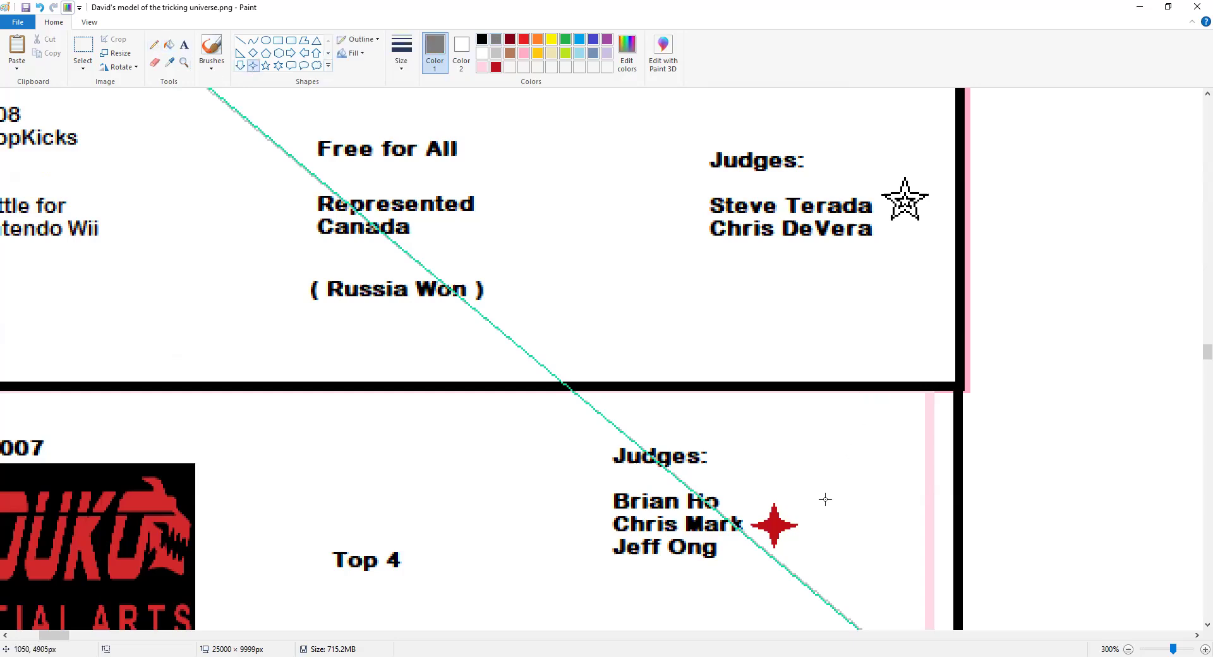
click(784, 508)
click(482, 39)
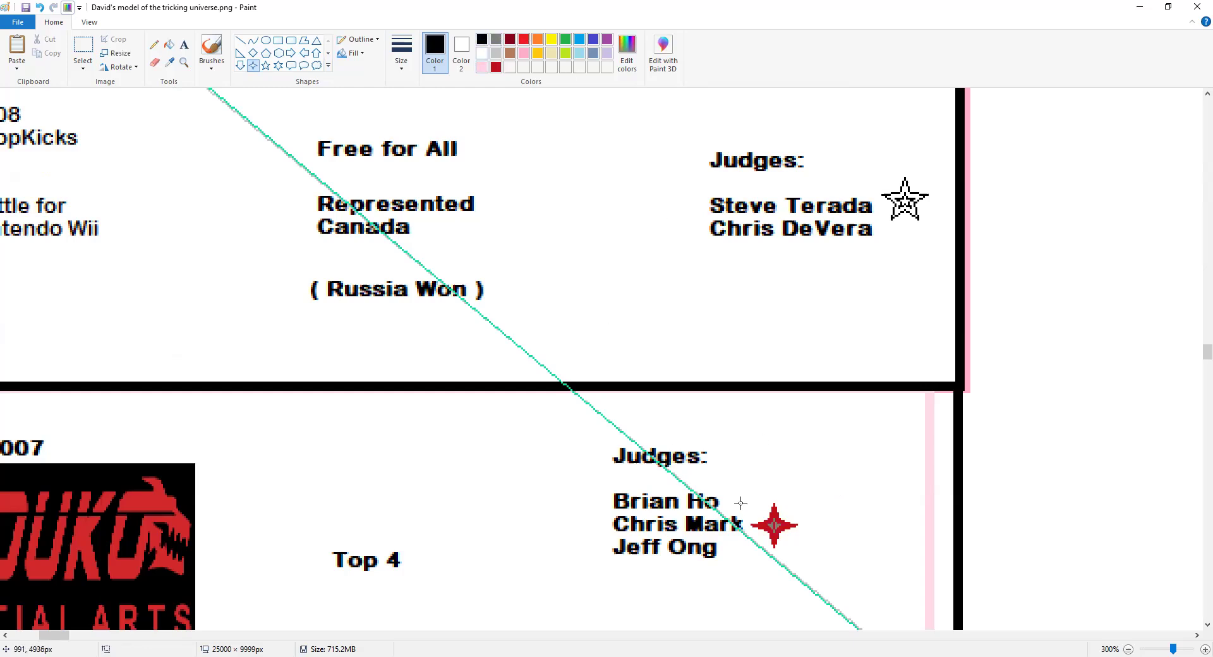
drag(746, 505, 799, 551)
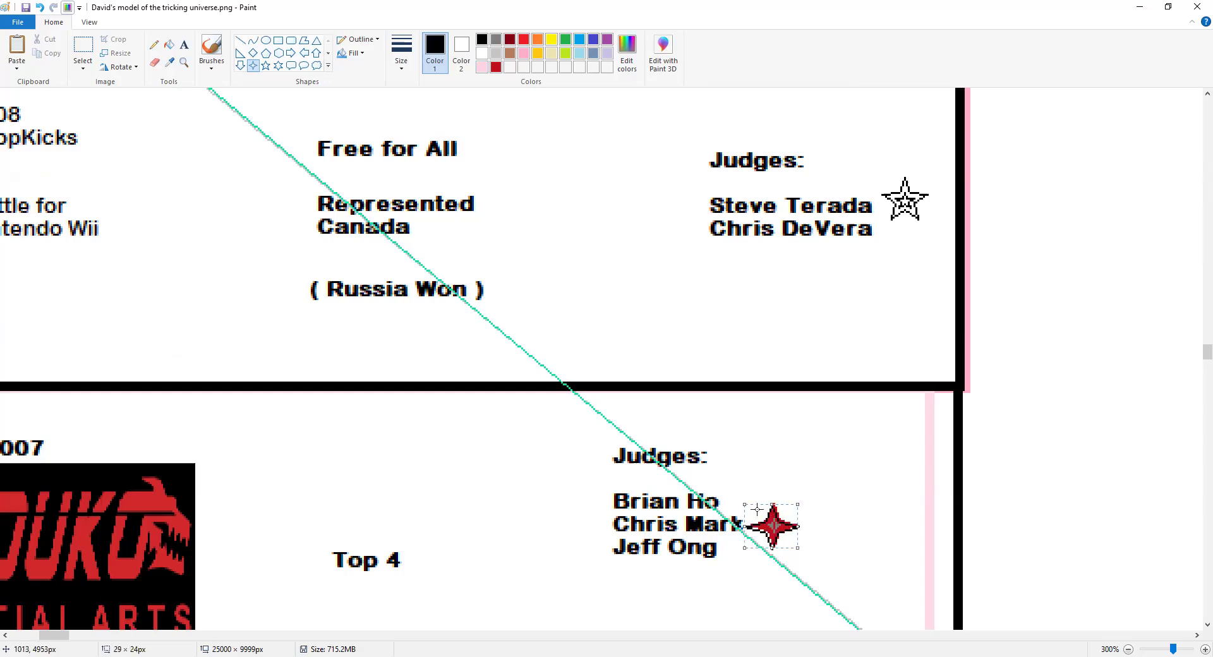
drag(757, 509, 757, 509)
click(840, 484)
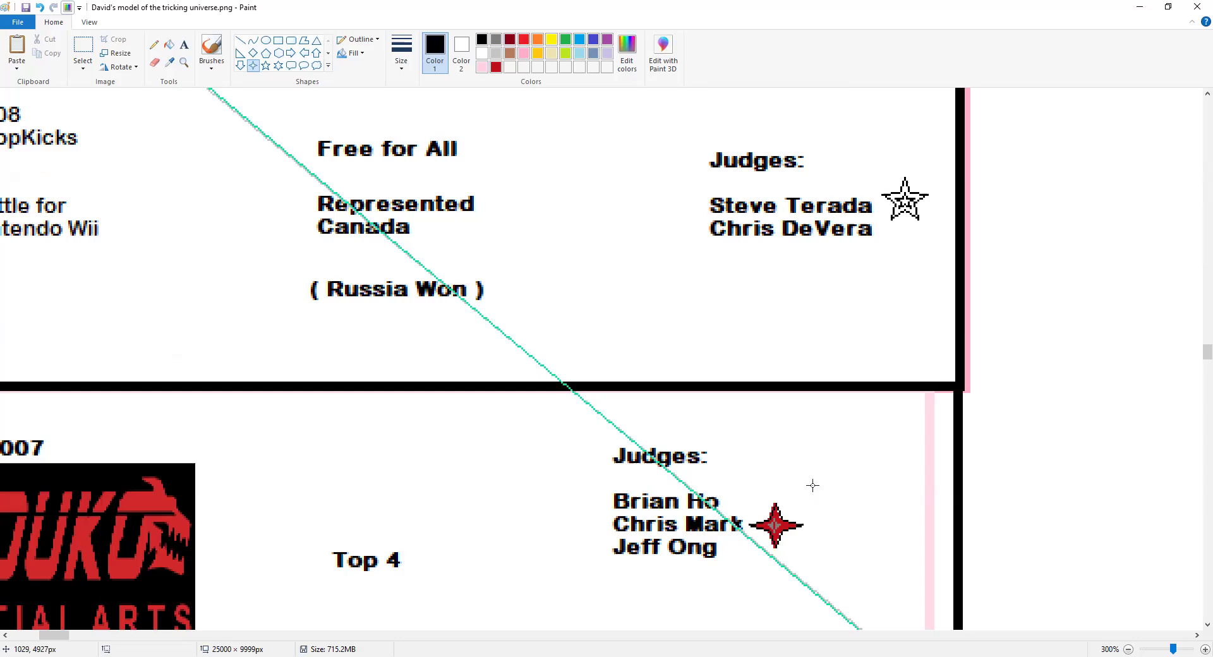
scroll(812, 486, down, 2)
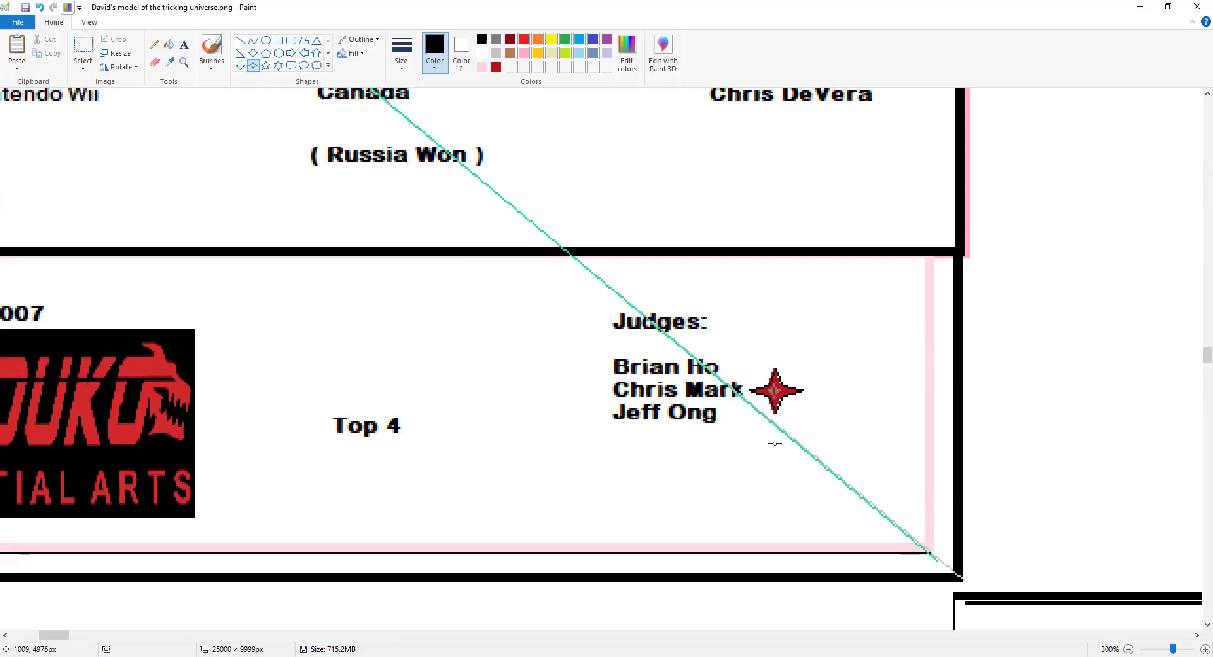
scroll(775, 444, up, 2)
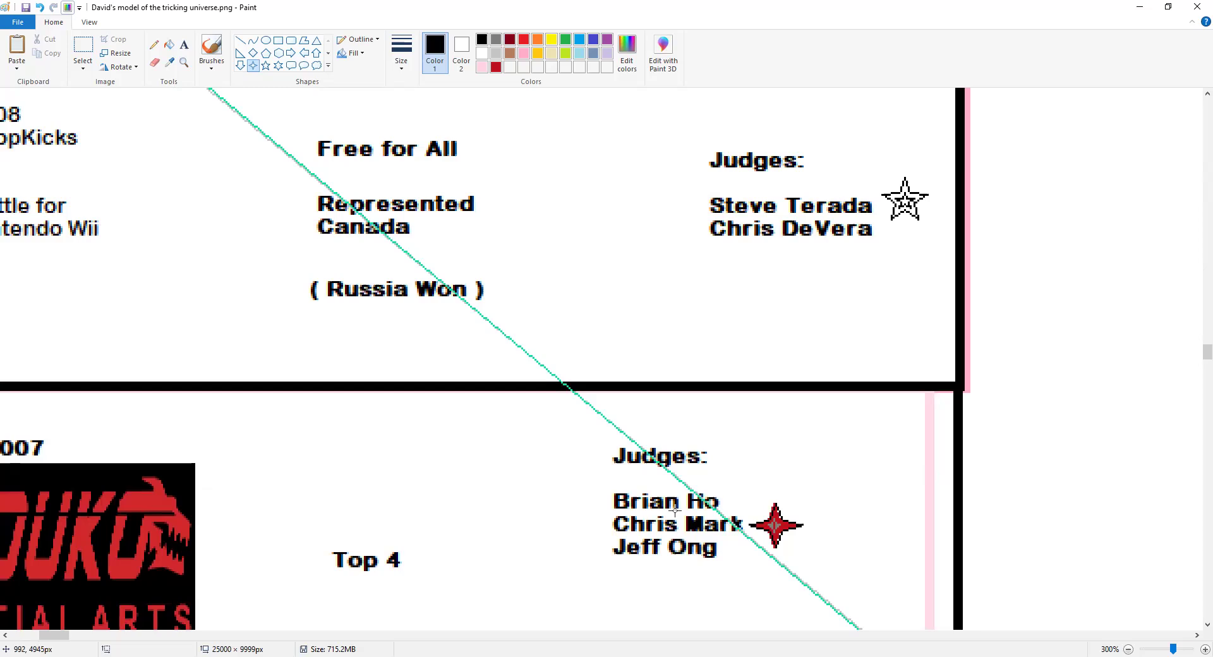
drag(742, 509, 777, 505)
click(808, 480)
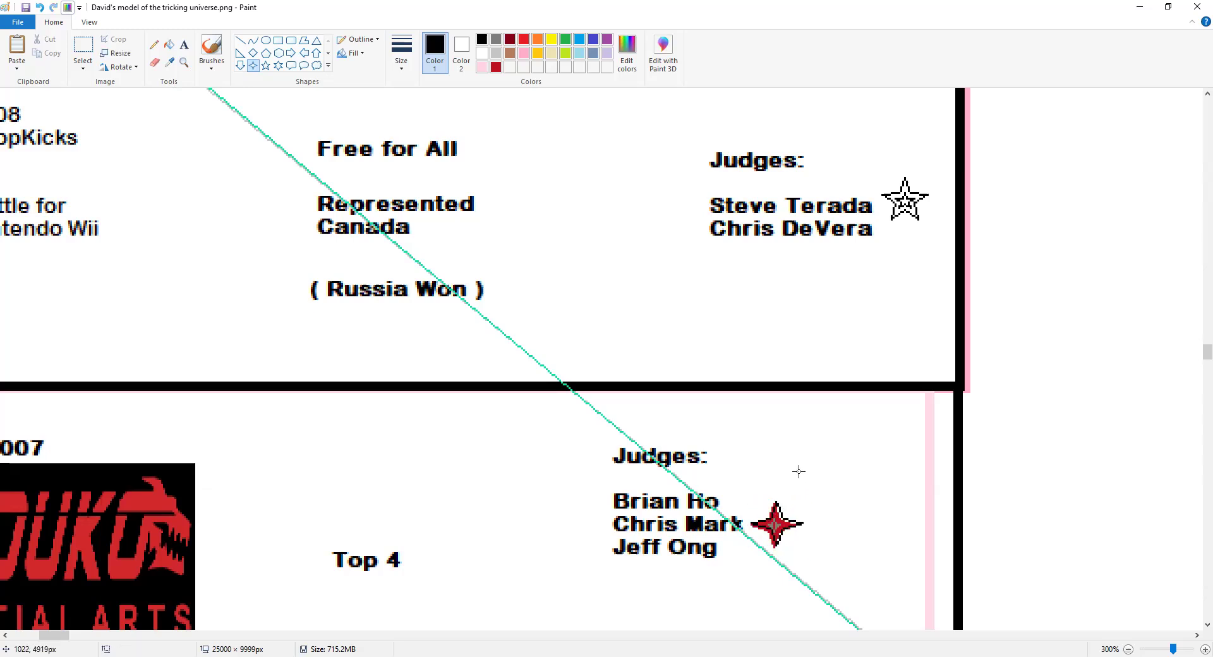
drag(753, 504, 803, 551)
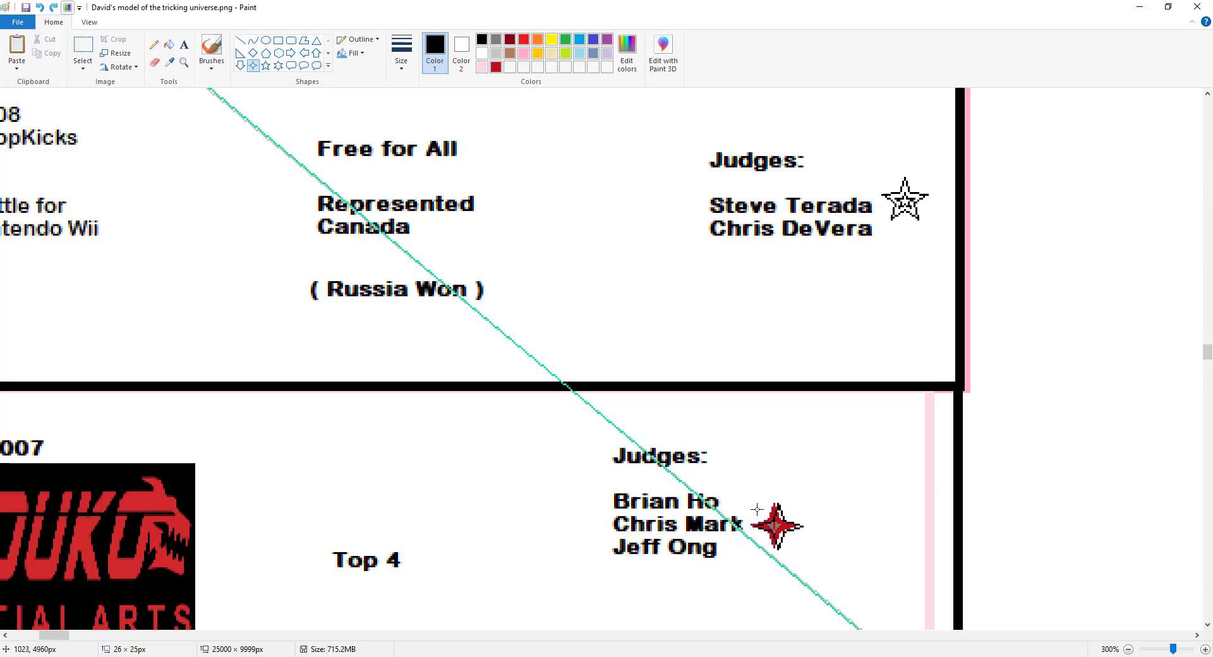
click(828, 497)
key(ctrl+z)
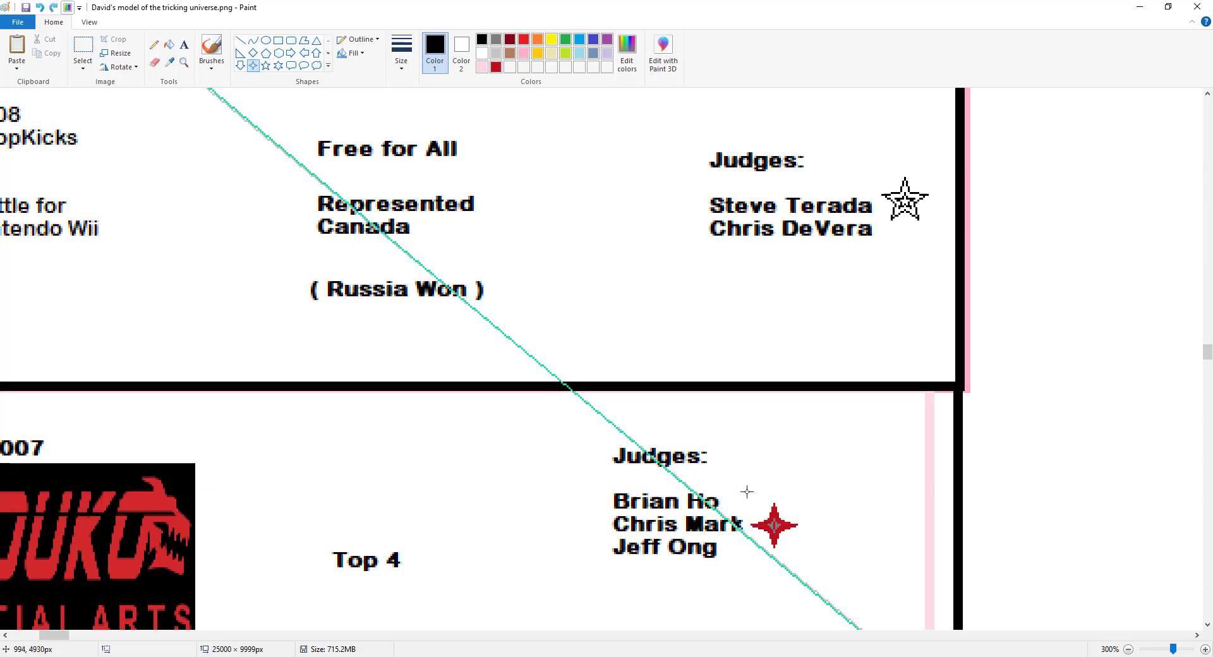
Draw a larger black four-point star outline around the dark red star beside the middle 2007 judge's name.
drag(743, 497, 802, 553)
click(847, 439)
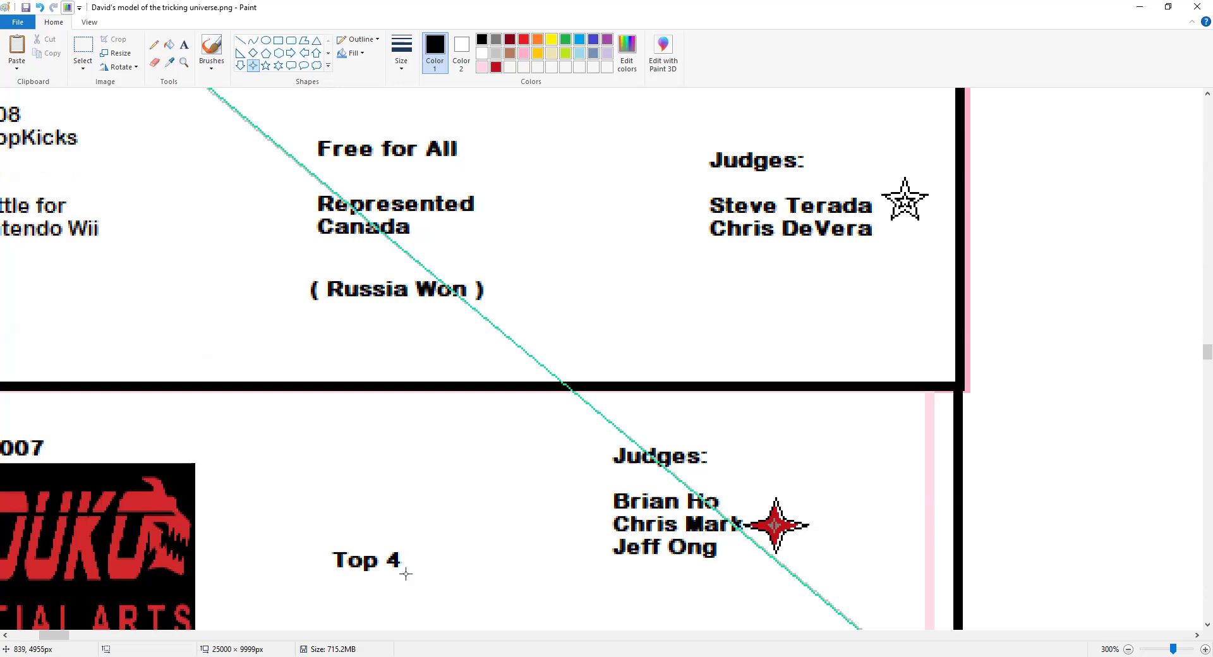
scroll(406, 574, up, 2)
scroll(405, 573, down, 3)
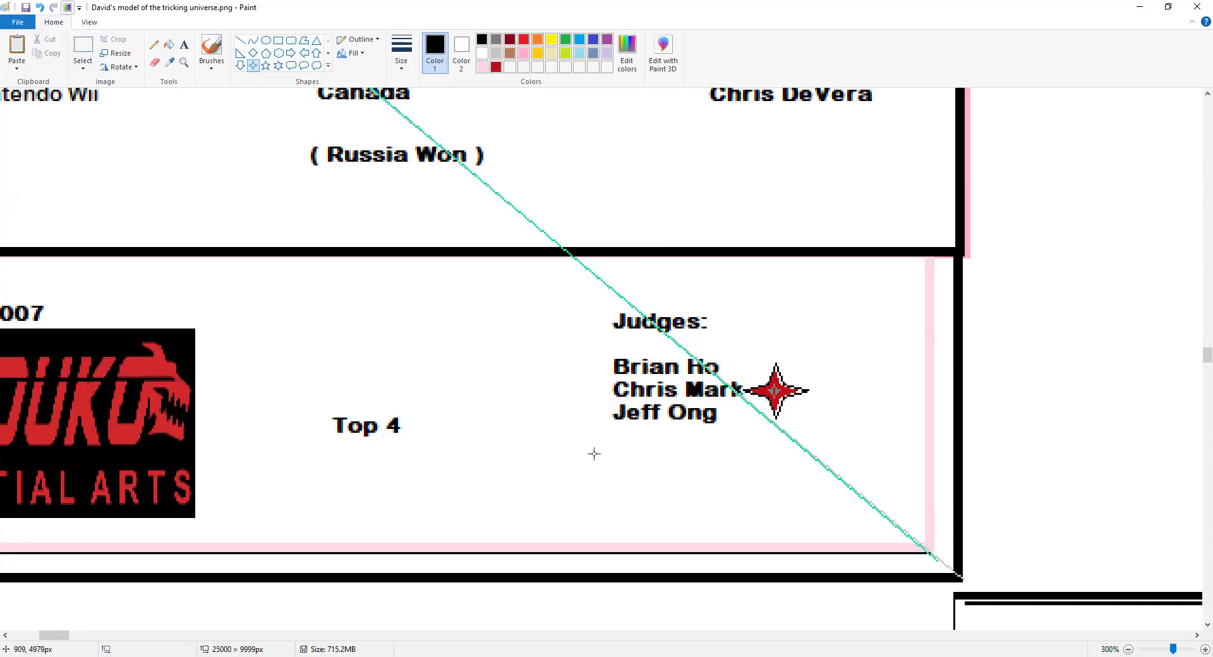
scroll(848, 460, up, 3)
Draw an orange four-point star beside the second 2008 judge's name, below the black star, and fill it with orange.
scroll(658, 491, up, 6)
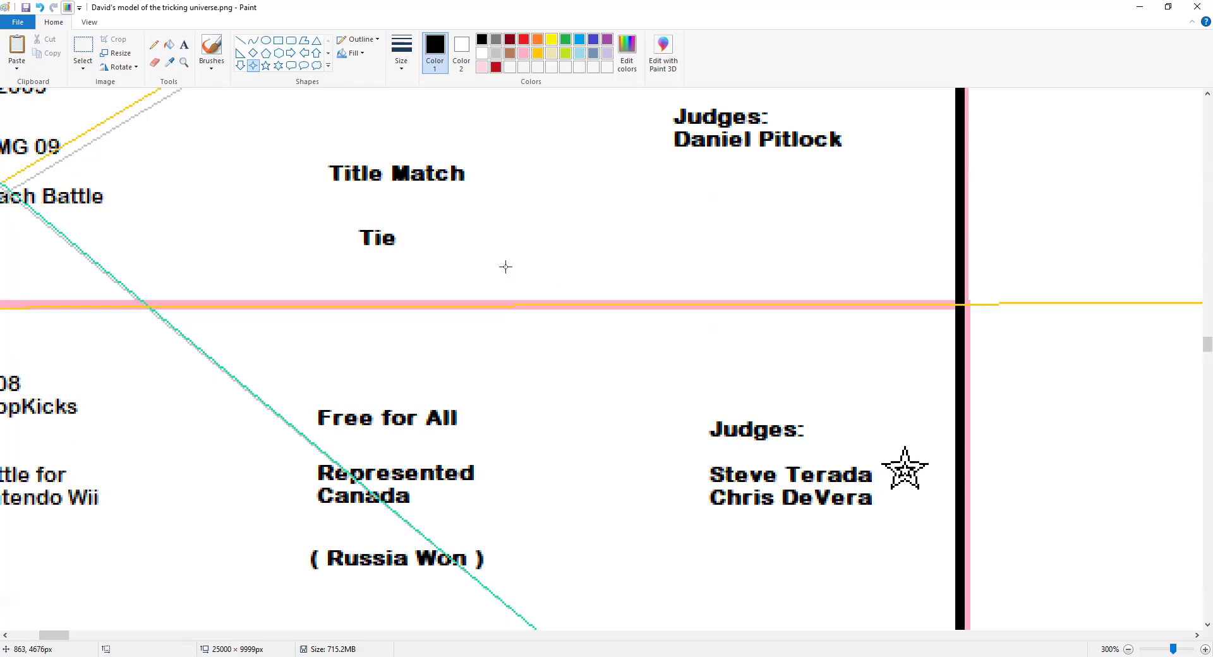
click(541, 40)
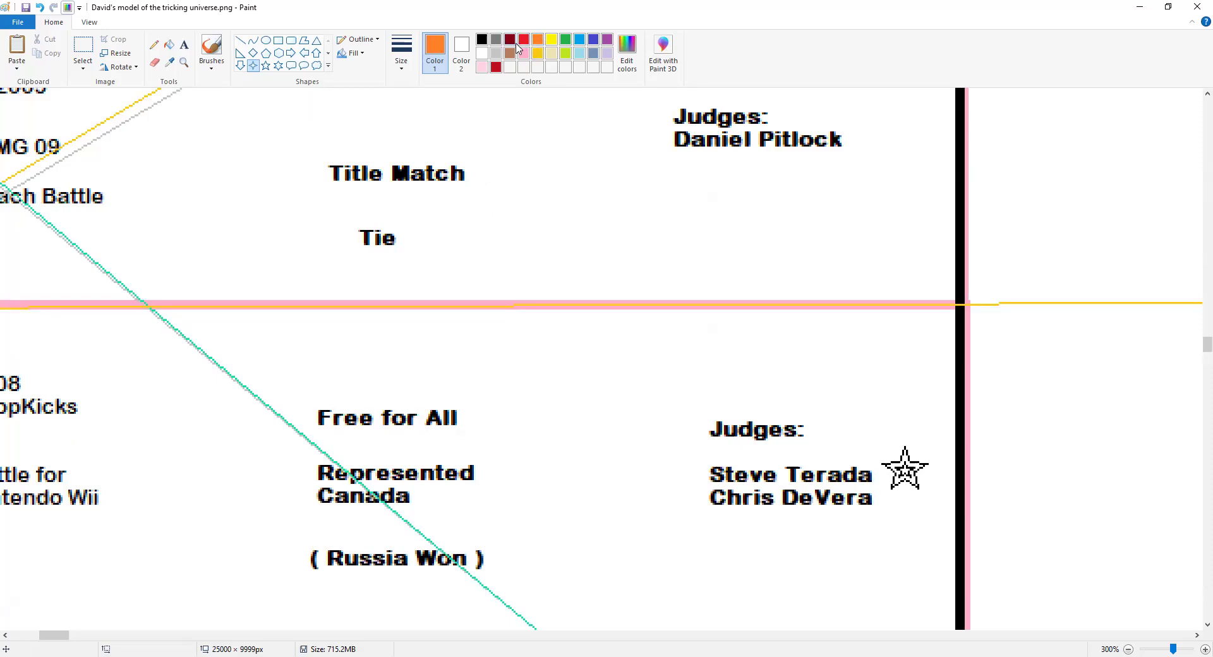
click(253, 52)
click(265, 65)
click(880, 498)
drag(907, 522, 917, 531)
click(253, 66)
drag(884, 502, 907, 521)
click(901, 486)
click(170, 45)
click(902, 505)
Draw a red five-point star beside the 2009 judge's name and overlap it with an indigo five-point star.
scroll(864, 386, up, 3)
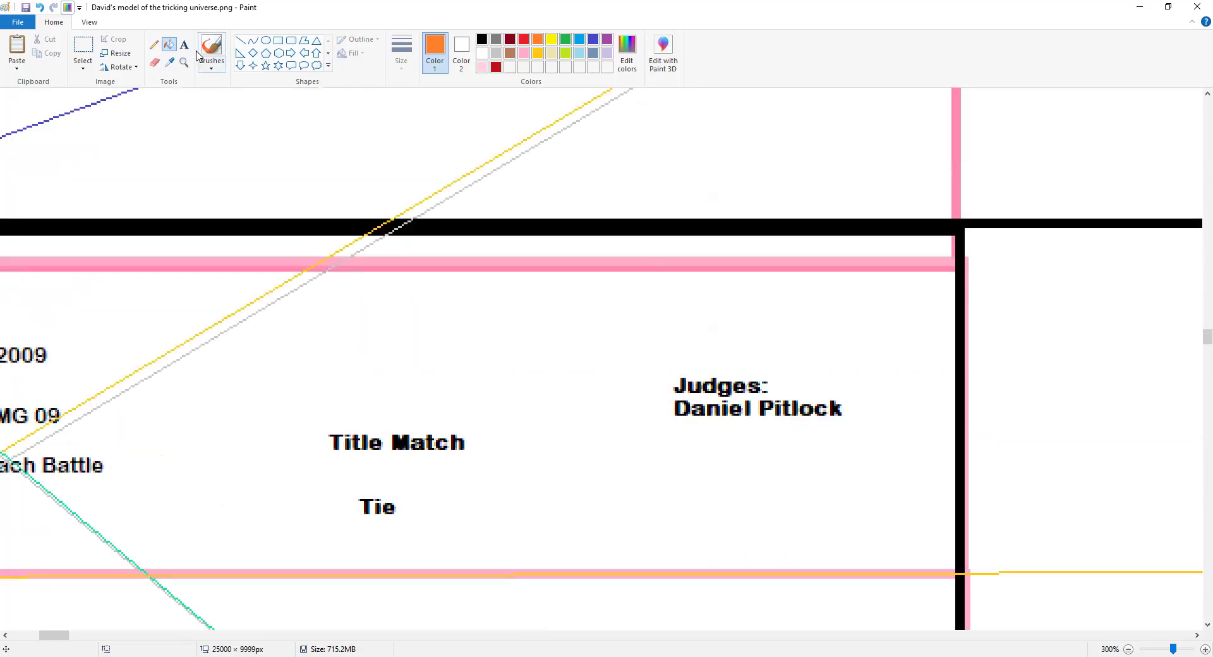
click(526, 38)
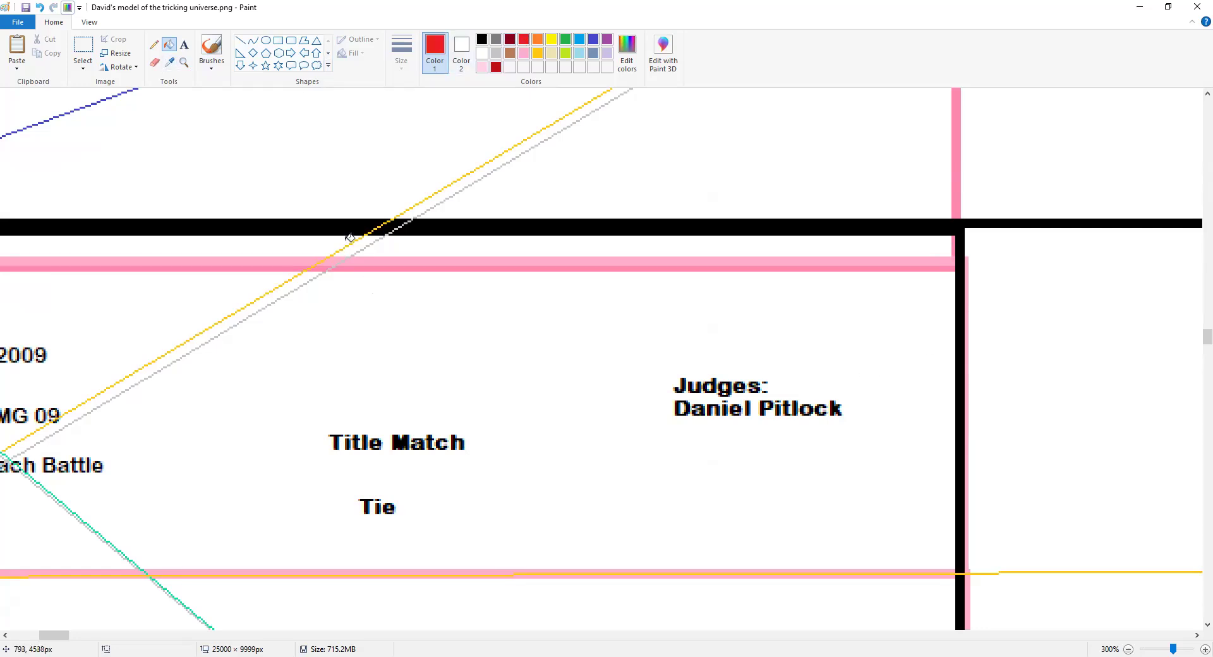
click(266, 65)
drag(853, 385, 892, 422)
click(796, 292)
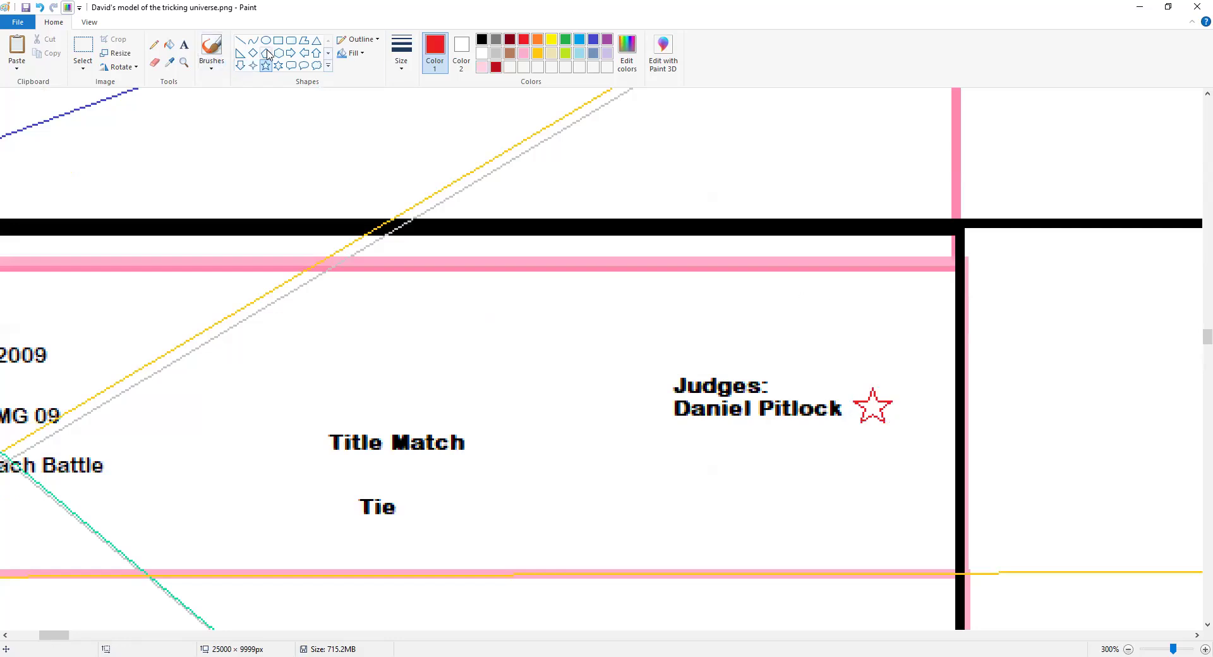
click(595, 41)
drag(854, 383, 882, 418)
click(179, 213)
Add an indigo text in the 2009 box naming the two opponents with "vs" between them, wide enough for one name per line.
scroll(591, 417, up, 3)
scroll(601, 420, down, 3)
scroll(552, 471, up, 2)
scroll(566, 474, down, 3)
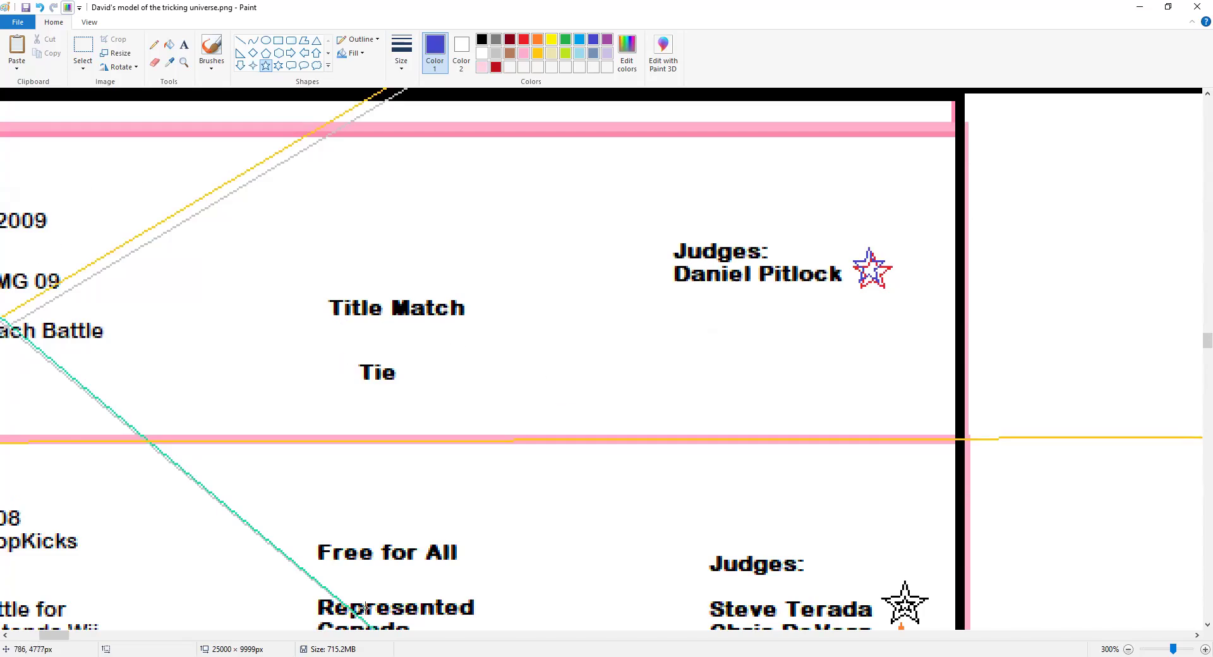
drag(60, 641, 53, 640)
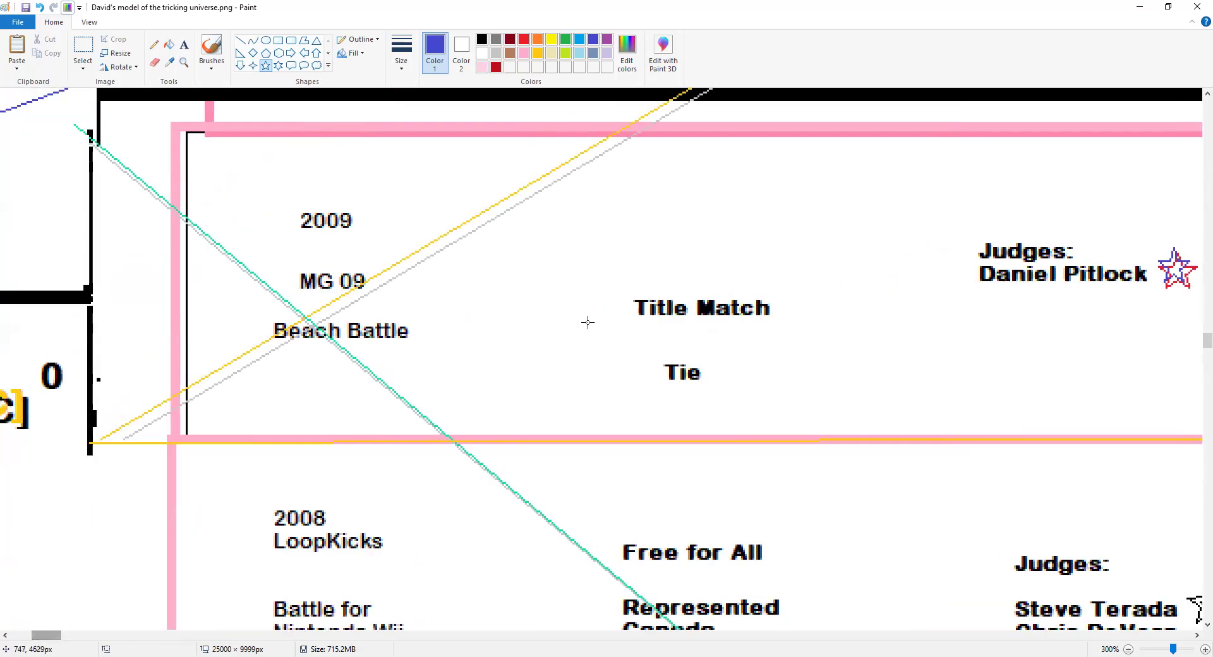
scroll(536, 420, up, 2)
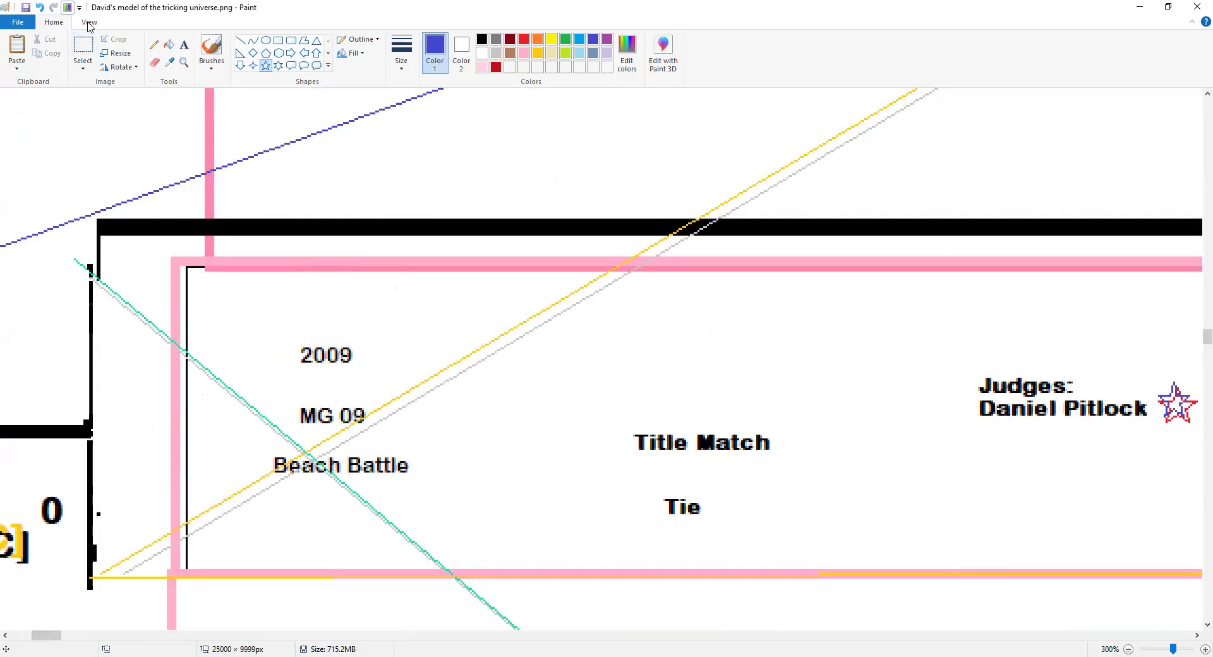
click(184, 44)
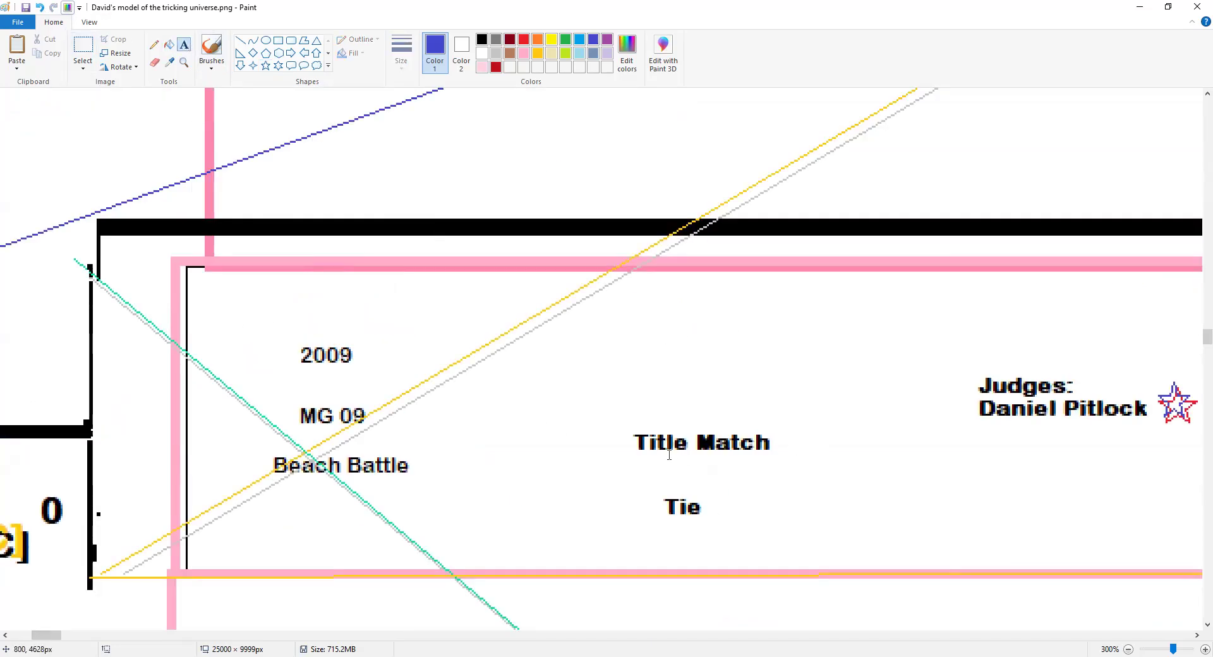
click(652, 360)
text(David)
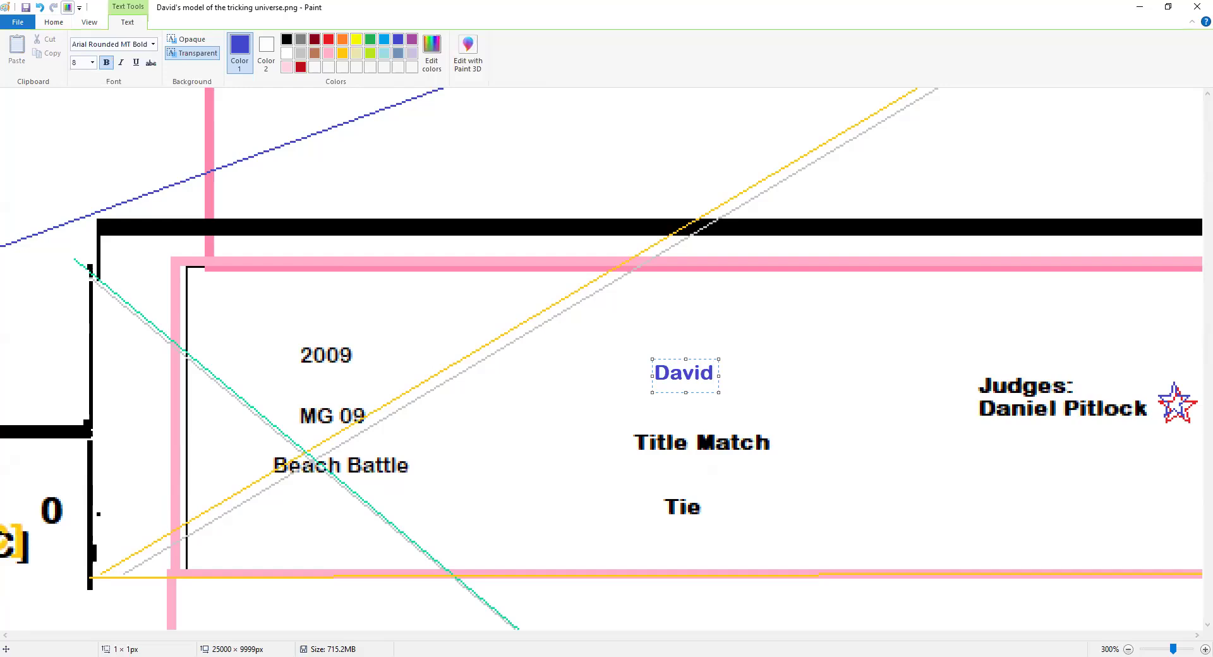
key(Return)
text(M)
key(Return)
text(vs)
key(Return)
text(Andy)
key(Return)
text(R)
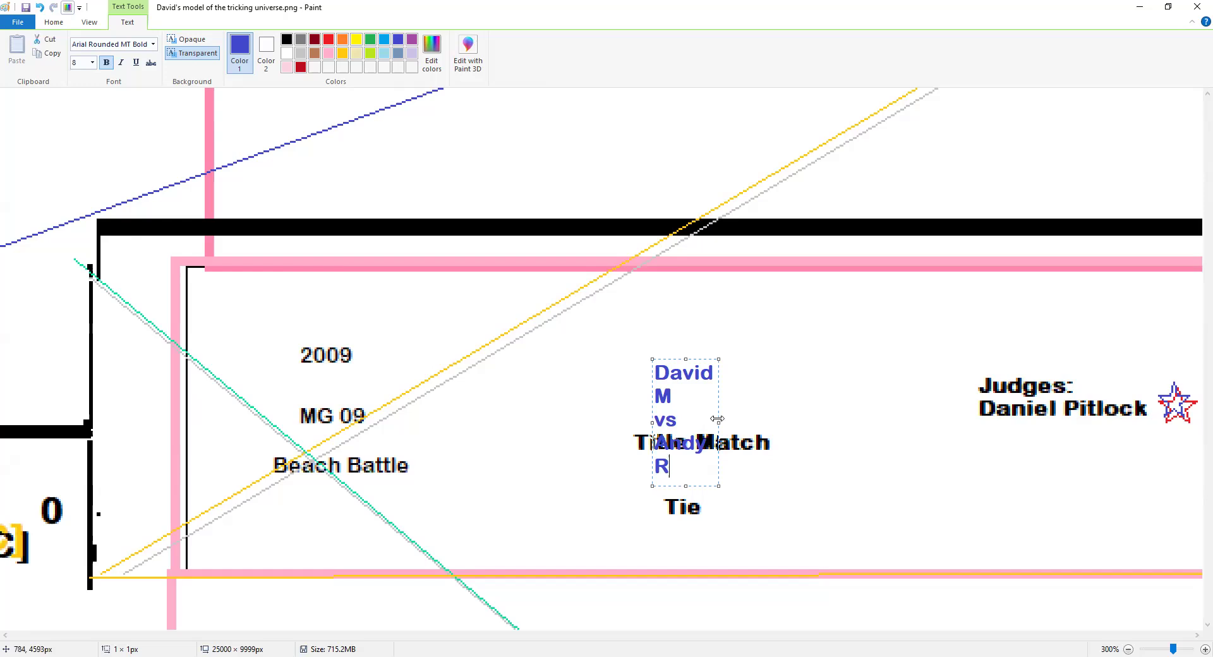
drag(717, 420, 861, 422)
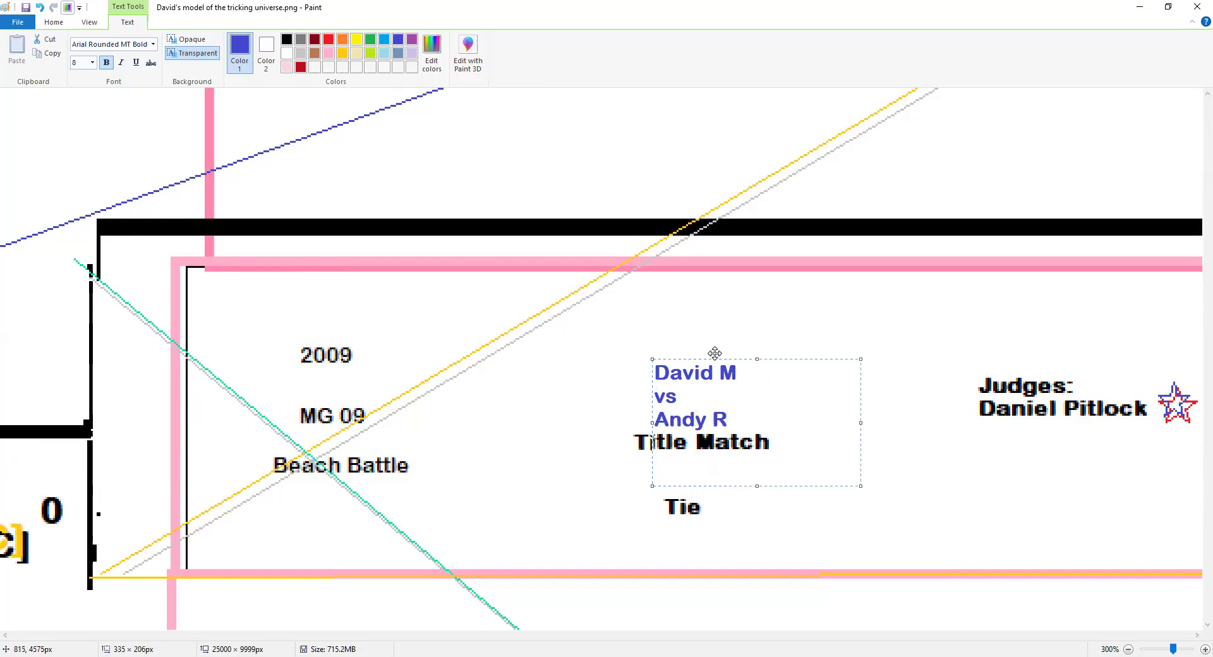
Move the opponents text above "Title Match" and indent "vs" to centre it between the two names.
drag(714, 352, 719, 310)
click(681, 354)
key(Left)
key(BackSpace)
key(Left)
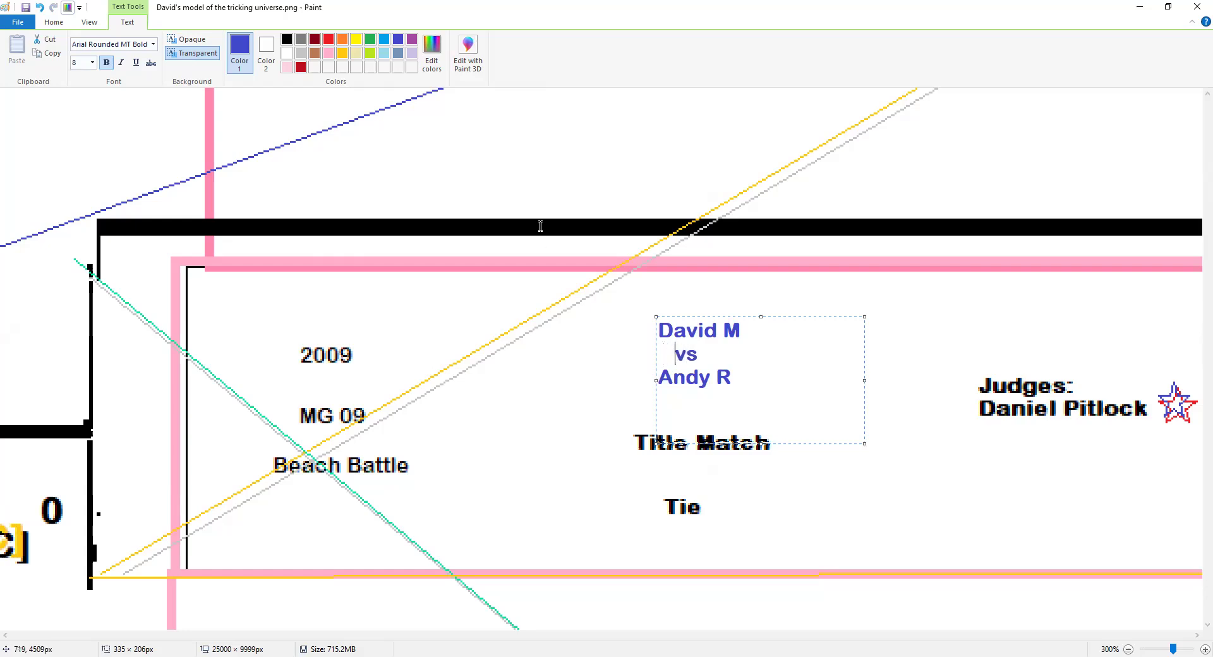
Recolor the whole opponents text black and shift it slightly to line up over "Title Match".
key(ctrl+a)
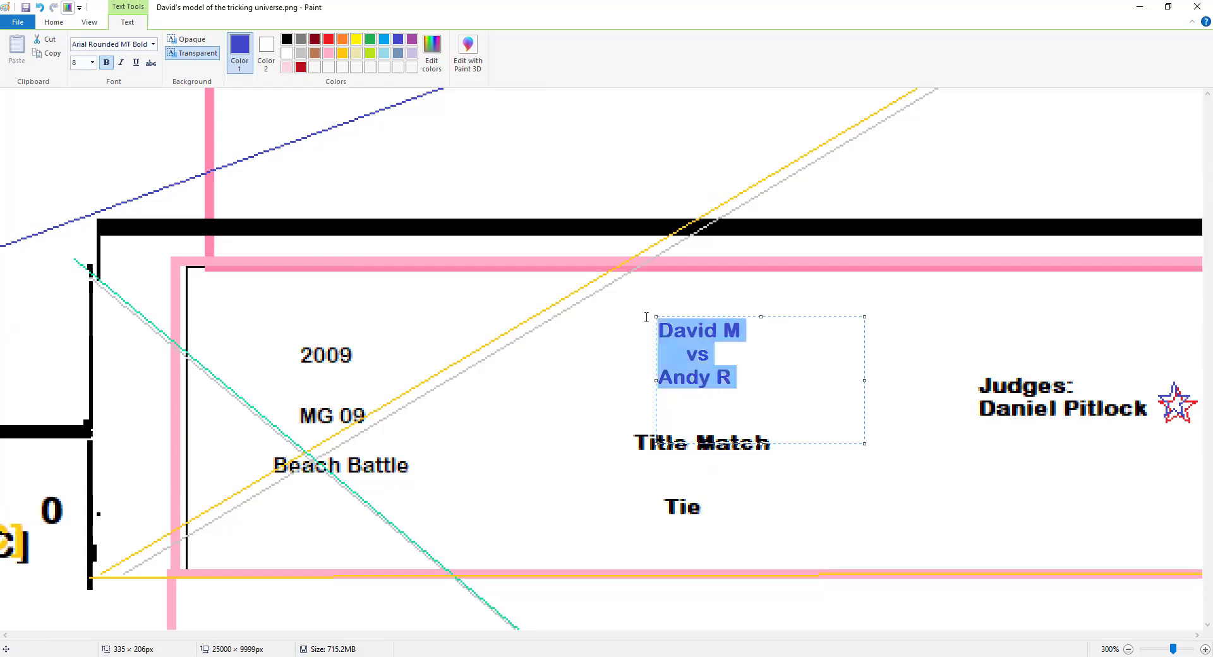
click(287, 40)
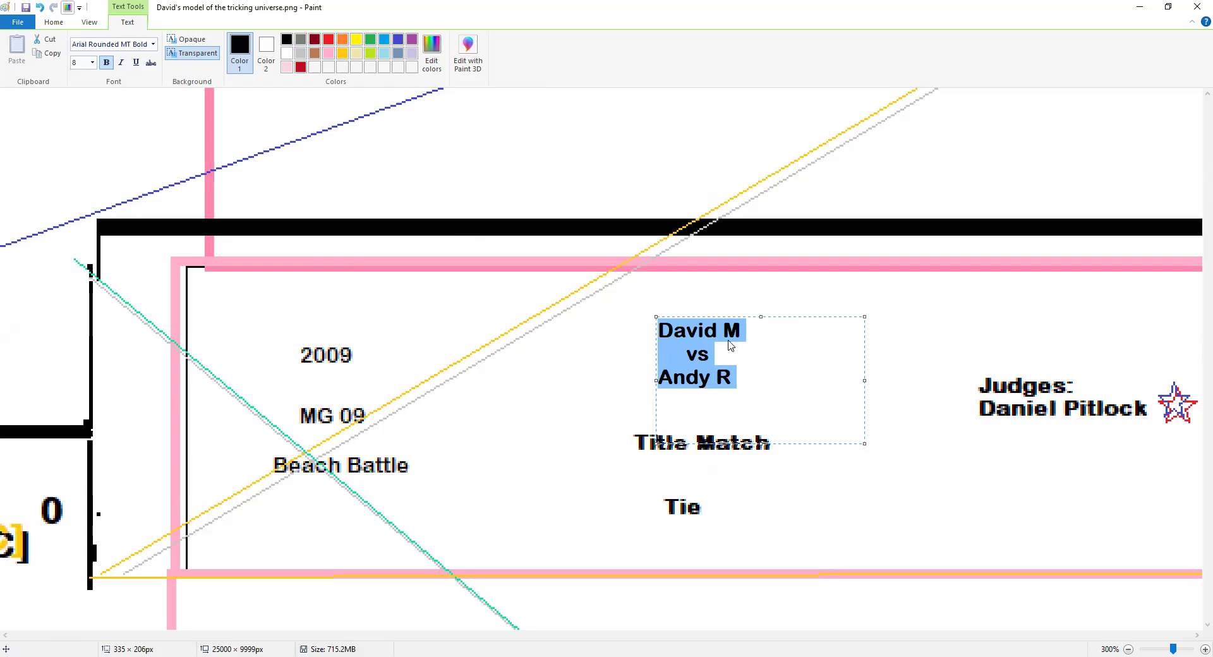
drag(721, 316, 709, 326)
click(710, 302)
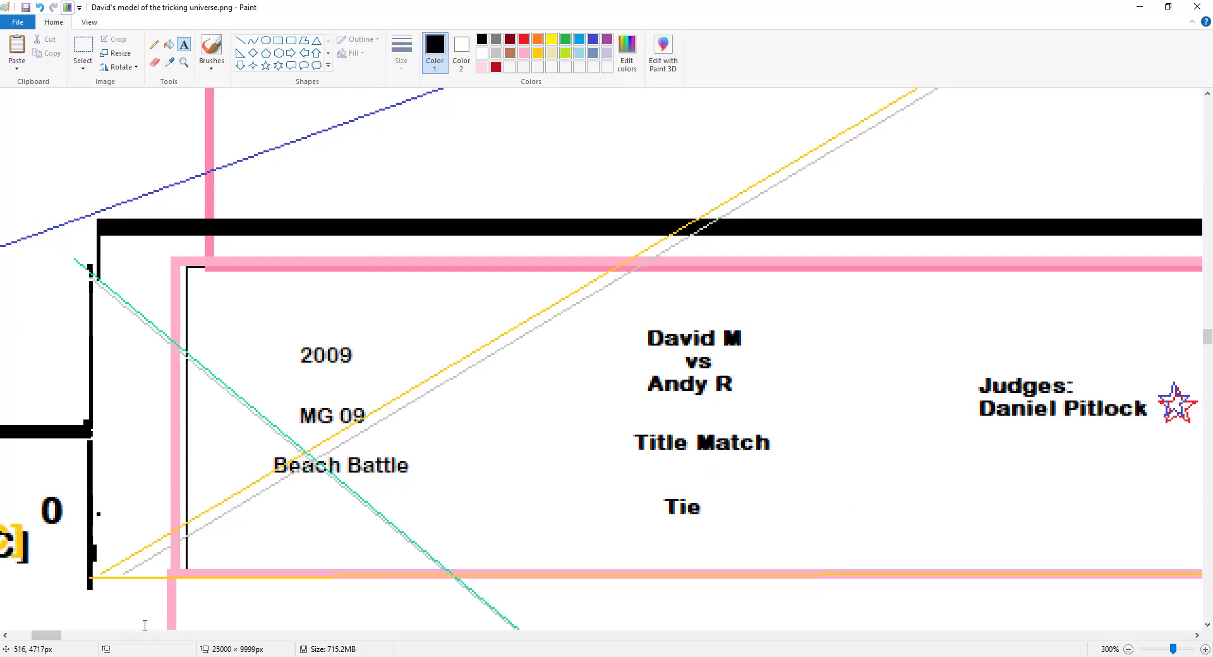
scroll(54, 638, right, 3)
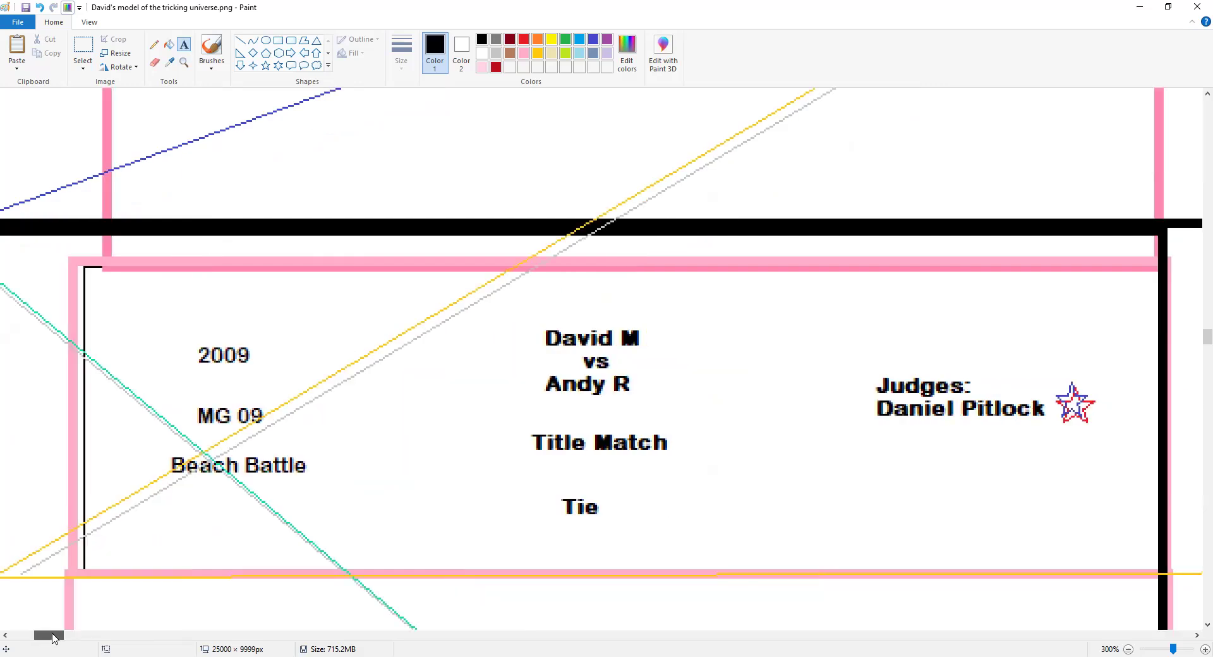
drag(54, 638, 56, 637)
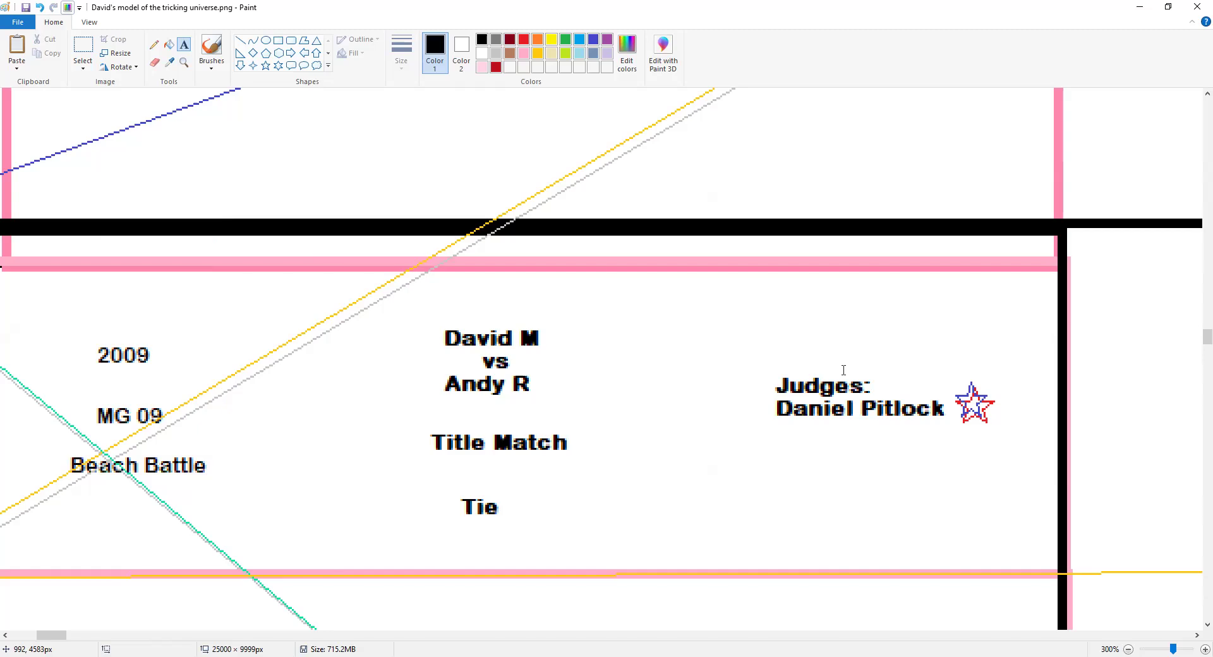
scroll(586, 487, left, 10)
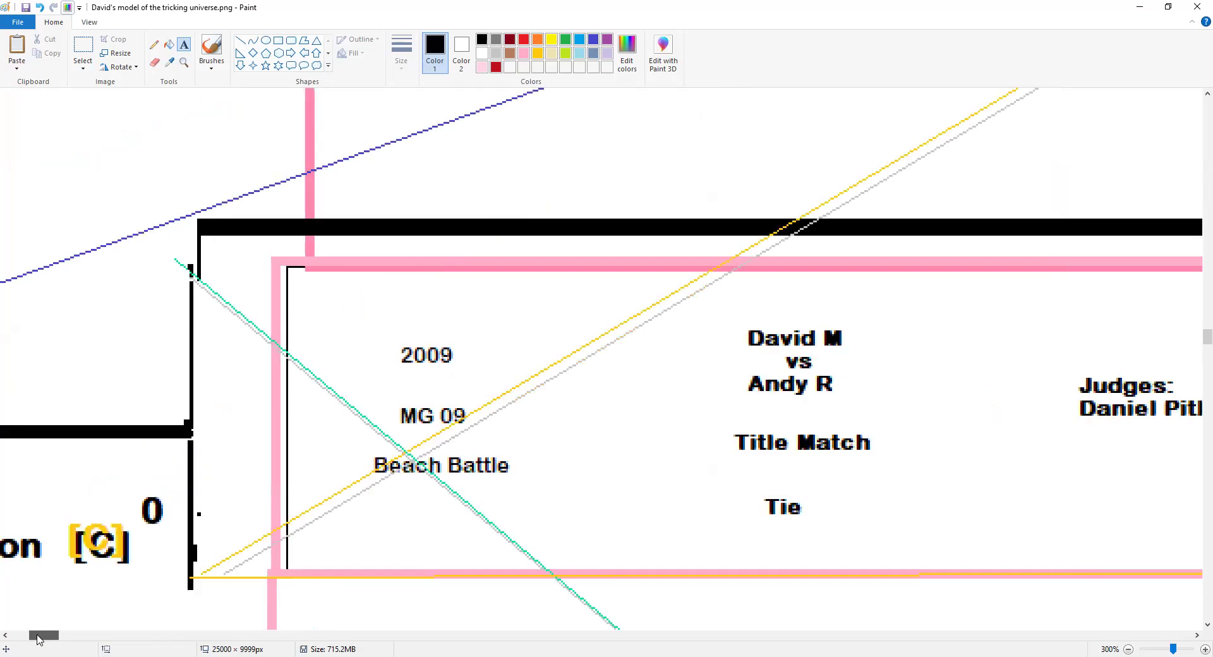
scroll(895, 449, down, 5)
scroll(368, 271, up, 4)
scroll(853, 424, down, 6)
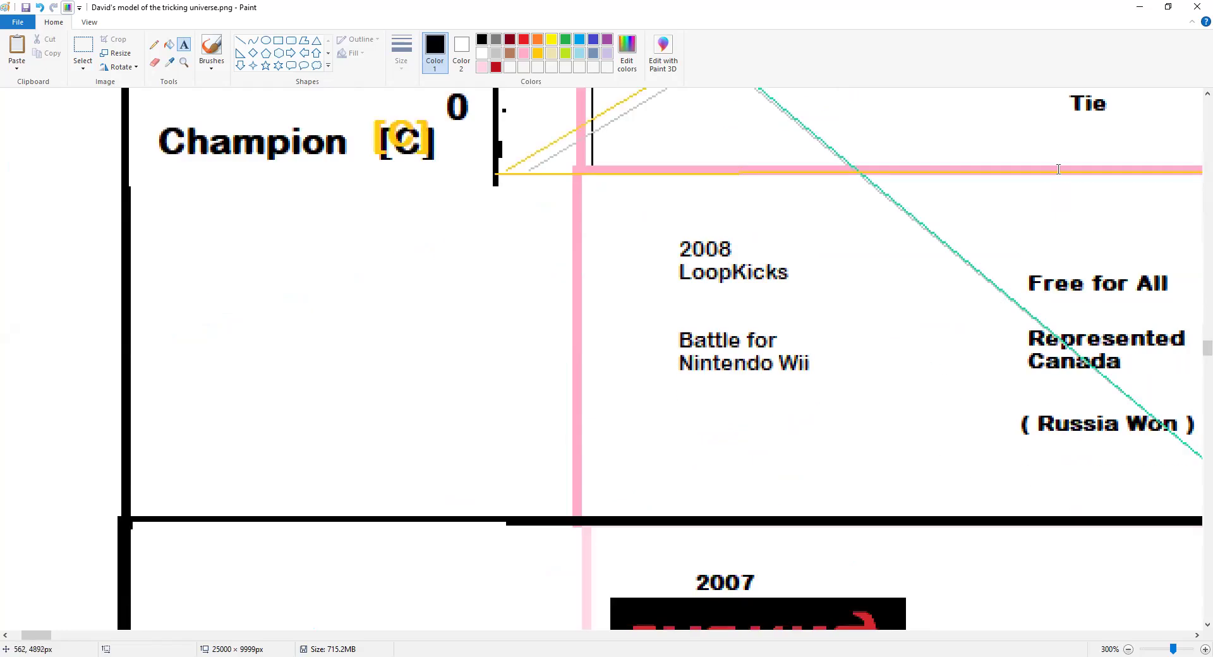
scroll(870, 489, up, 6)
Draw two thin black rectangles, one on the border between the 2009 and 2008 boxes and one on the 2008–2007 border.
drag(1172, 648, 1153, 649)
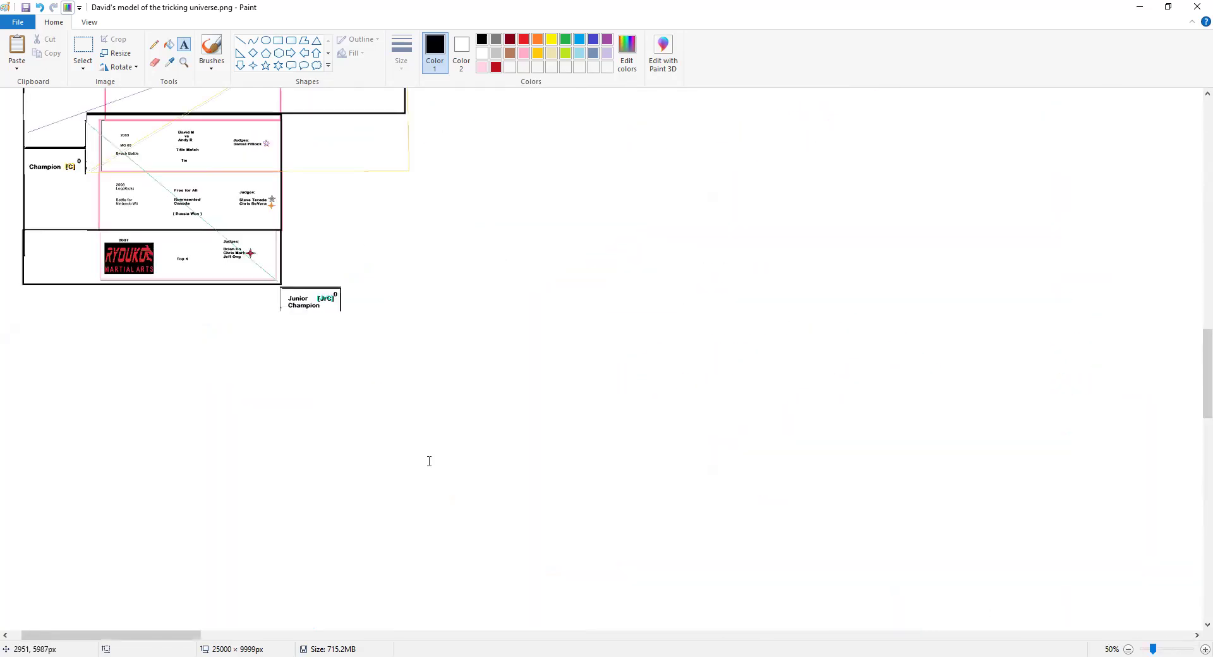
scroll(287, 424, up, 2)
drag(177, 639, 166, 640)
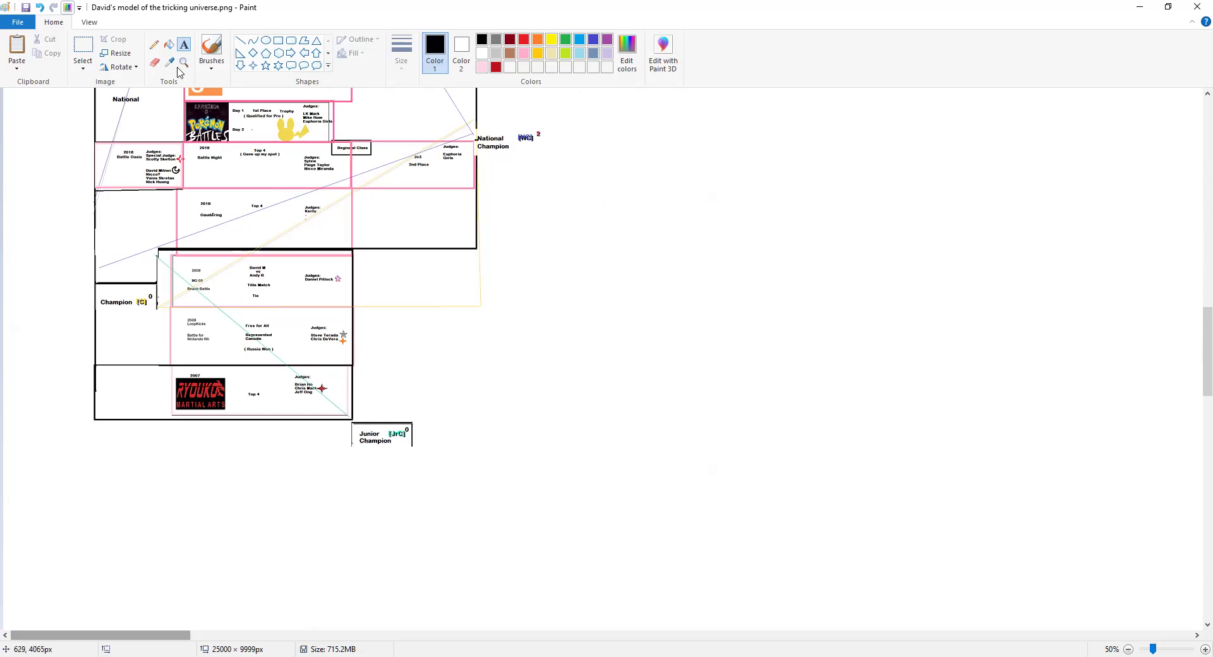
click(278, 40)
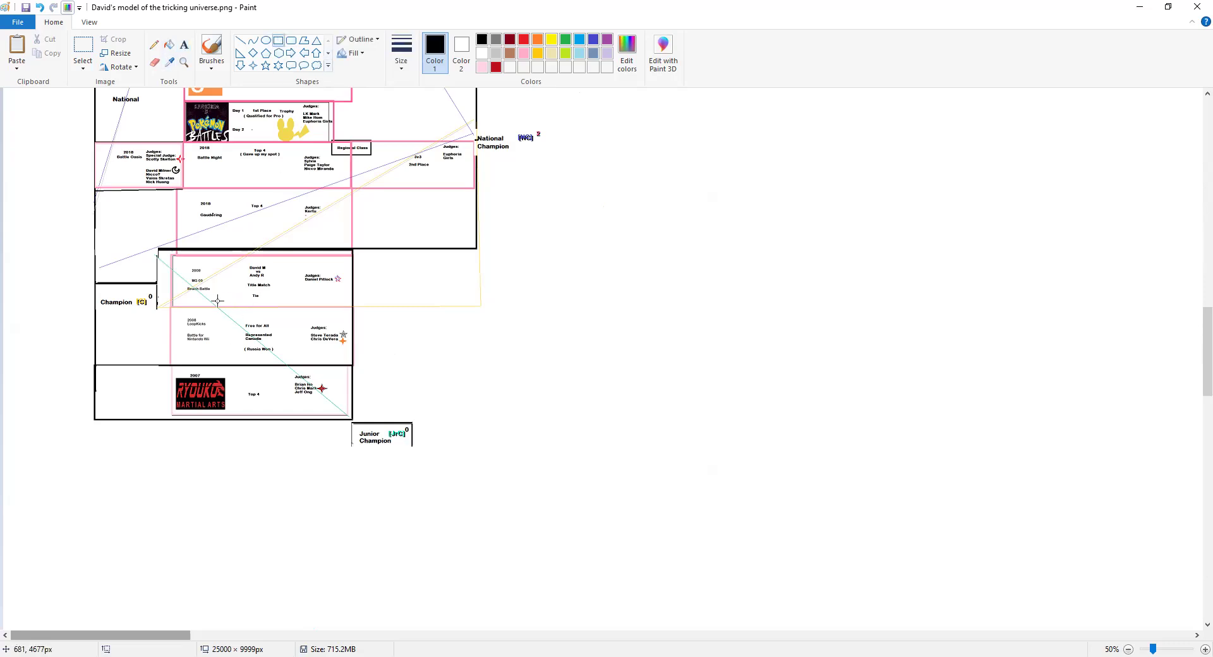
drag(219, 302, 289, 316)
drag(225, 354, 284, 378)
Label the rectangle on the 2008–2007 border "National" and the one on the 2009–2008 border "World Championships".
click(184, 45)
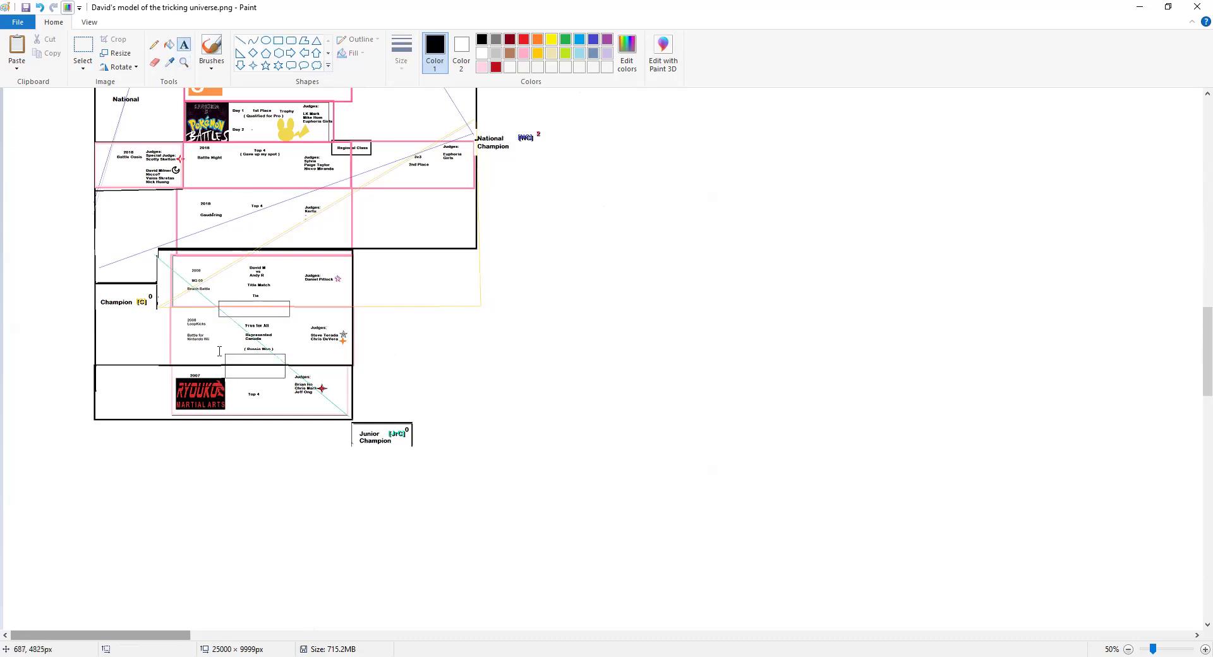
drag(236, 357, 302, 367)
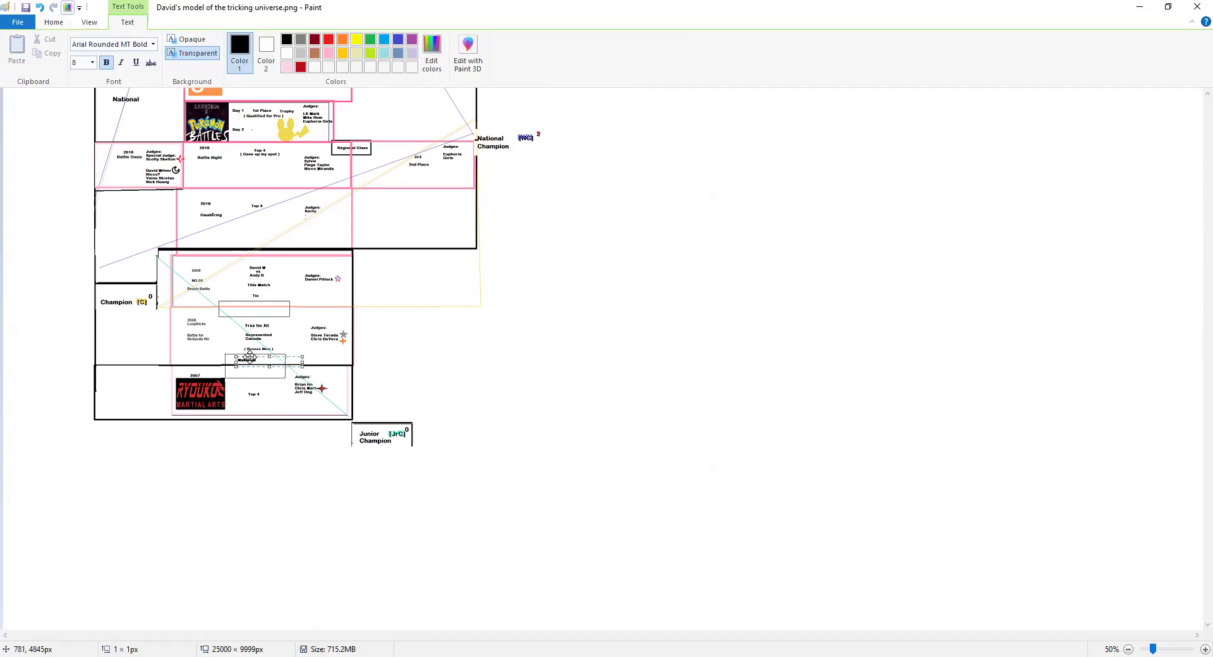
drag(249, 359, 256, 369)
click(256, 310)
click(233, 307)
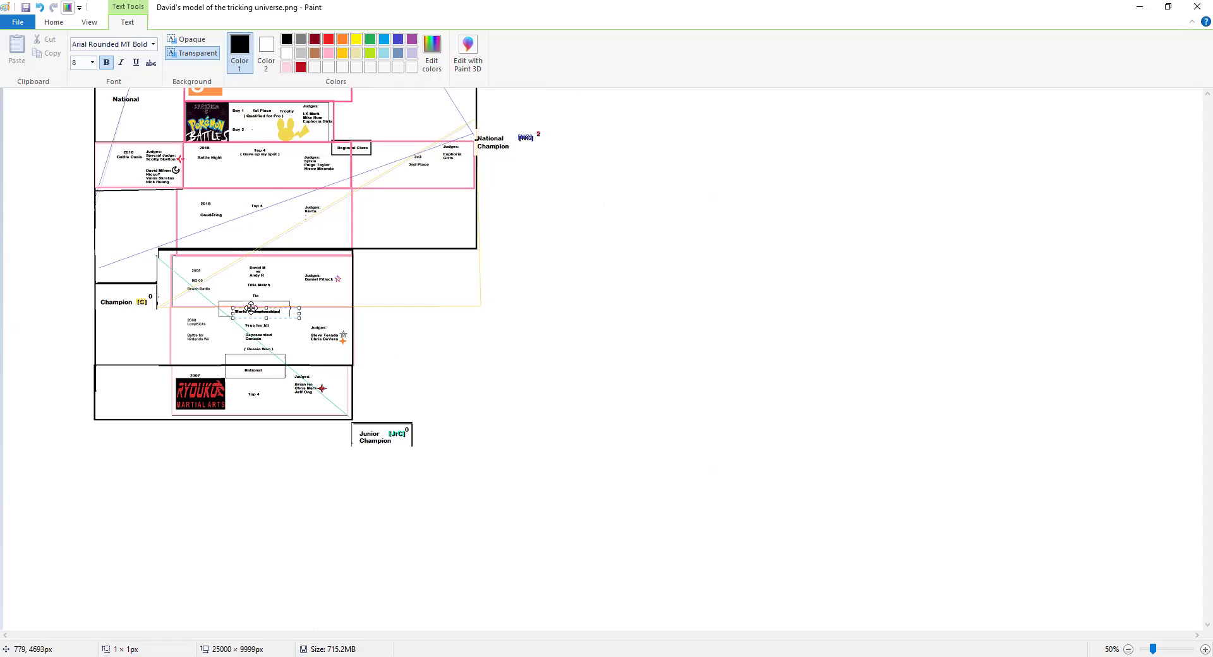
click(268, 266)
Add a "Regional" label framed by a thin black rectangle at the upper edge of the 2009 box.
scroll(262, 369, up, 2)
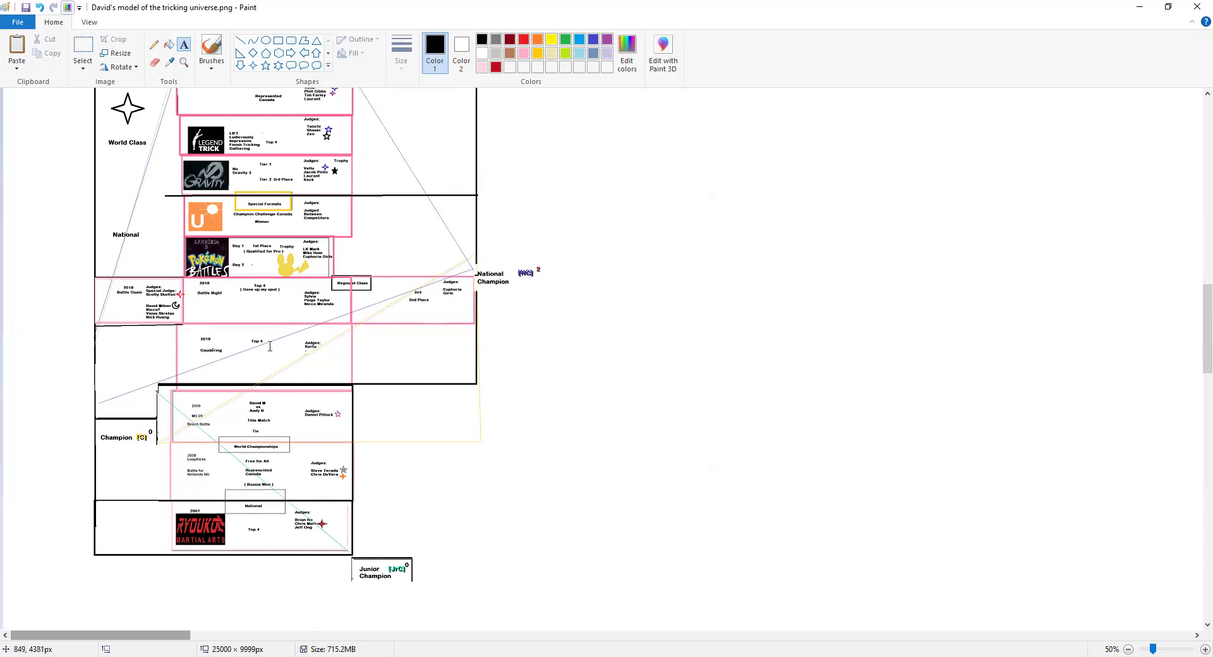
click(246, 388)
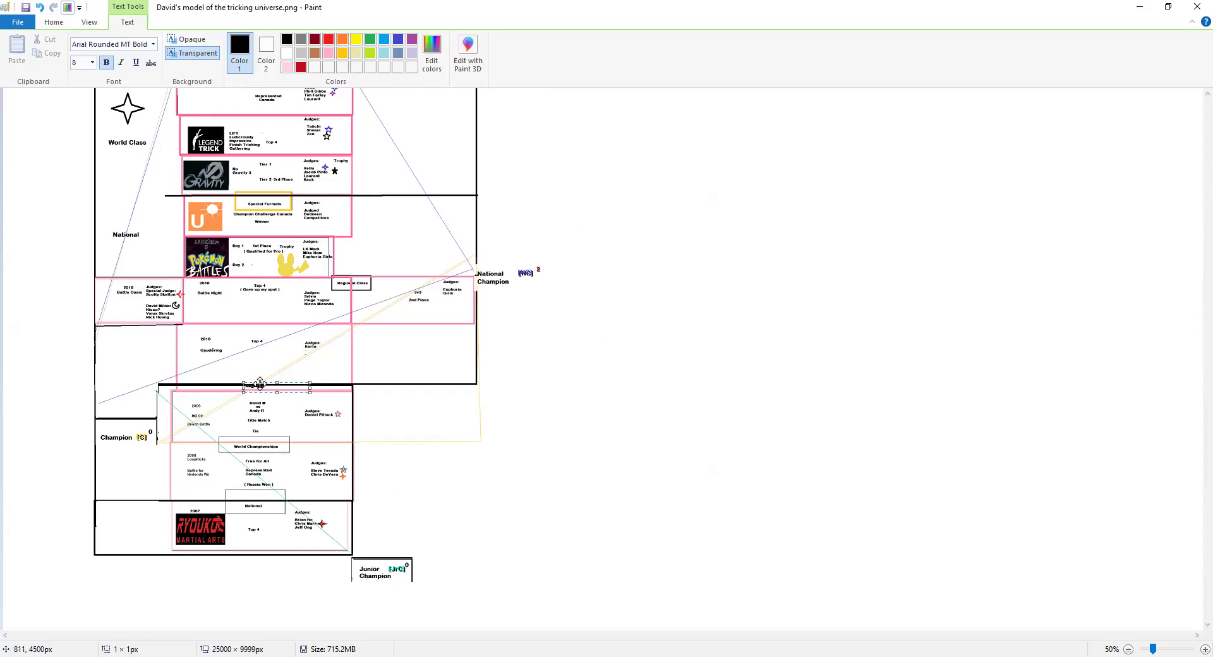
mouse_move(260, 383)
mouse_down()
mouse_move(245, 386)
mouse_move(284, 408)
mouse_move(275, 399)
mouse_up()
click(491, 321)
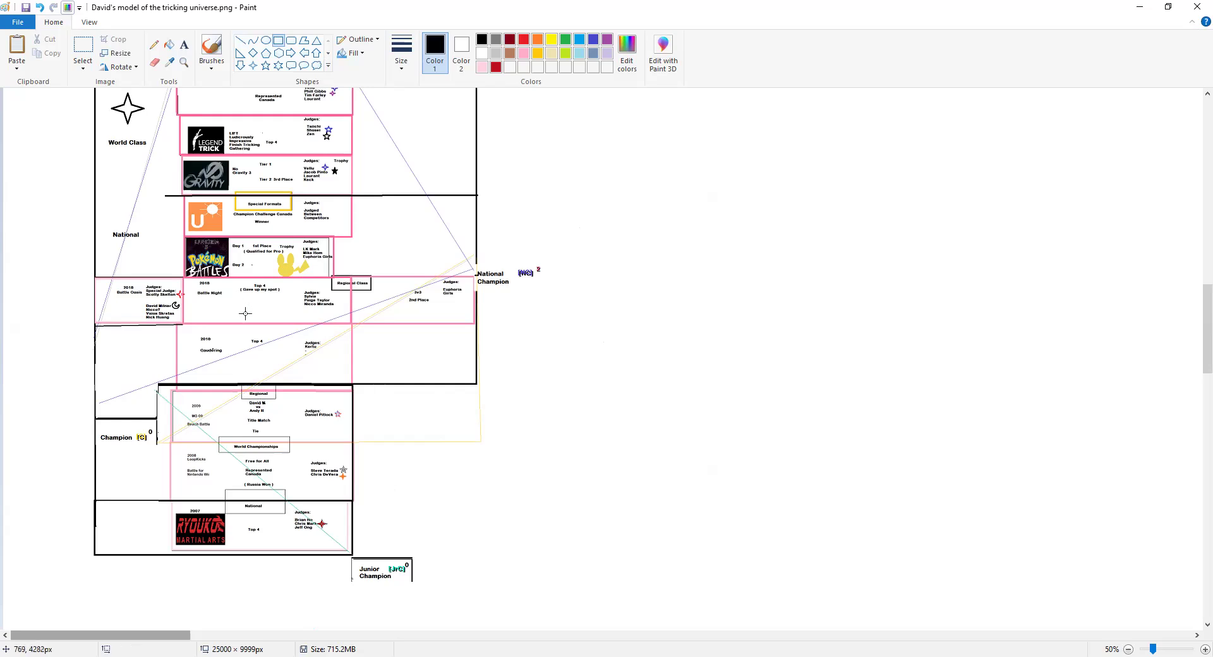
Draw a thin black rectangle about 215 × 39 px on the Battle Night box's upper border and label it "National".
mouse_move(242, 272)
mouse_down()
mouse_move(309, 284)
mouse_move(259, 277)
mouse_up()
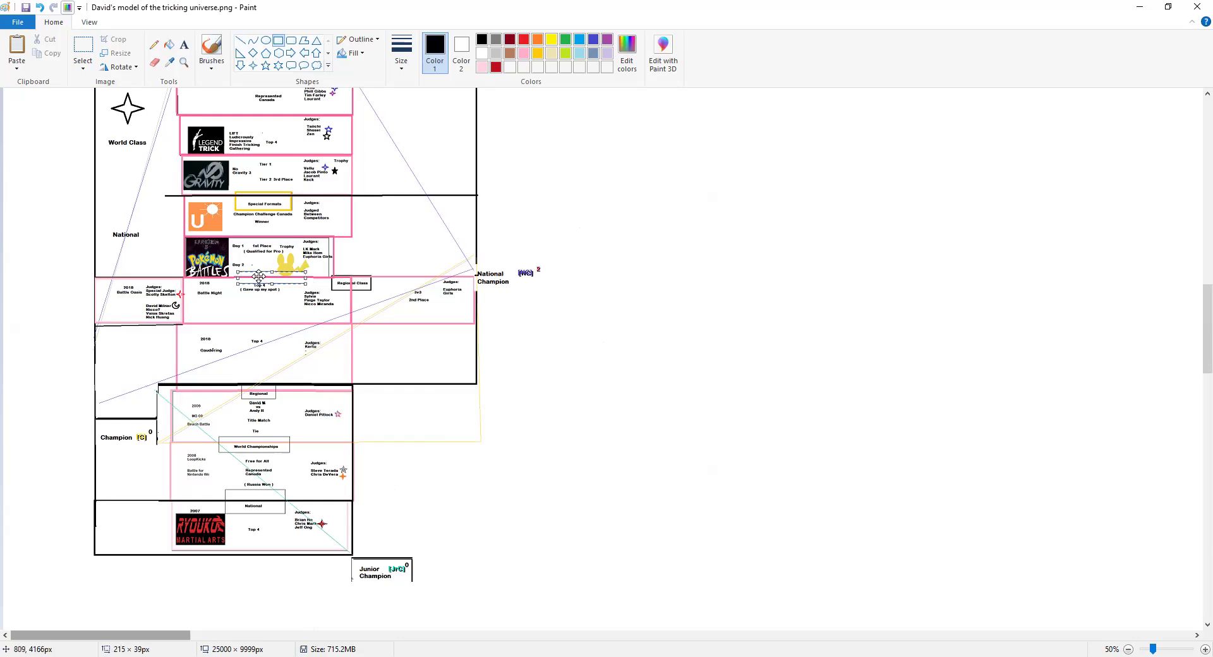
click(184, 44)
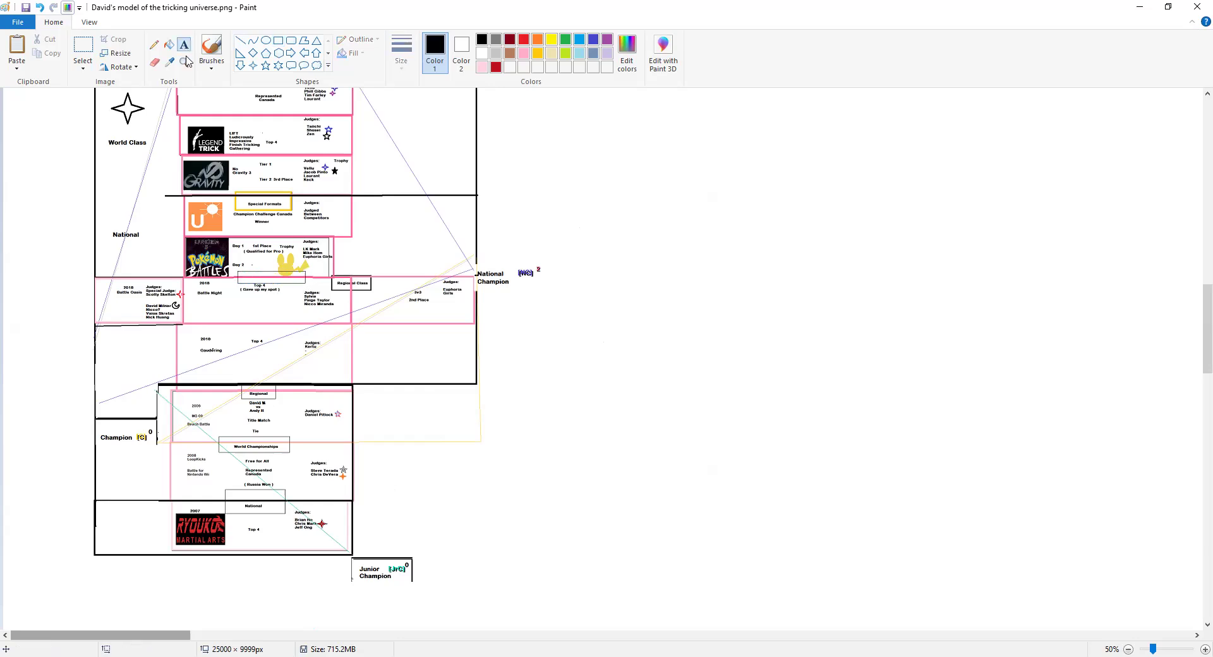
click(252, 279)
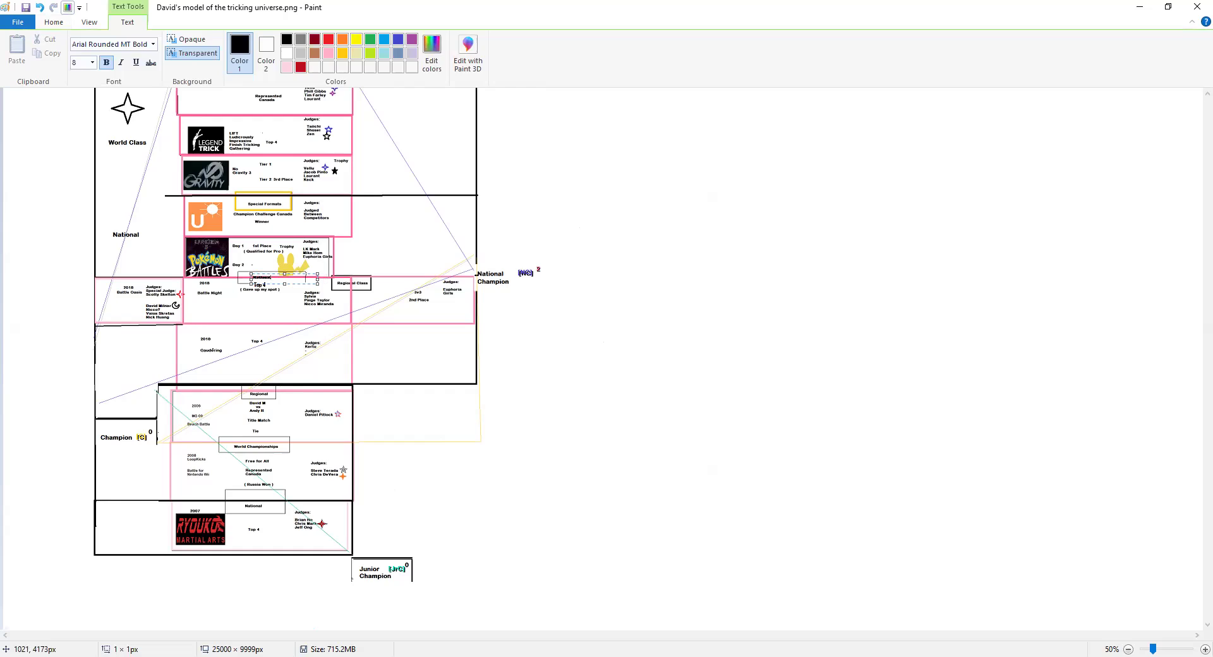
click(264, 271)
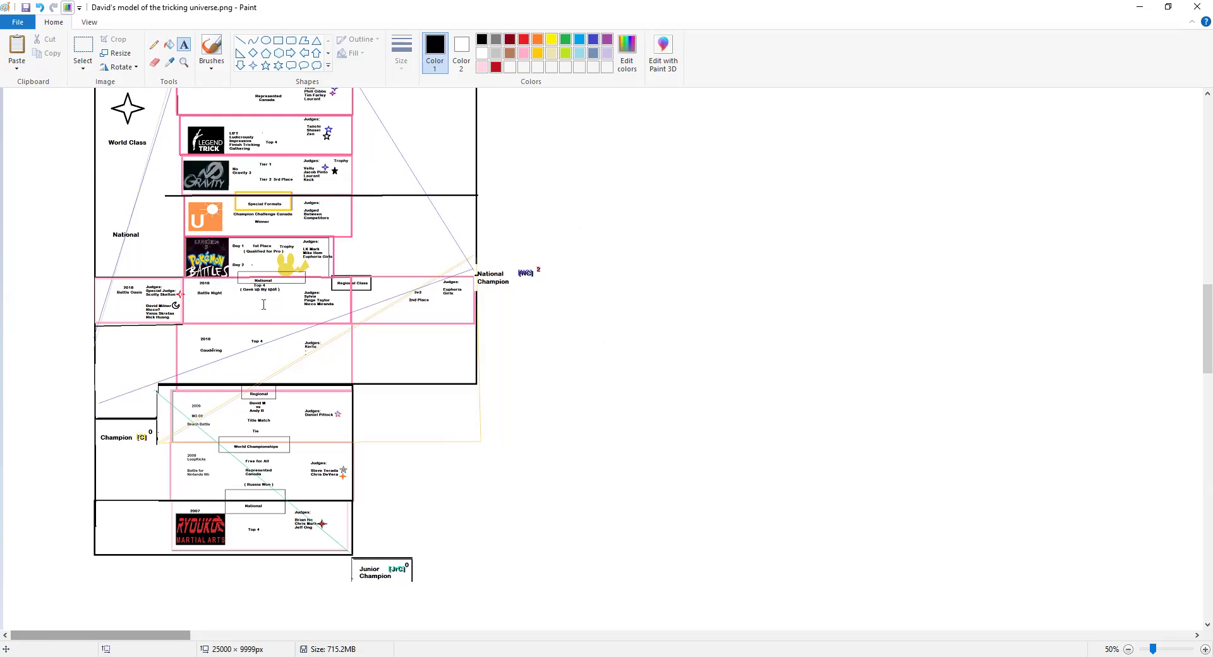
Add a "Regional" label framed by a thin black rectangle on the upper border of the narrow box beside Battle Night.
click(107, 276)
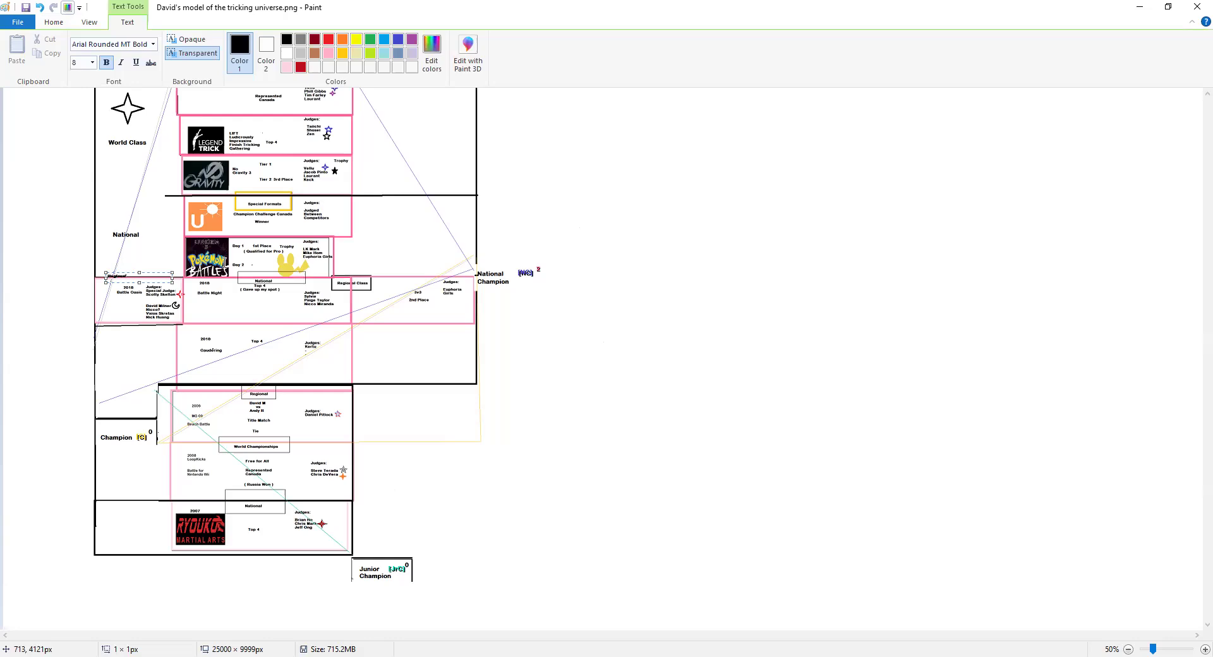
drag(127, 271, 150, 286)
click(127, 269)
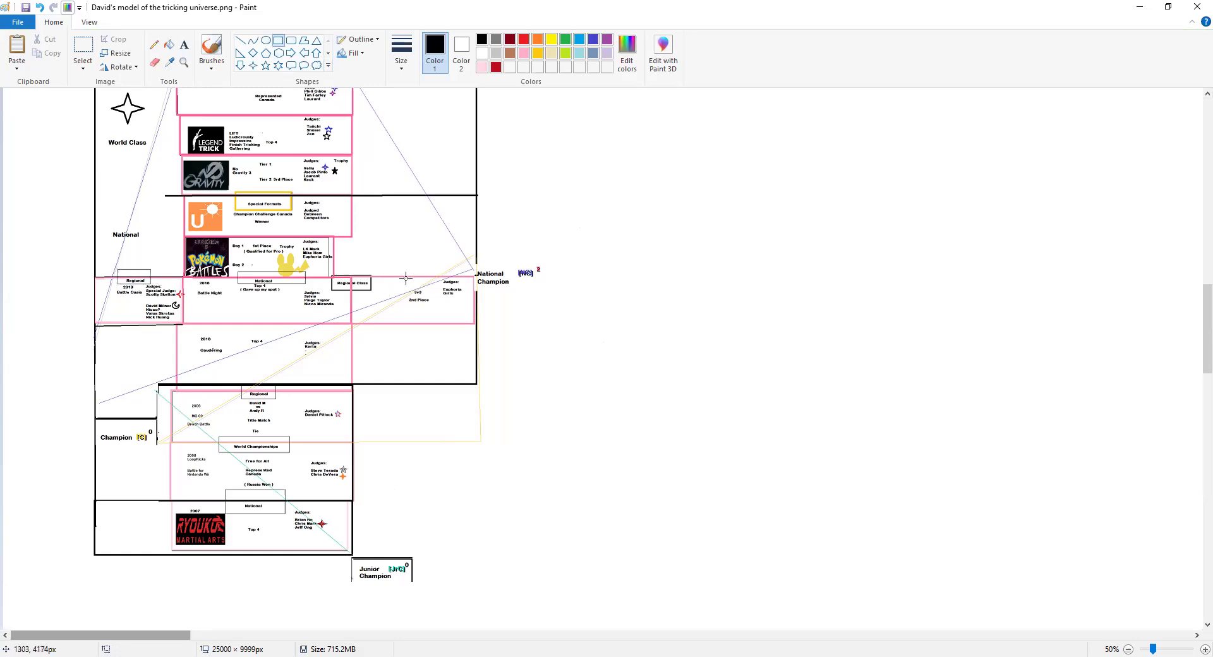
Draw a thin black rectangle on the upper border of the 3v3 2nd Place box.
drag(387, 265, 432, 284)
click(641, 264)
drag(329, 272, 371, 289)
click(401, 271)
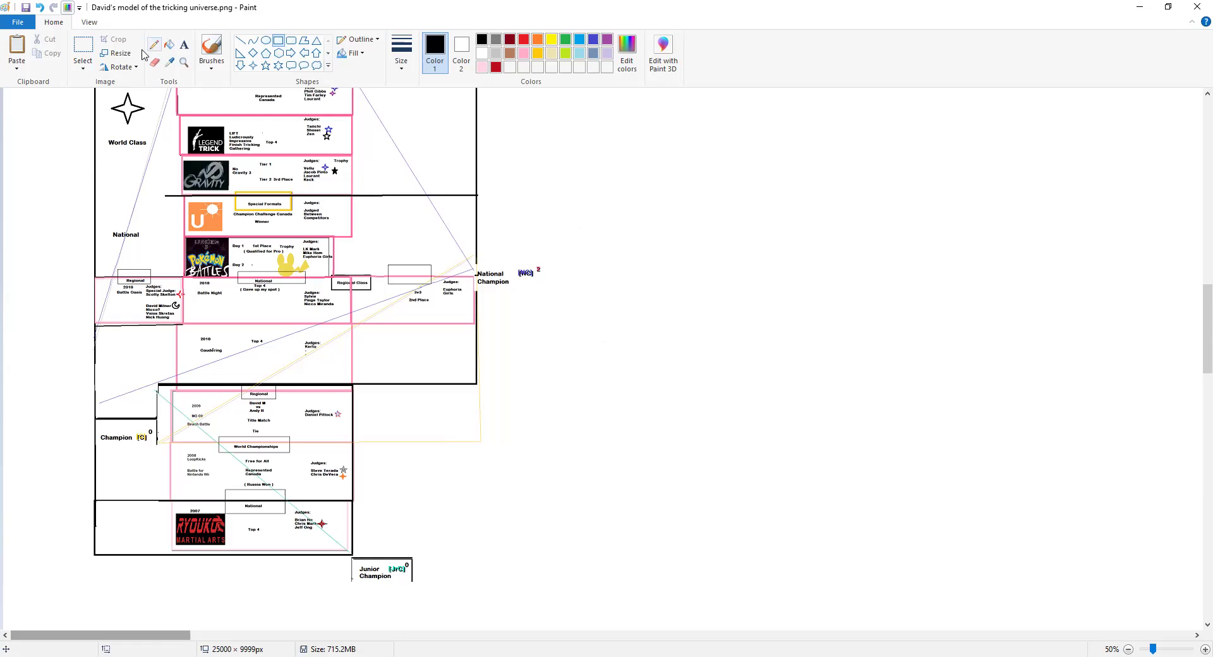
Delete the "Regional Class" label and its frame between the Battle Night and 3v3 boxes.
click(83, 51)
drag(332, 274, 371, 290)
key(Delete)
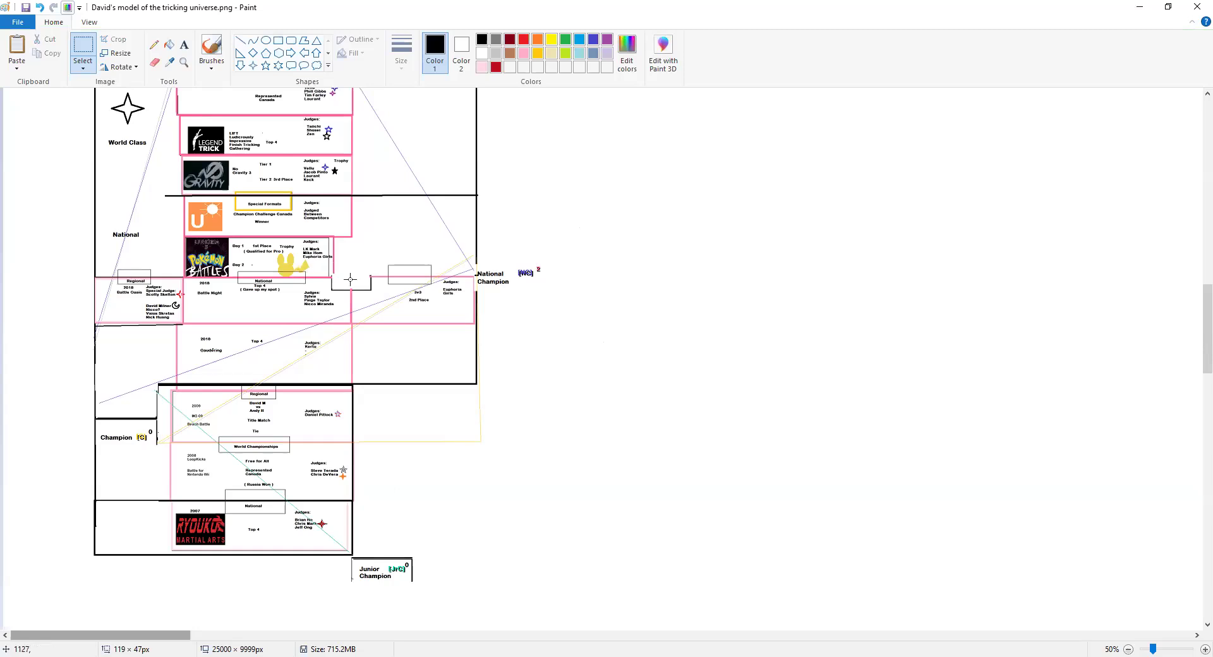
scroll(276, 310, up, 2)
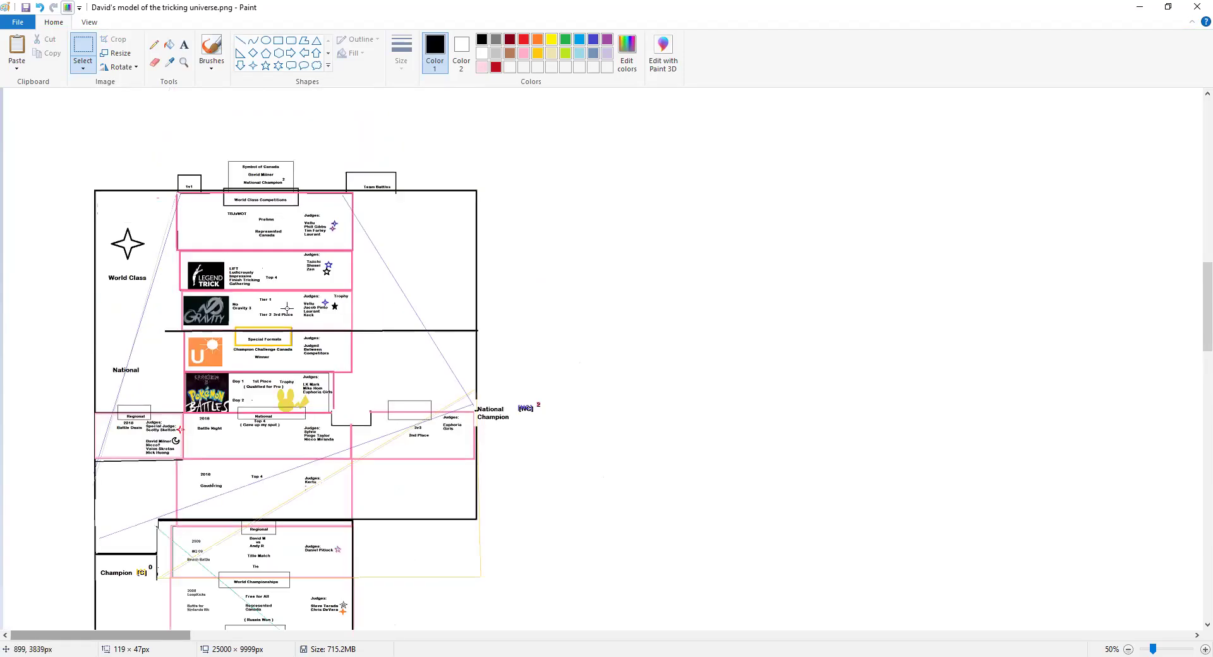
scroll(286, 308, down, 2)
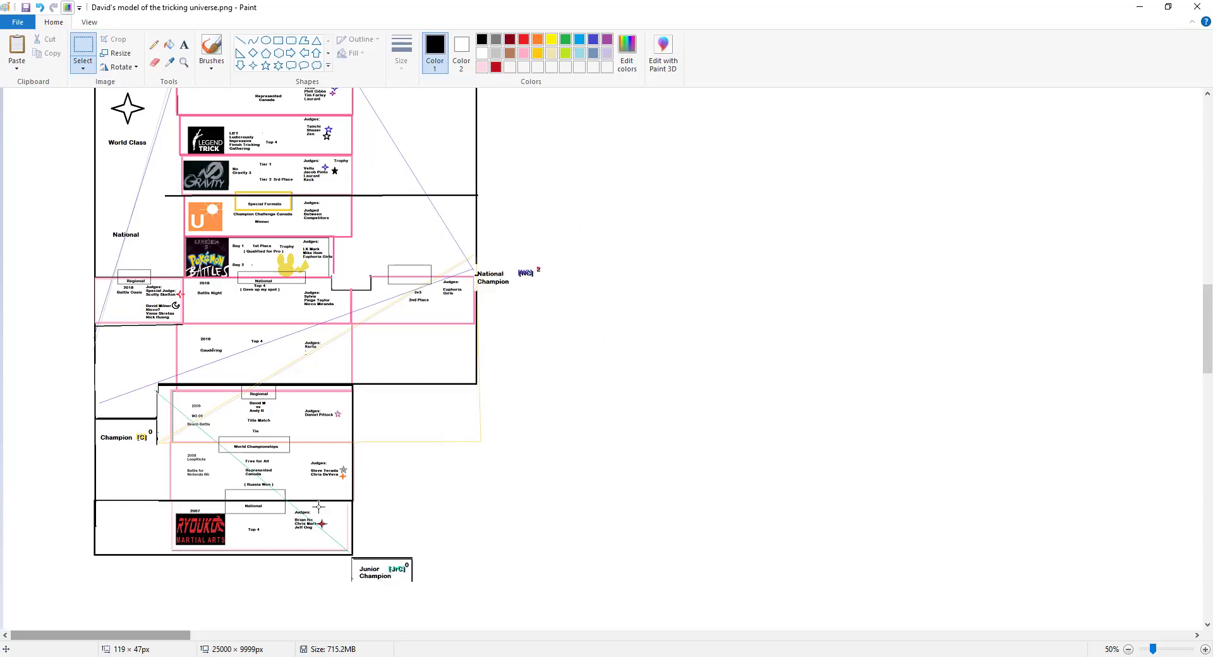
Sample the diagonal's turquoise and complete its triangle with lines along the 2007 box's lower edge and from the apex to its far lower corner.
click(242, 44)
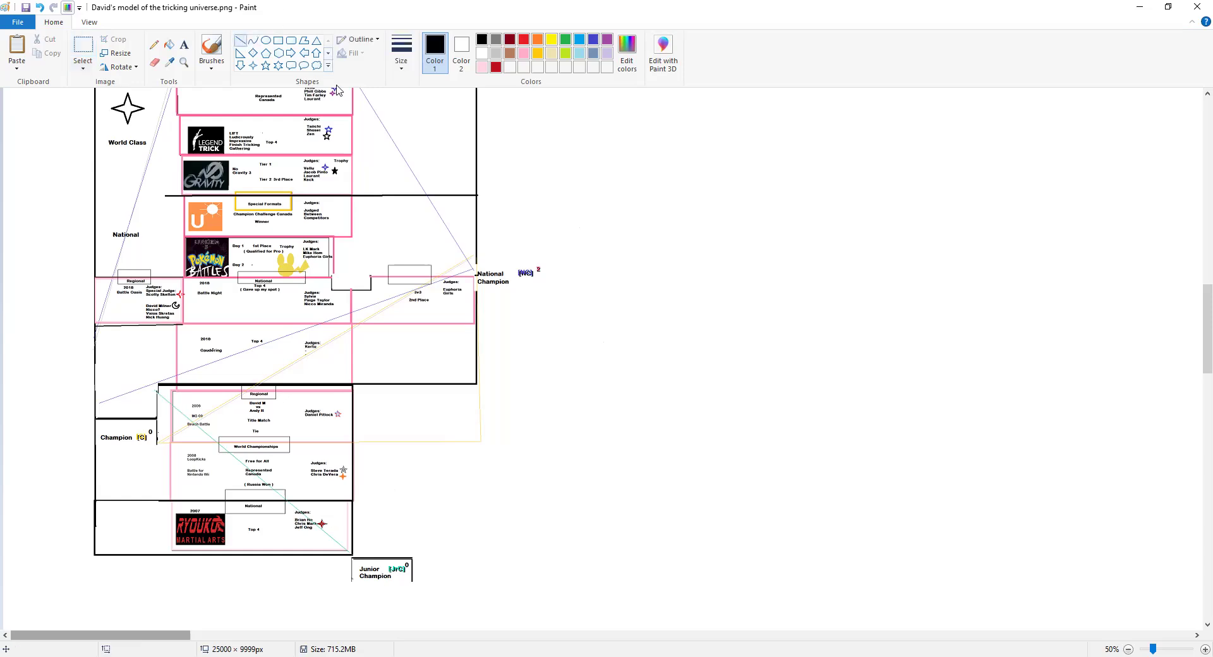
click(169, 62)
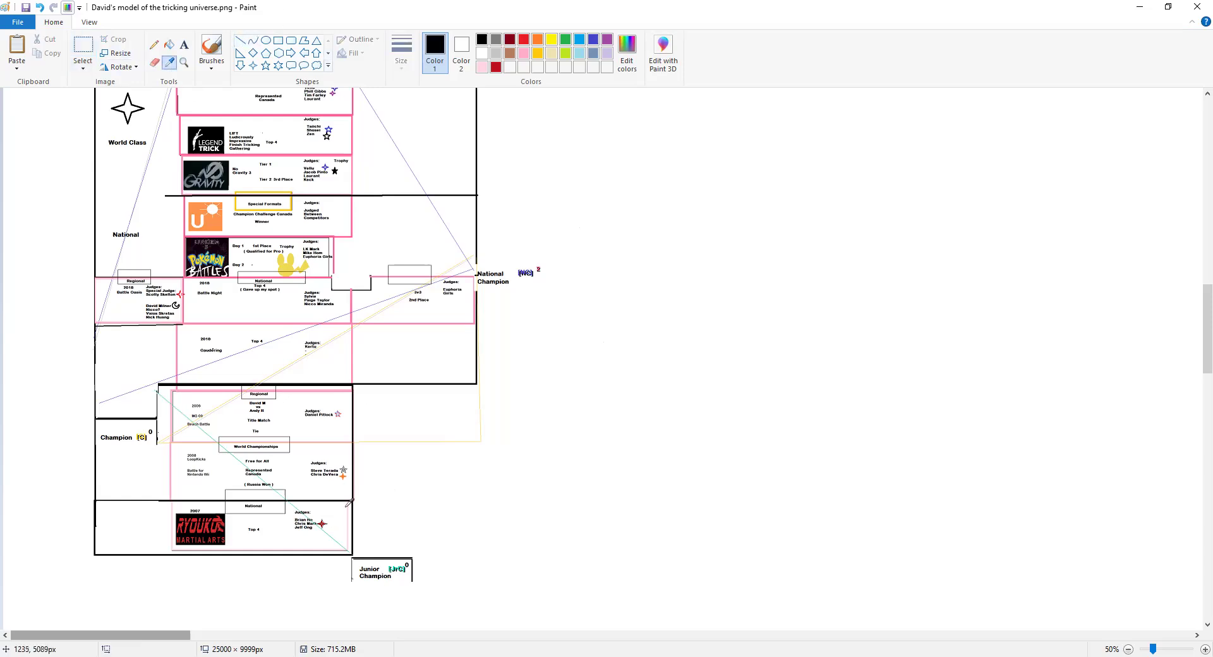
click(347, 506)
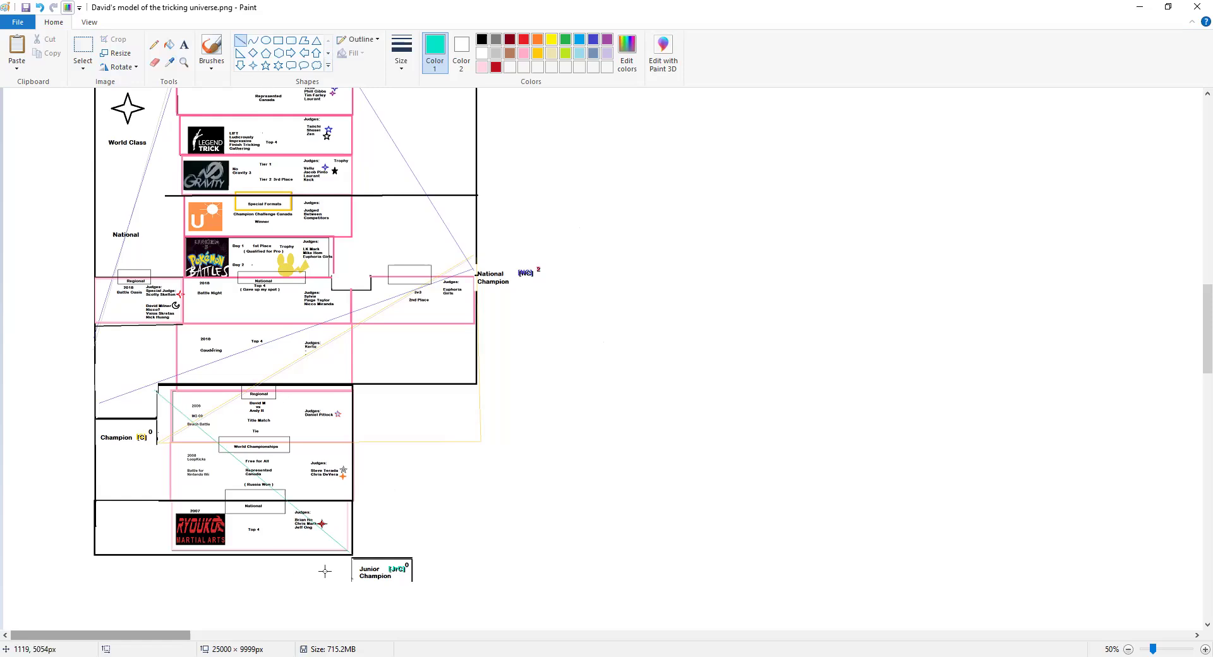
drag(348, 555, 106, 559)
click(101, 448)
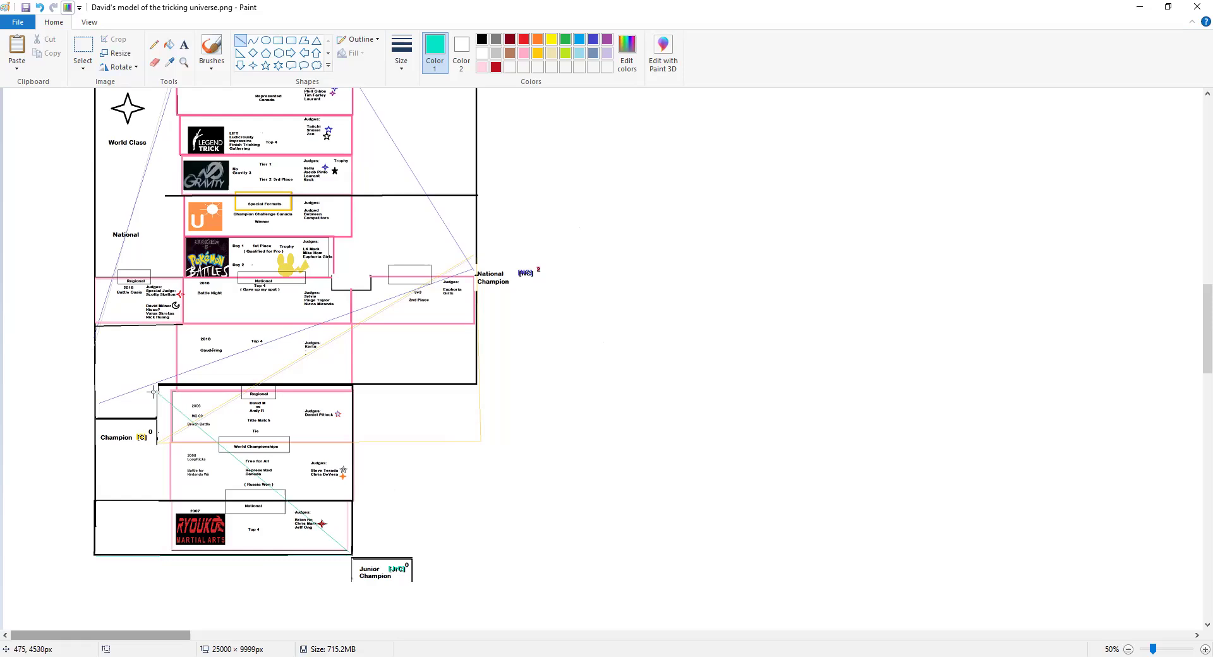
drag(153, 391, 95, 554)
click(492, 504)
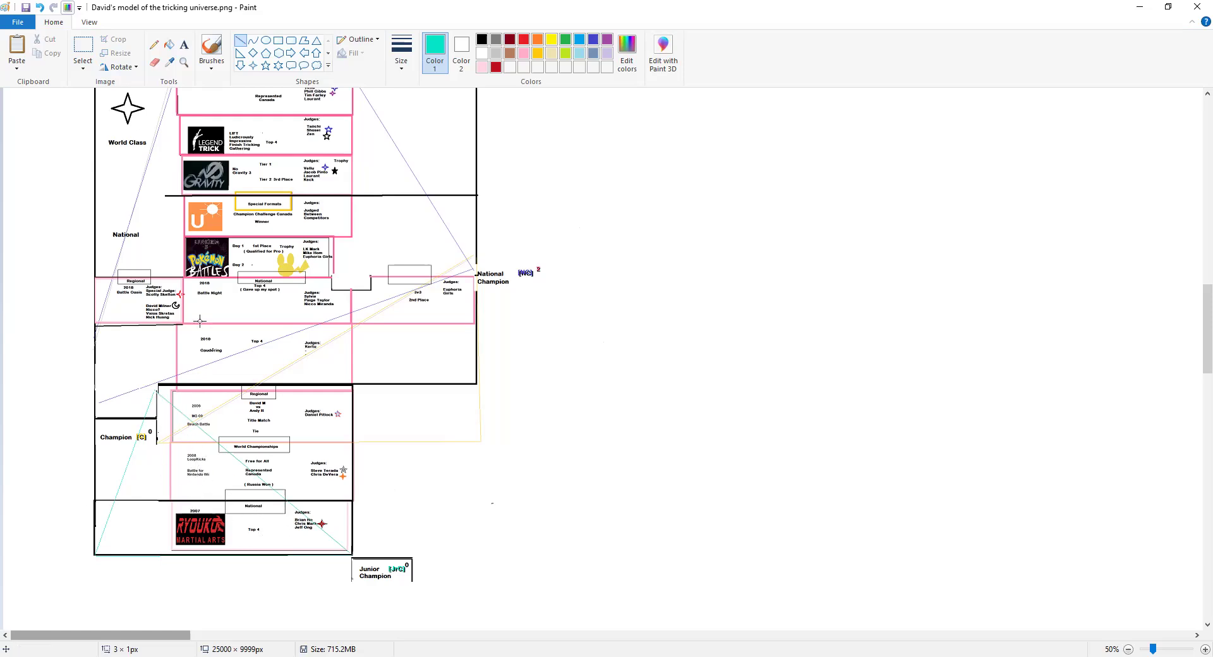
Add a turquoise "2007" text label outside the diagram, beside the 2007 Ryouko Martial Arts box.
click(184, 46)
click(30, 523)
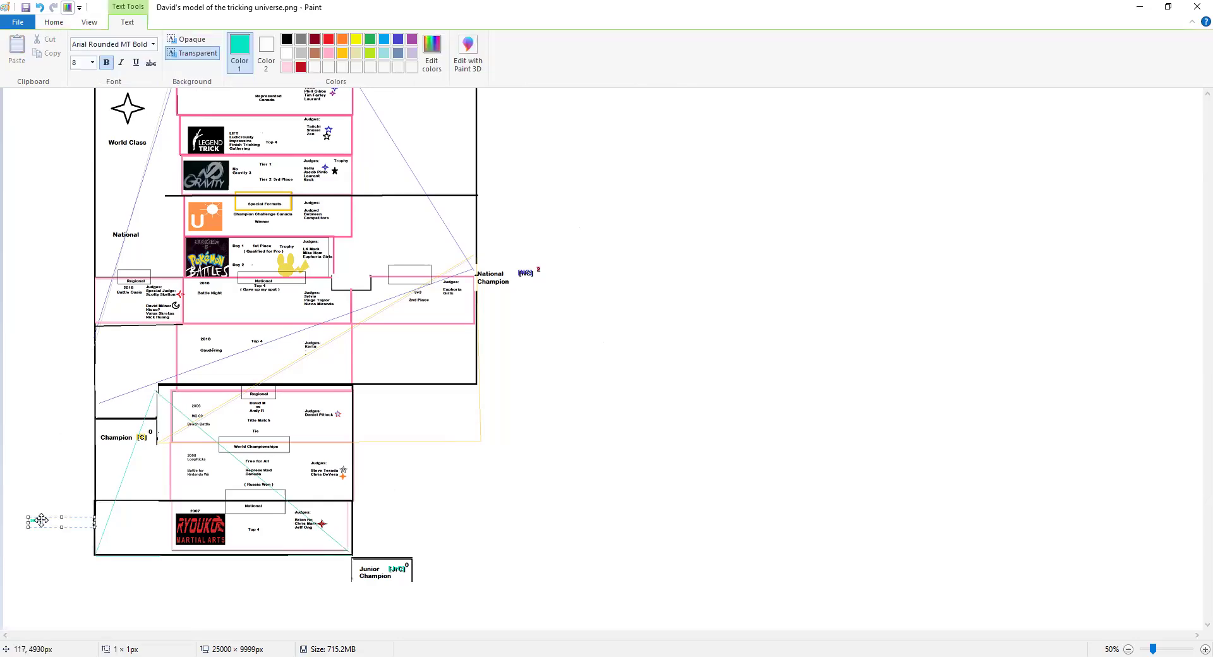
click(99, 297)
Add an indigo "2021" label outside the World Class section and enlarge it.
scroll(99, 297, up, 3)
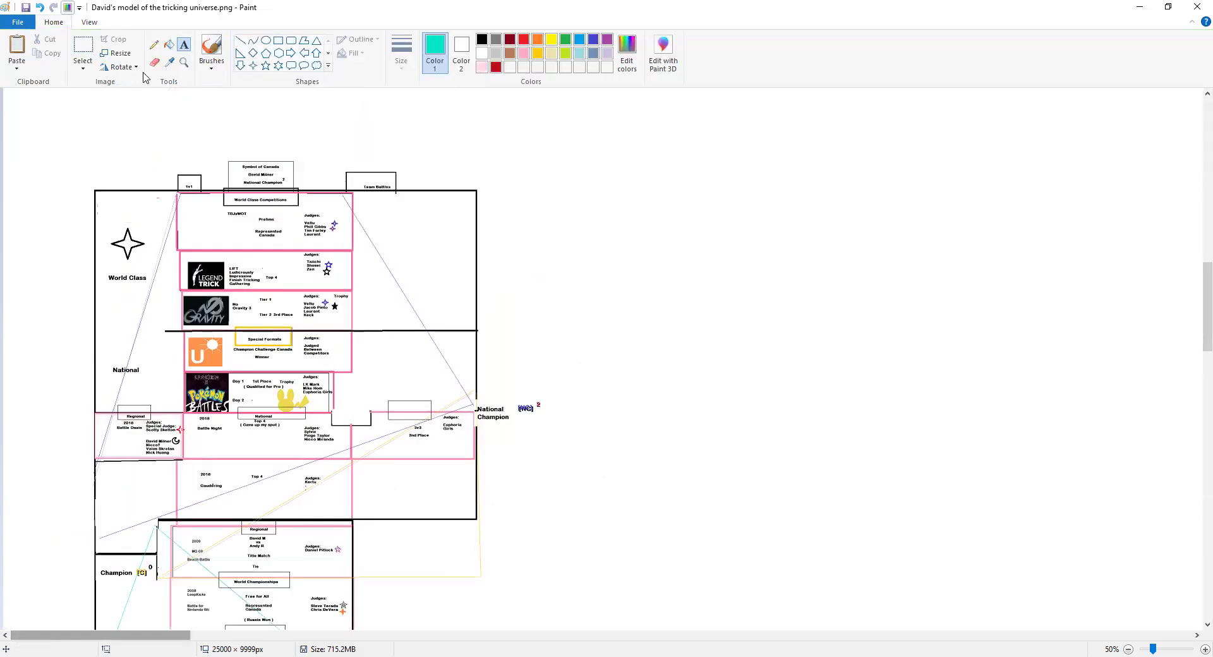
click(593, 39)
scroll(76, 277, down, 6)
scroll(63, 244, up, 6)
click(31, 201)
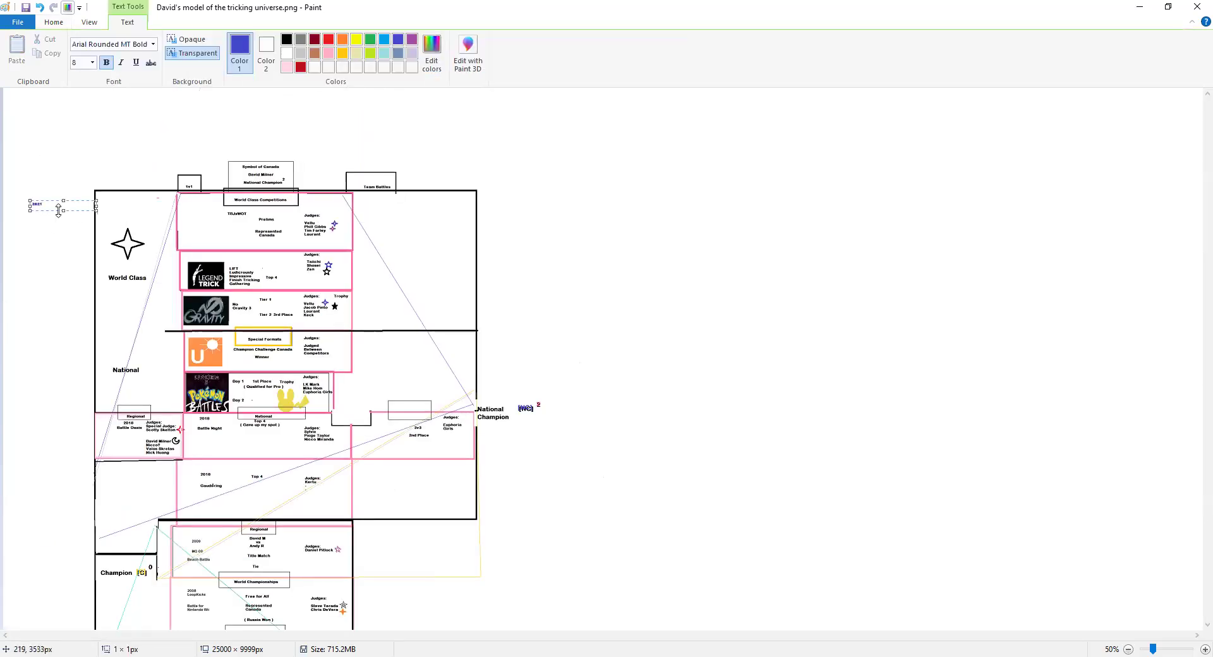
mouse_move(45, 197)
mouse_down()
mouse_move(61, 191)
mouse_move(70, 208)
mouse_move(79, 182)
mouse_move(114, 157)
mouse_move(37, 203)
mouse_up()
click(61, 191)
click(81, 47)
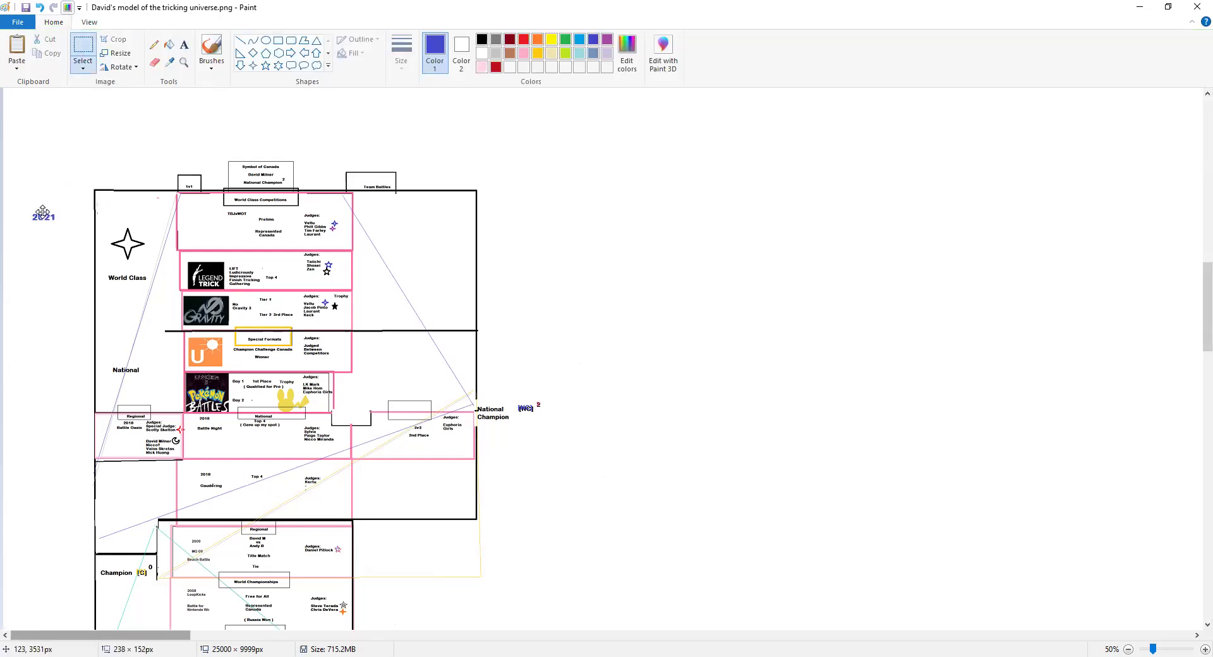
click(103, 199)
Enlarge the turquoise "2007" label beside the lowest box of the diagram.
scroll(38, 442, down, 5)
mouse_move(28, 261)
mouse_down()
mouse_move(87, 306)
mouse_move(53, 276)
mouse_up()
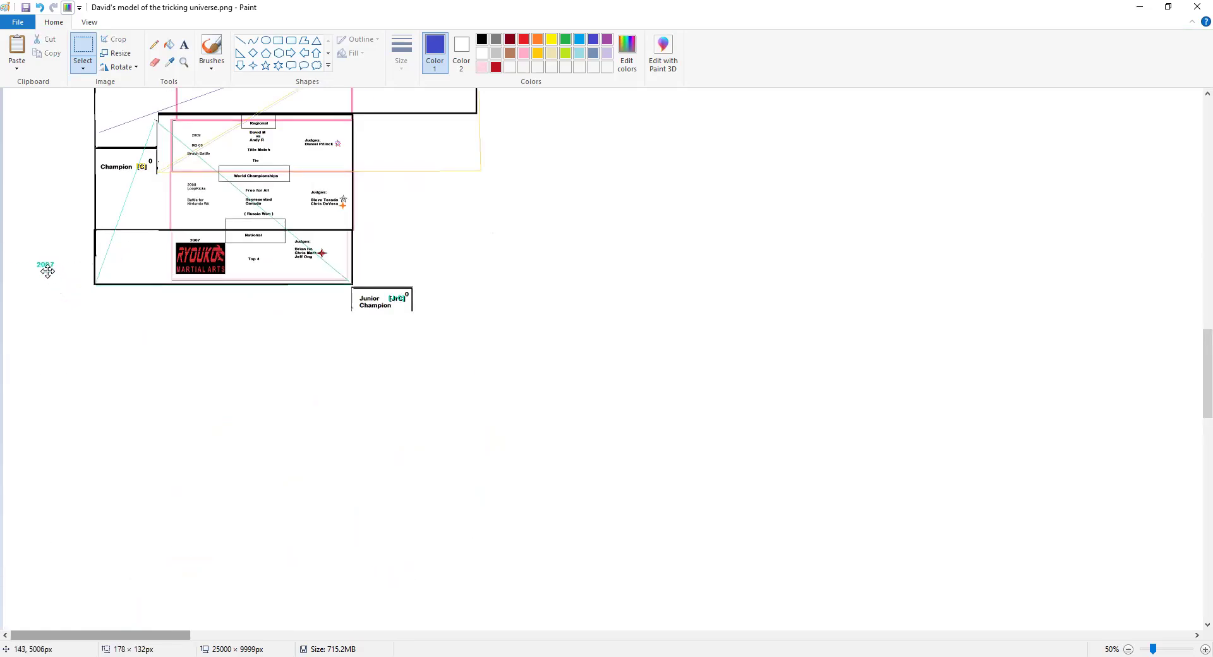
scroll(130, 380, up, 3)
click(135, 453)
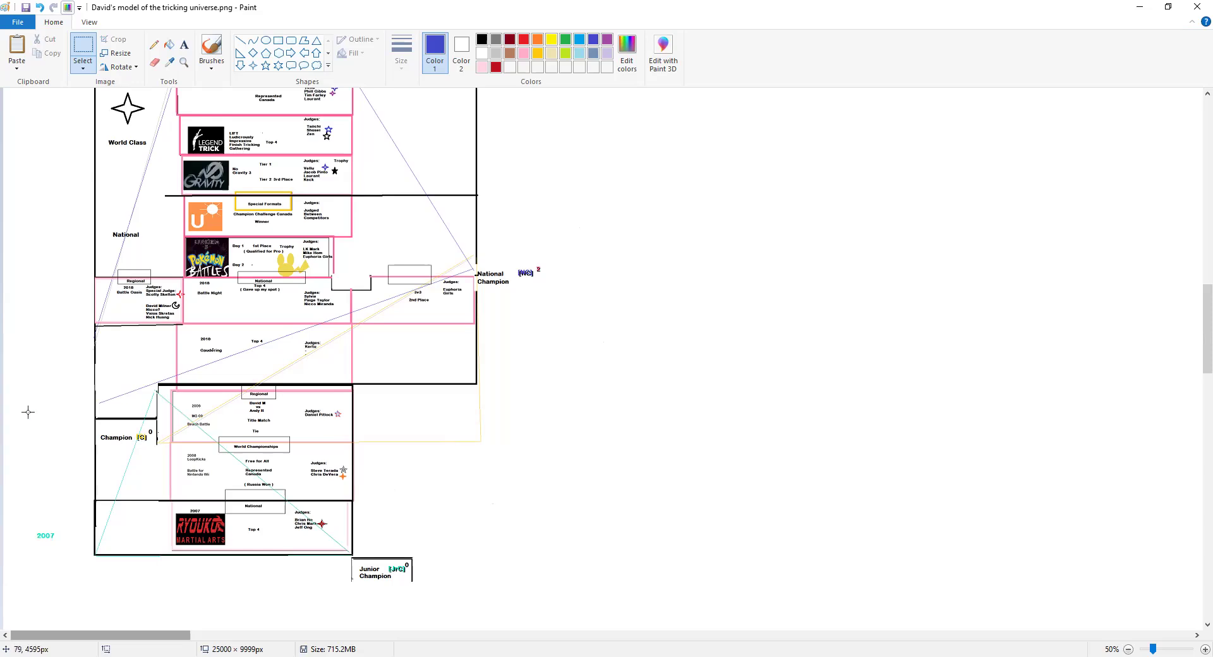
Activate the Text tool and set the drawing color to gold.
scroll(38, 414, up, 3)
scroll(524, 331, down, 3)
scroll(431, 308, up, 3)
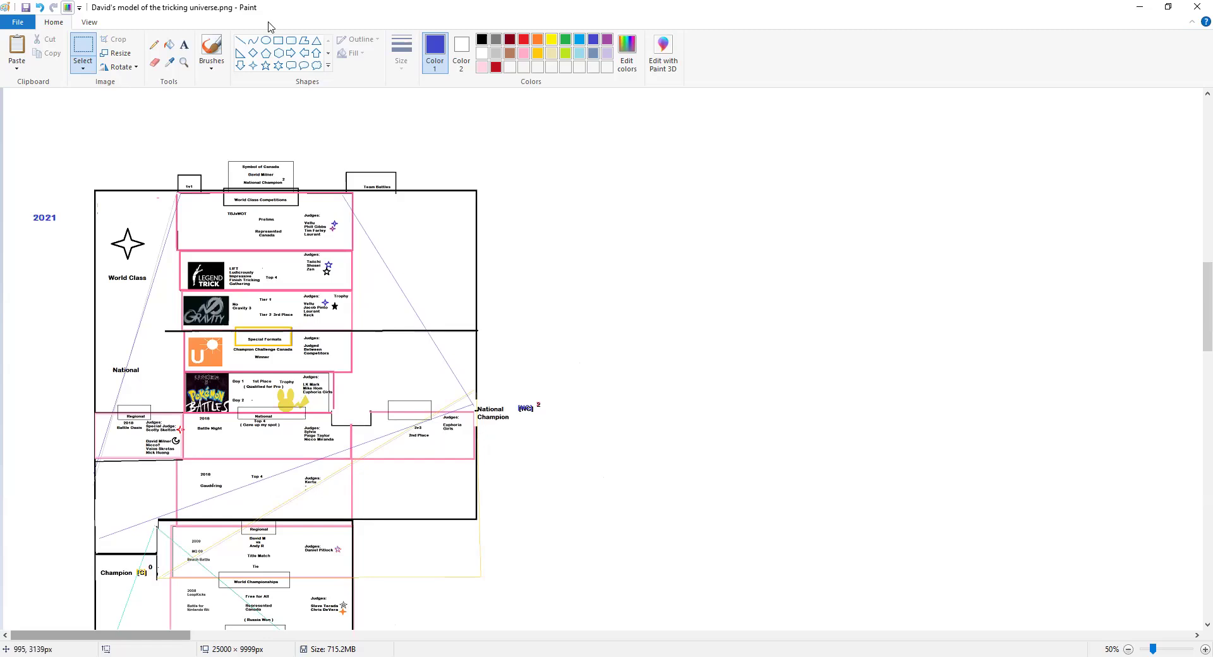
click(184, 45)
click(551, 40)
click(539, 54)
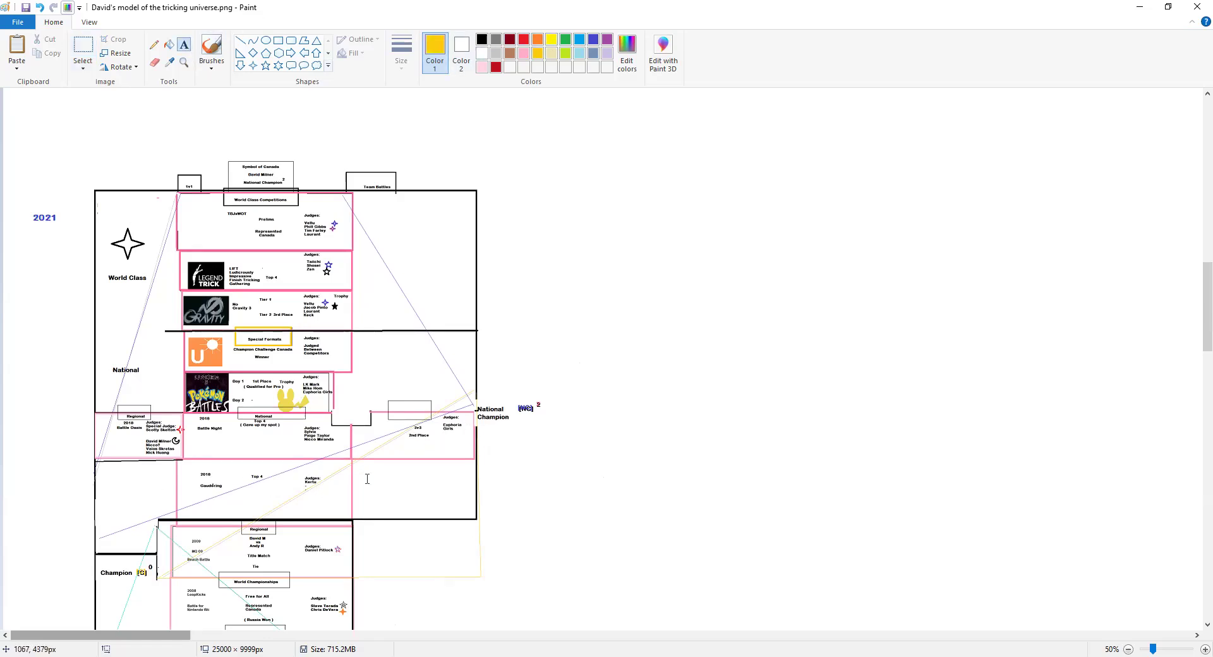
scroll(425, 427, down, 3)
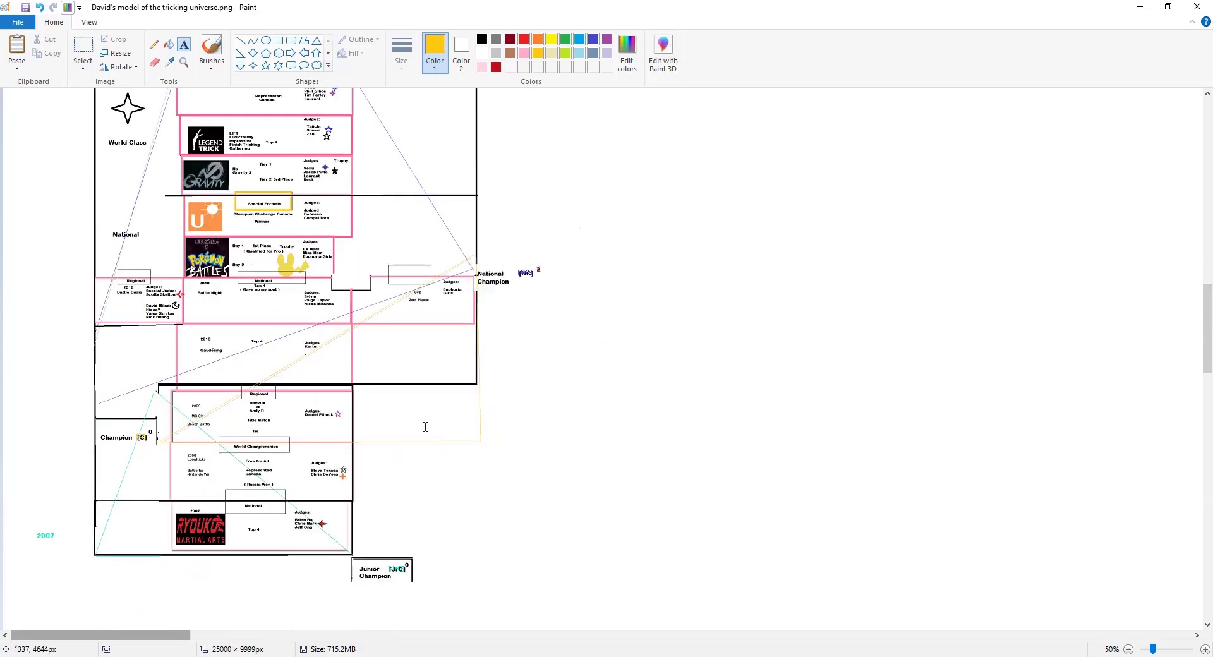
scroll(425, 427, up, 3)
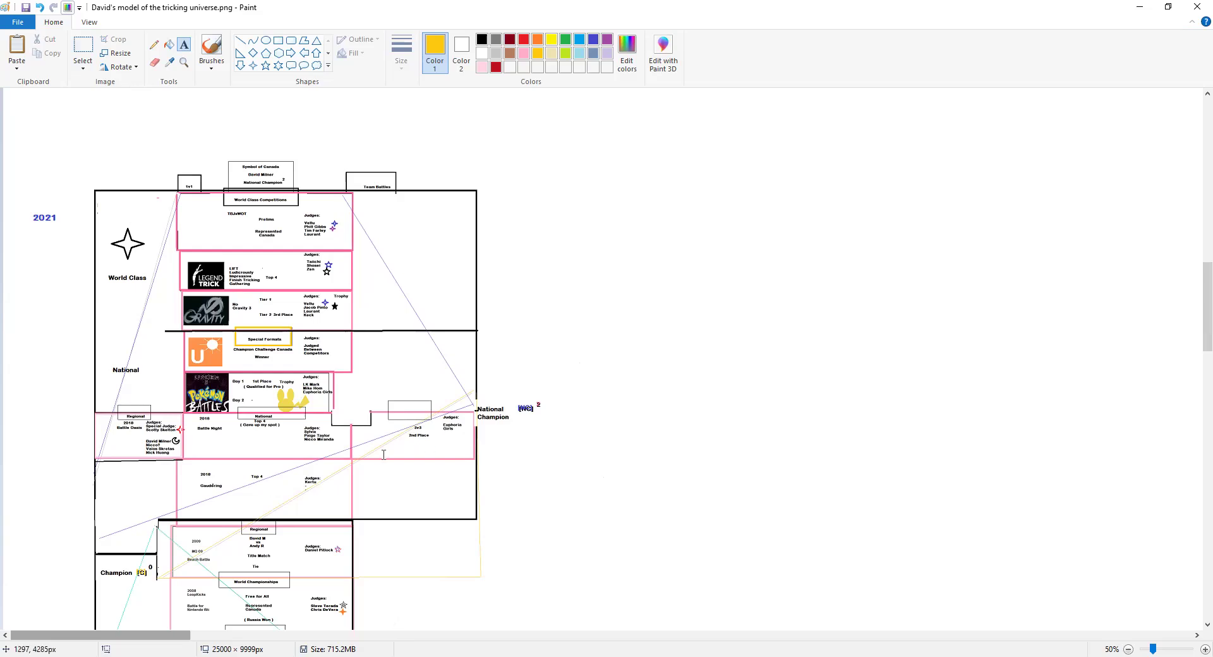
scroll(362, 458, down, 3)
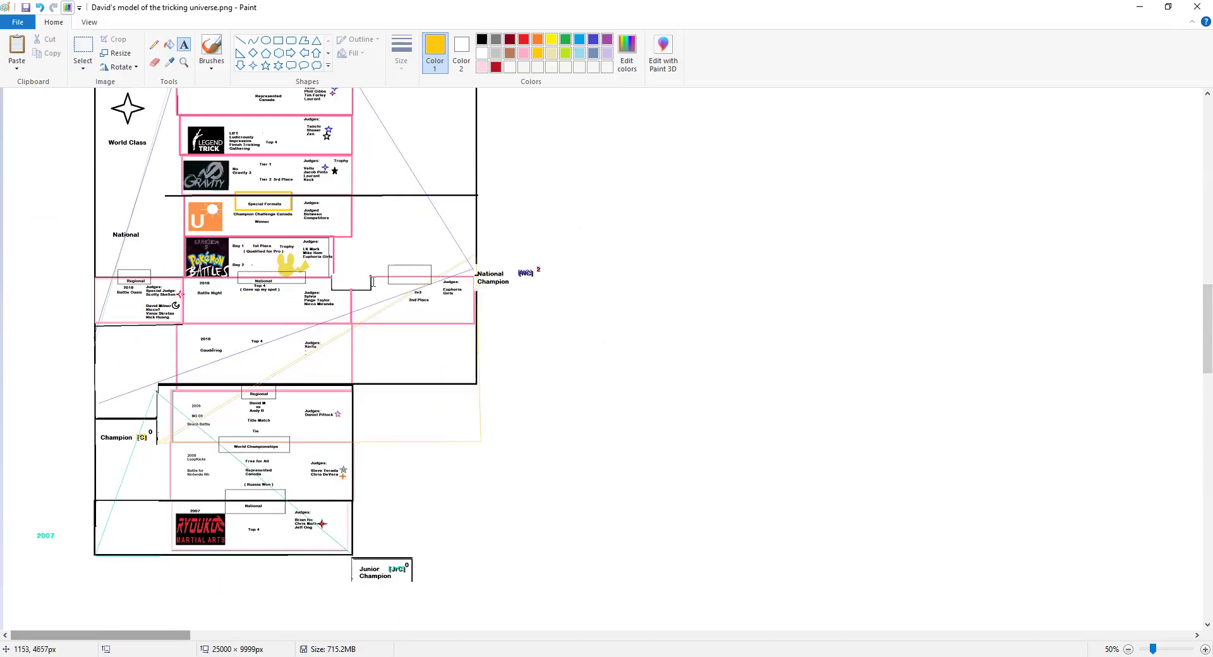
Try to move the 3v3 2nd Place section out to the blank canvas beside the diagram.
click(83, 47)
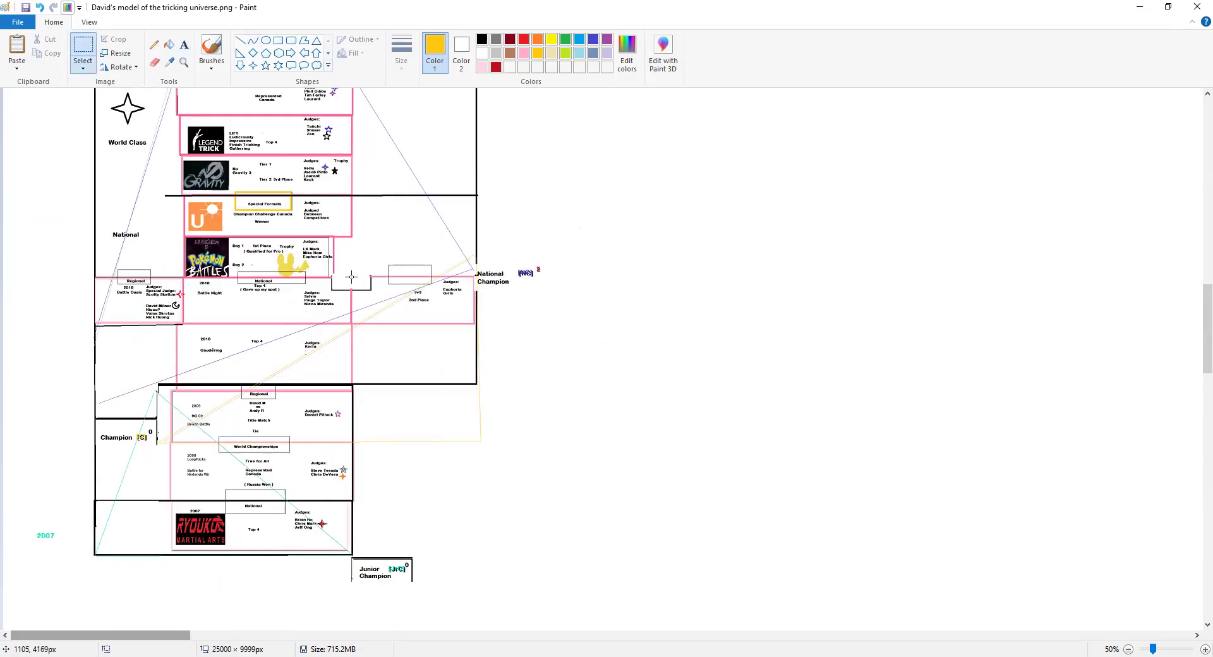
drag(352, 276, 715, 322)
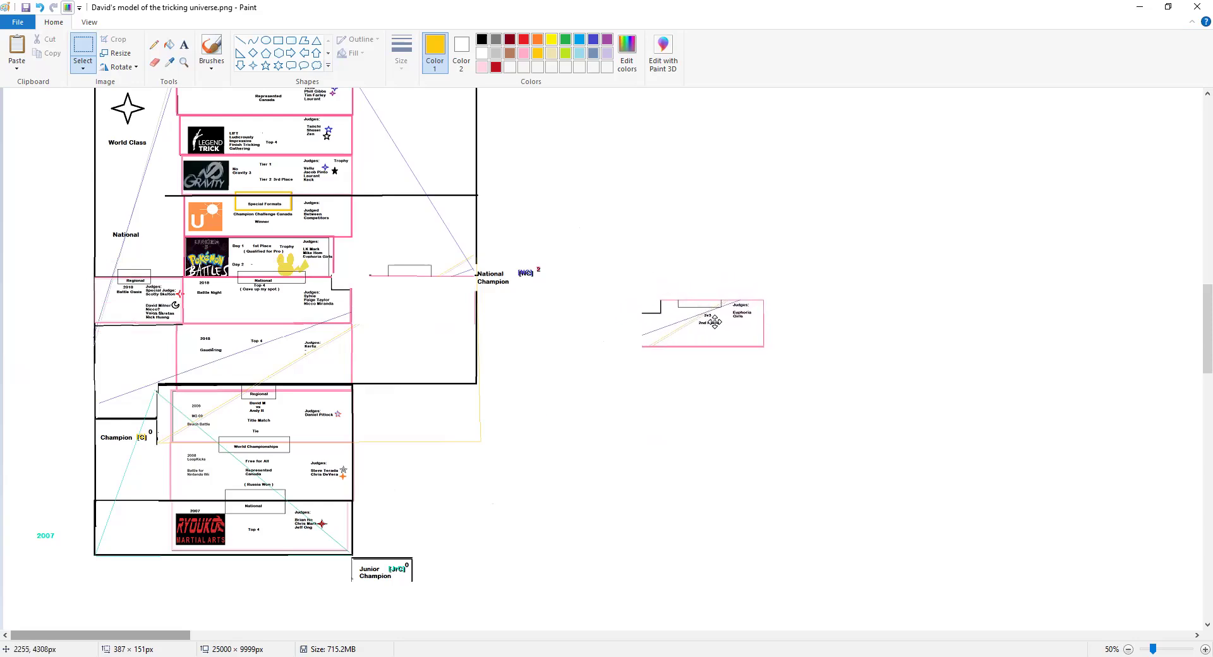
click(709, 263)
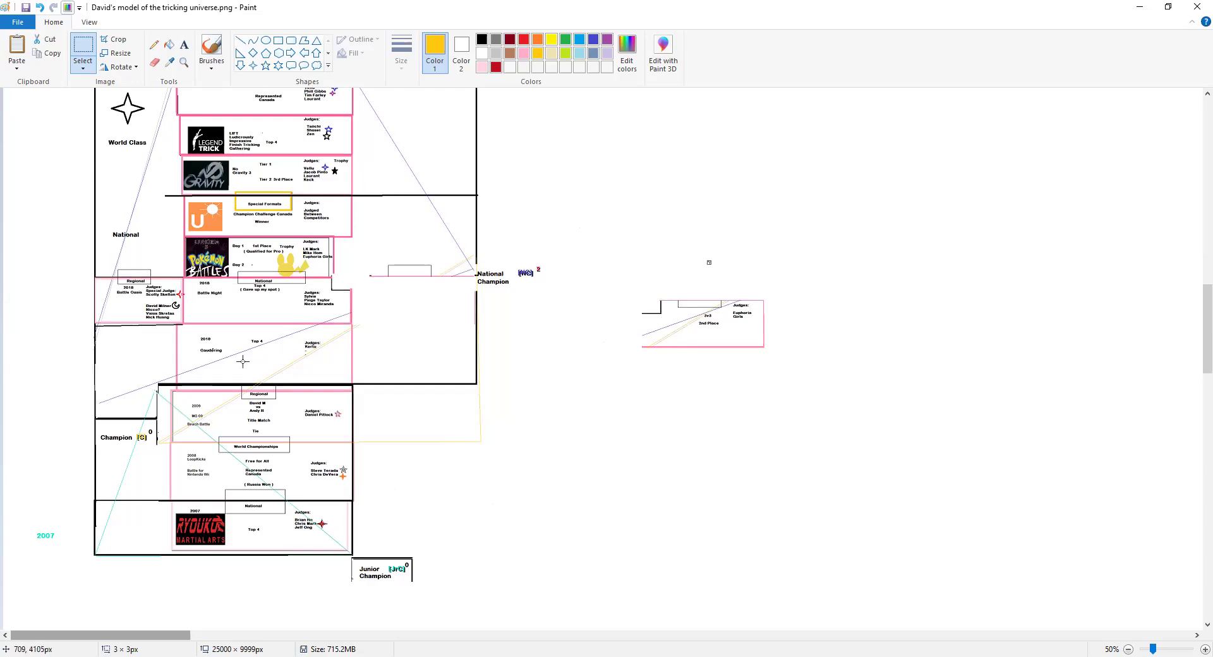
scroll(333, 349, up, 4)
scroll(367, 158, down, 2)
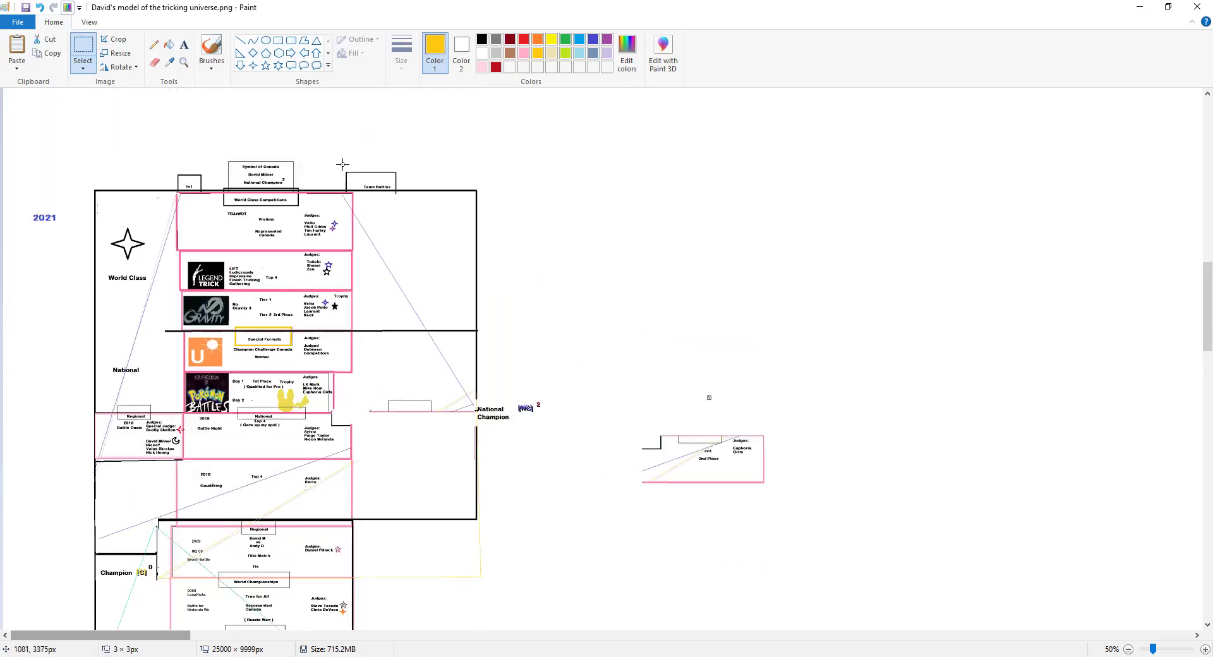
drag(342, 168, 398, 188)
click(528, 157)
key(ctrl+z)
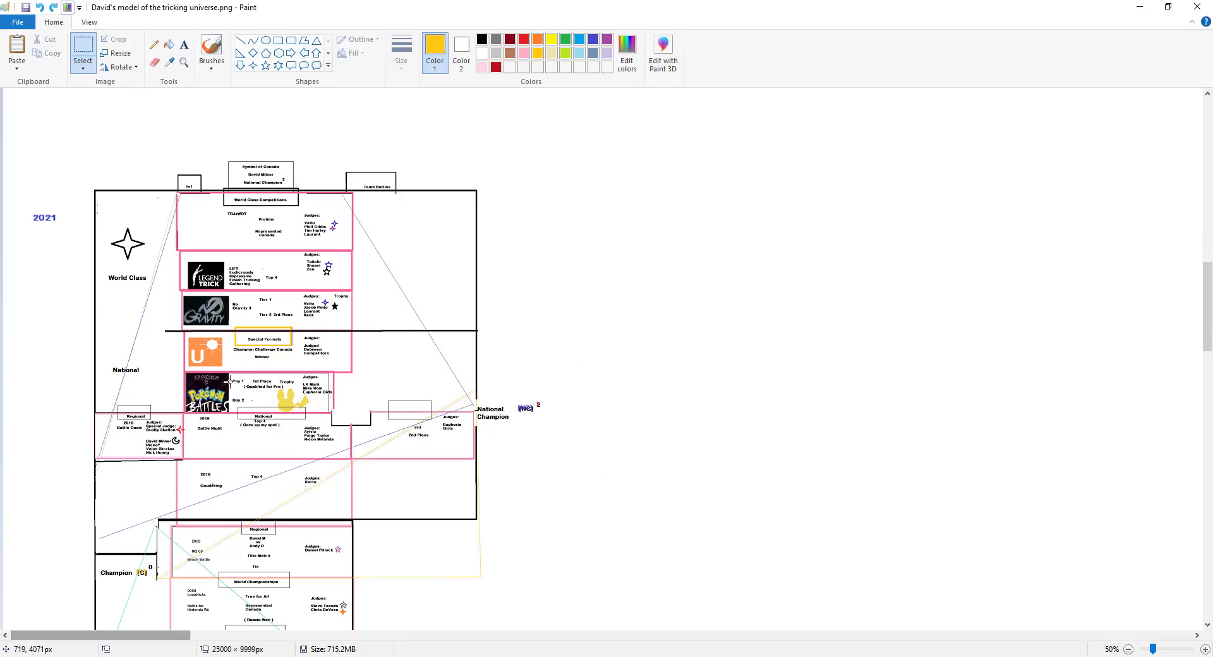
scroll(229, 381, down, 2)
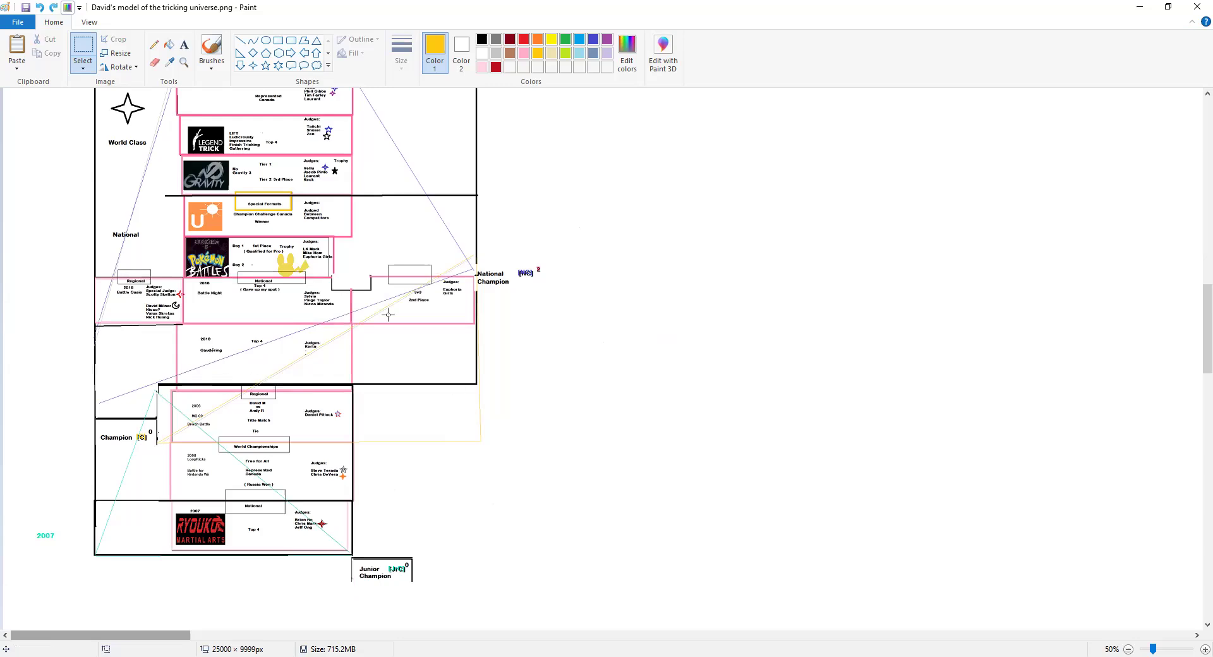
drag(356, 276, 430, 362)
key(ctrl+z)
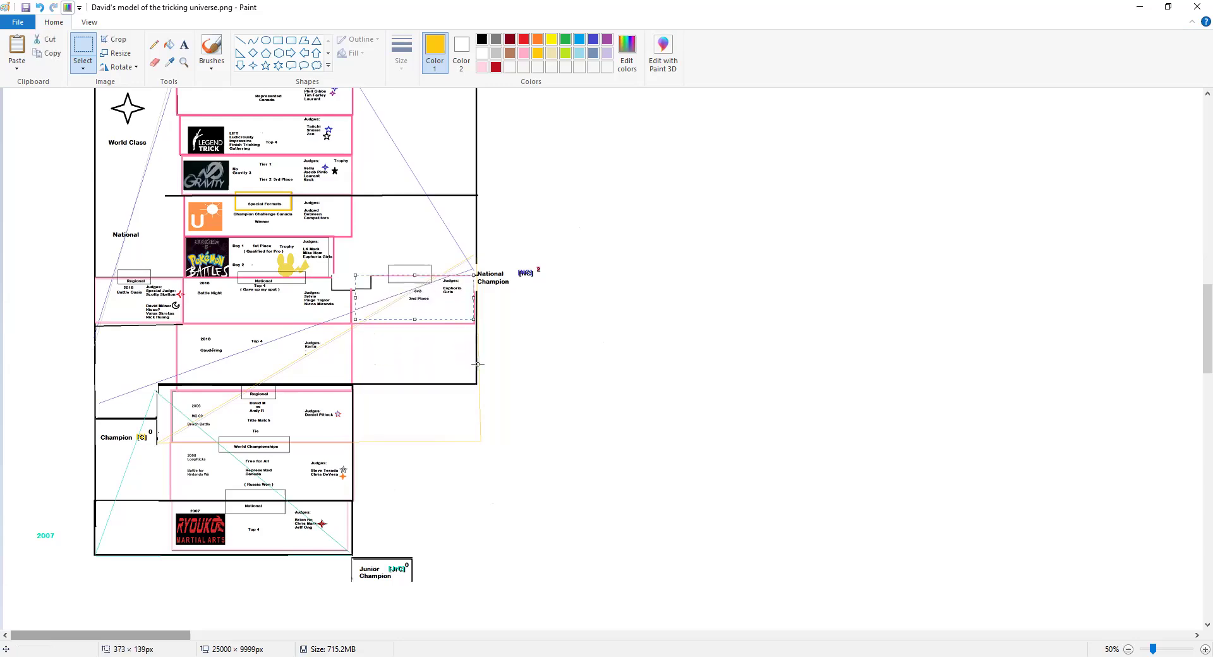
click(522, 383)
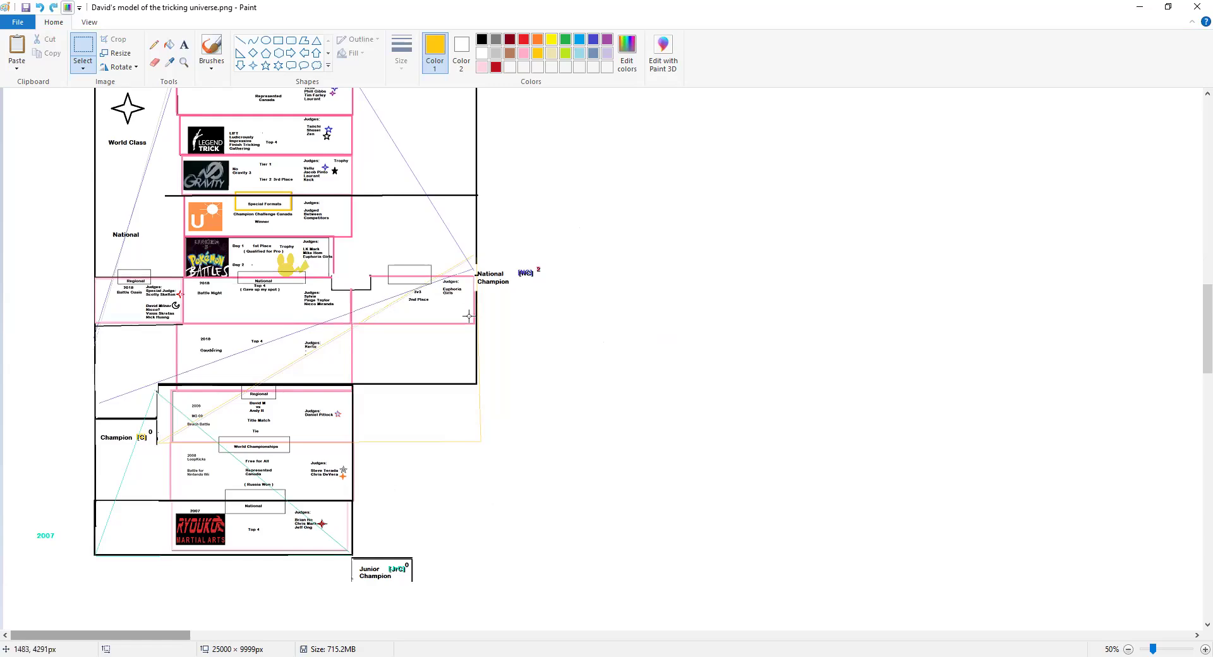
Select the 3v3 2nd Place text and its judges with a free-form selection and move them into the empty area directly below.
click(89, 73)
click(108, 111)
mouse_move(434, 282)
mouse_down()
mouse_move(405, 300)
mouse_move(474, 303)
mouse_move(458, 278)
mouse_move(443, 278)
mouse_move(441, 354)
mouse_move(424, 350)
mouse_move(444, 353)
mouse_move(442, 372)
mouse_move(433, 351)
mouse_move(407, 350)
mouse_move(418, 375)
mouse_up()
click(603, 374)
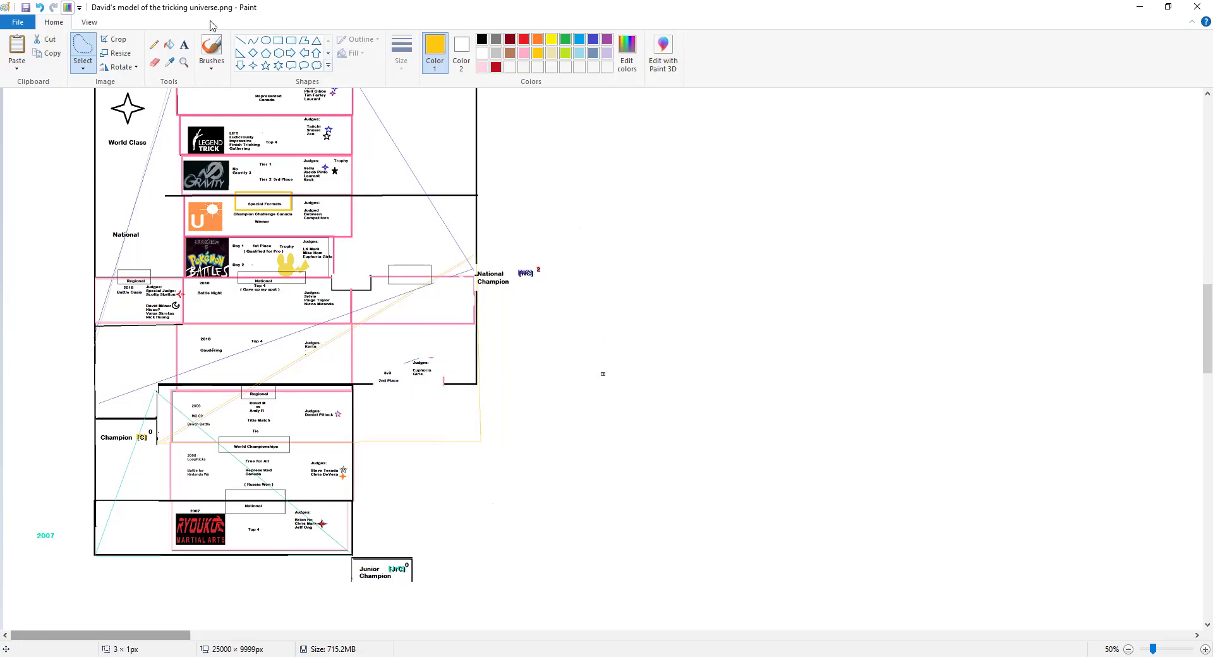
Draw a black rectangle of about 393 × 163 px around the moved 3v3 2nd Place text.
click(278, 40)
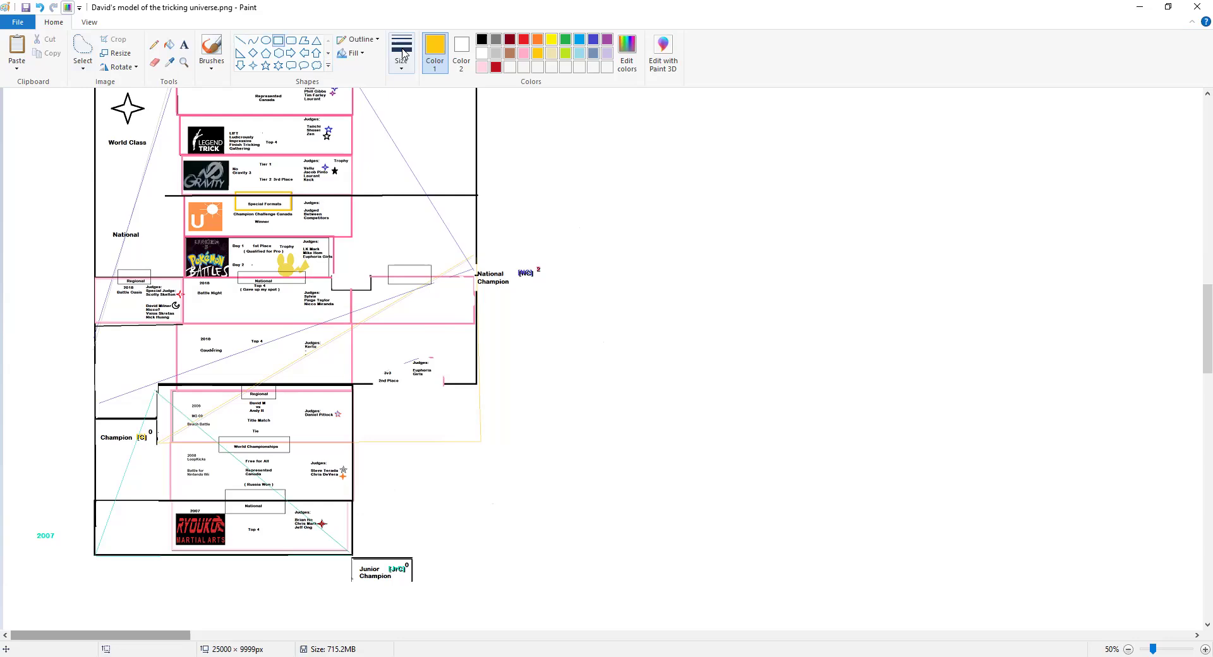
drag(354, 333, 476, 384)
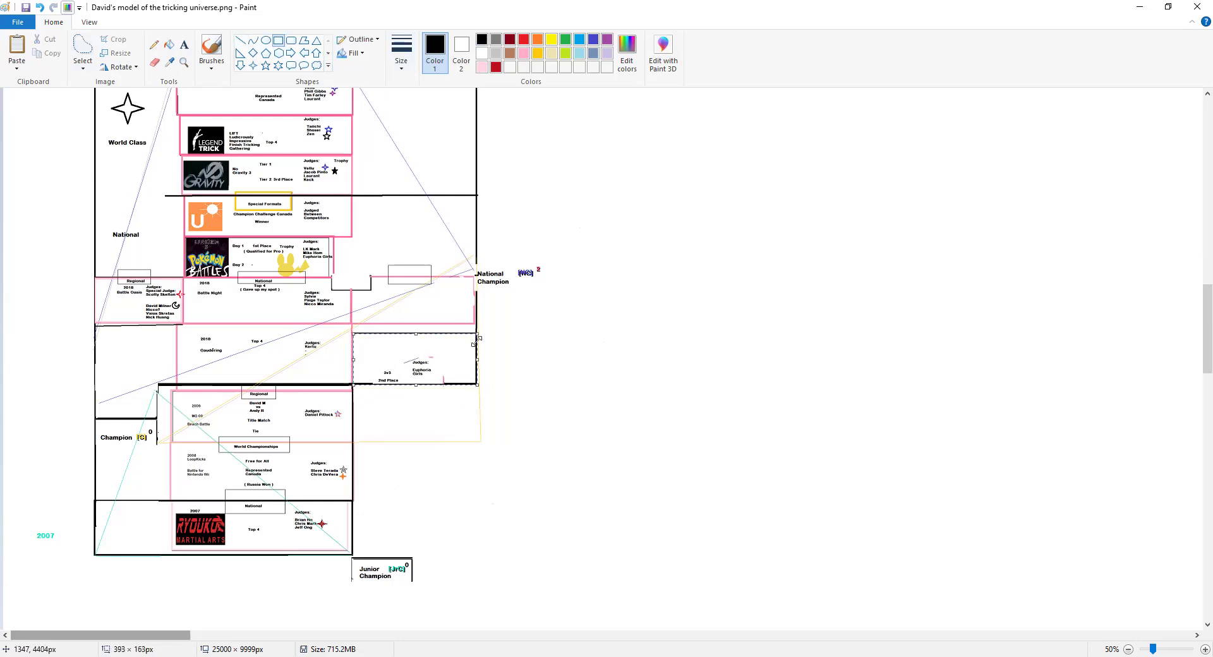
click(600, 335)
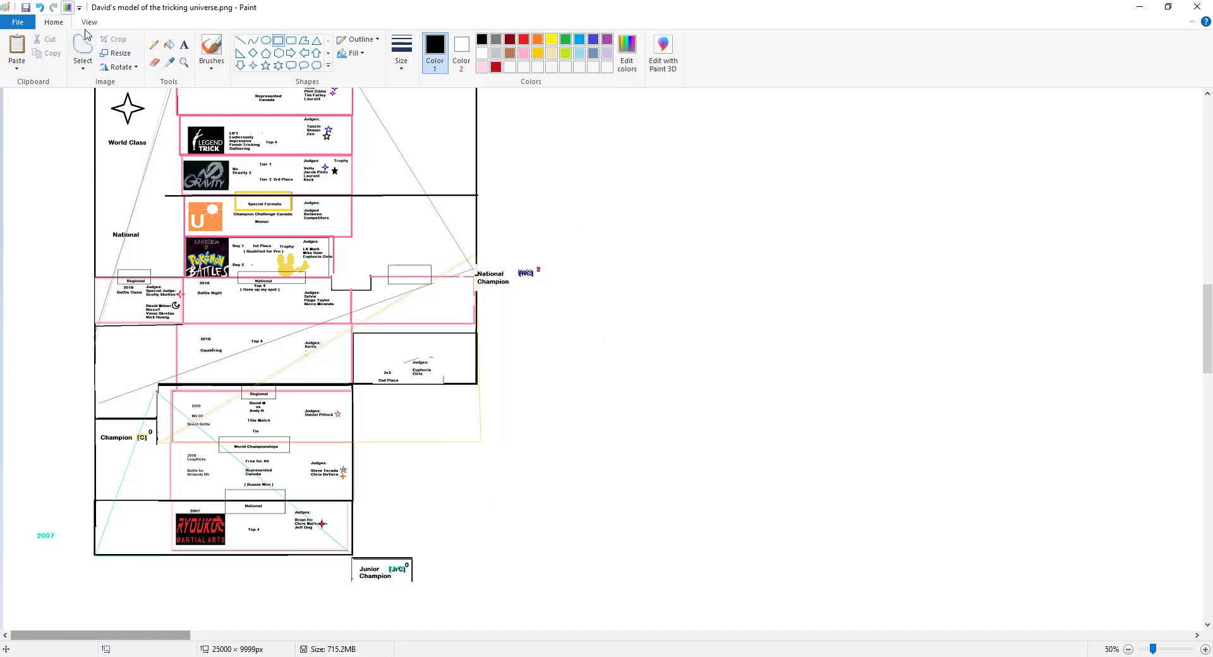
Delete the emptied pink-framed area above the new 3v3 box using a rectangular selection.
click(88, 72)
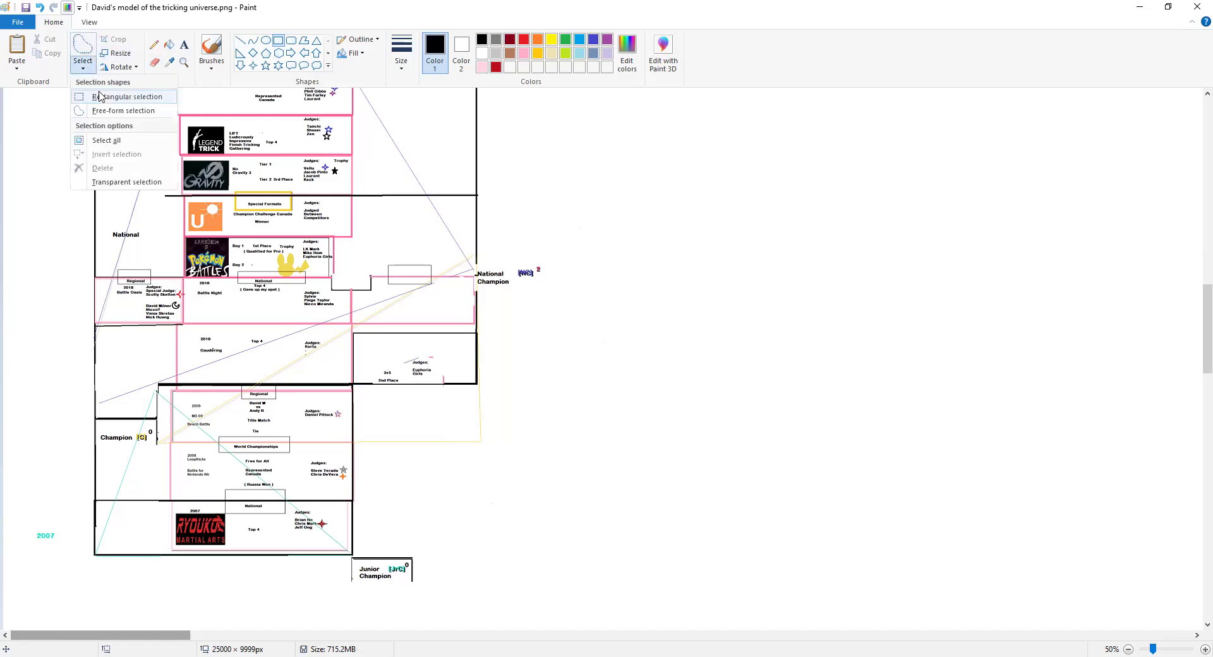
click(99, 96)
drag(354, 268, 475, 326)
key(Delete)
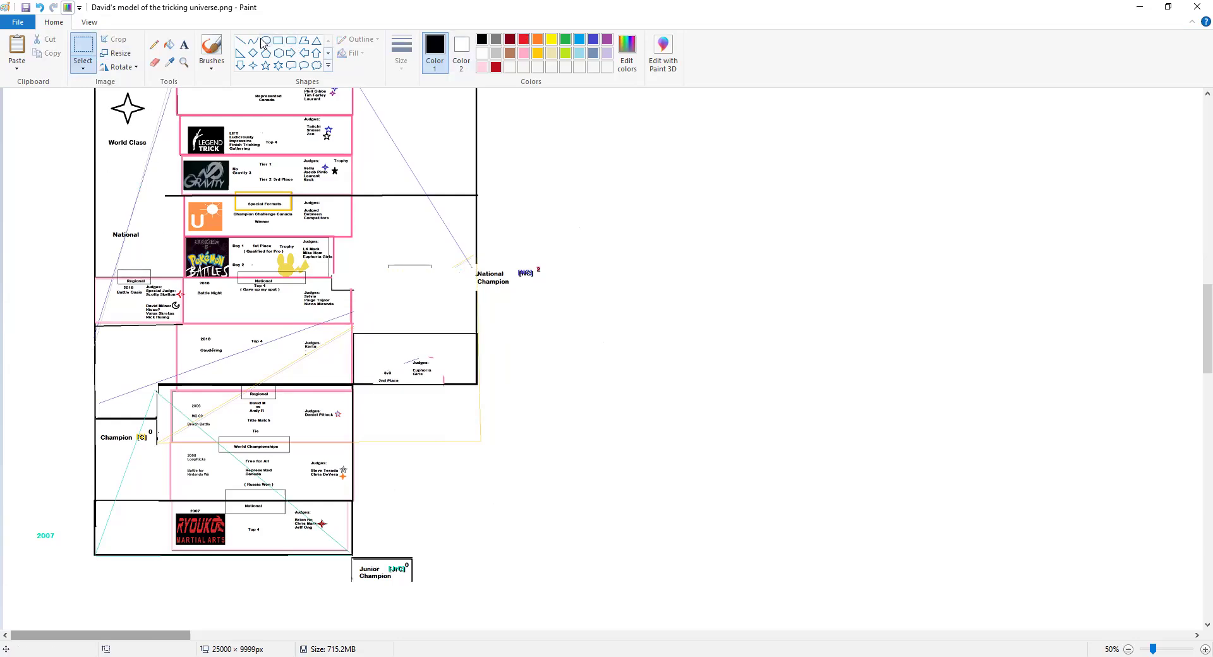
Redraw the gold triangle's diagonal with straight lines from the National Champion label down to the Champion label.
click(240, 40)
click(538, 53)
drag(475, 258, 159, 438)
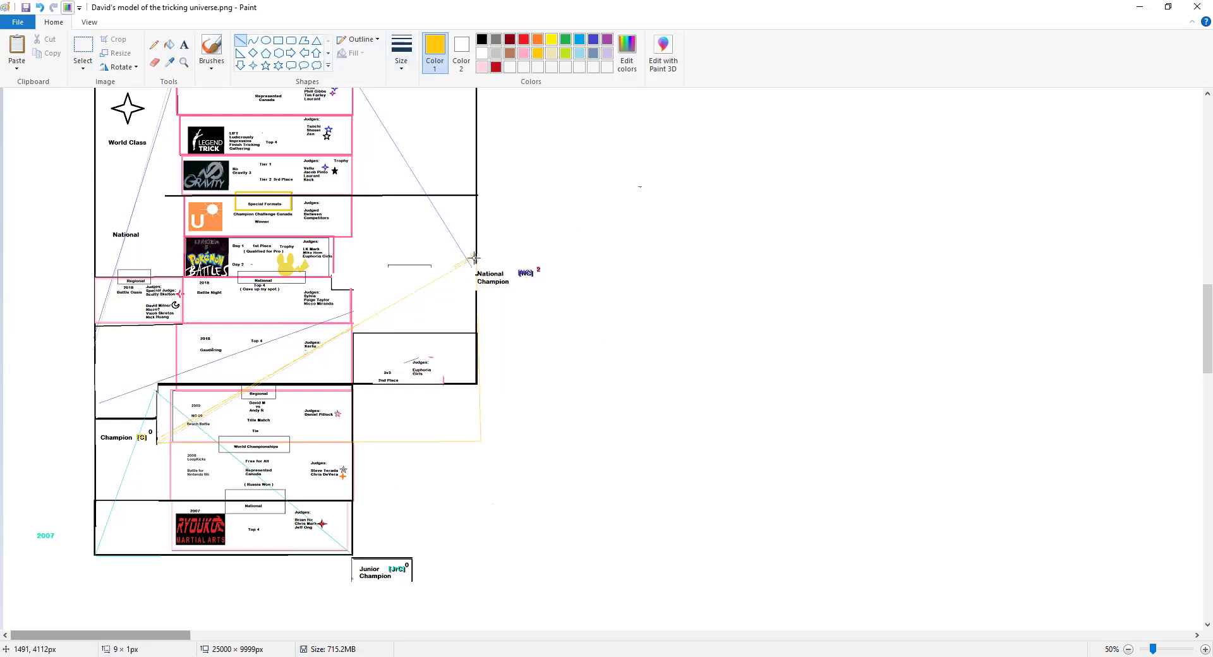
mouse_move(475, 259)
mouse_down()
mouse_move(481, 437)
mouse_move(156, 441)
mouse_up()
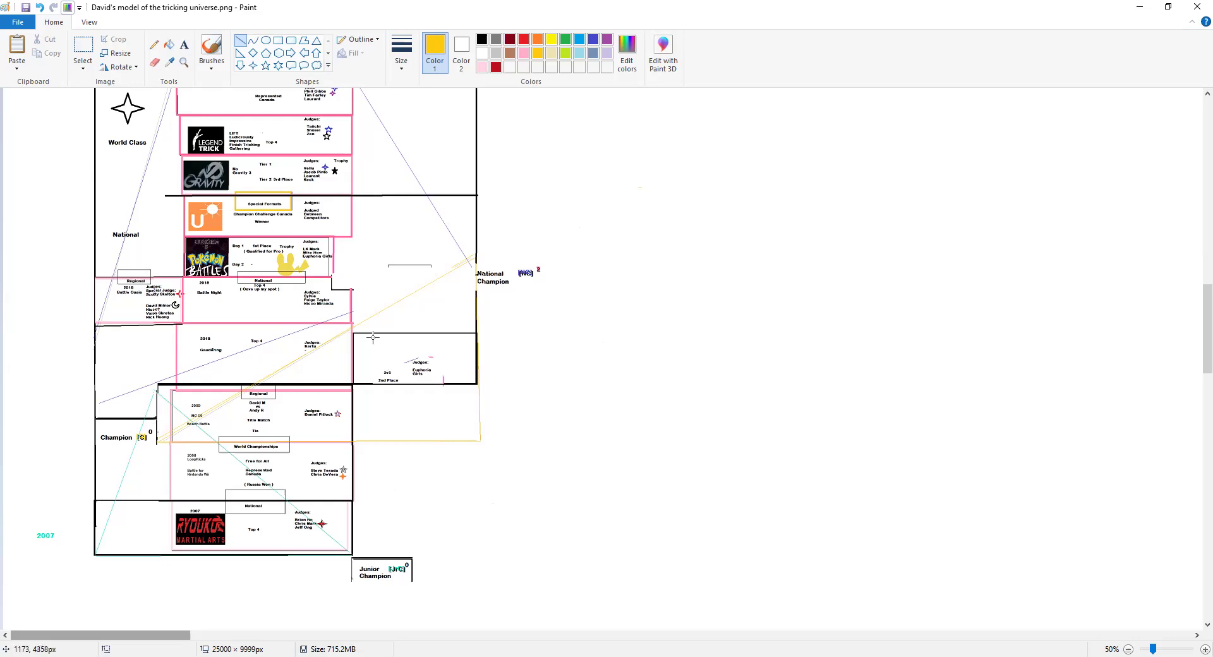
Add a gold "2016" label outside the diagram beside the 3v3 box and enlarge it.
click(183, 44)
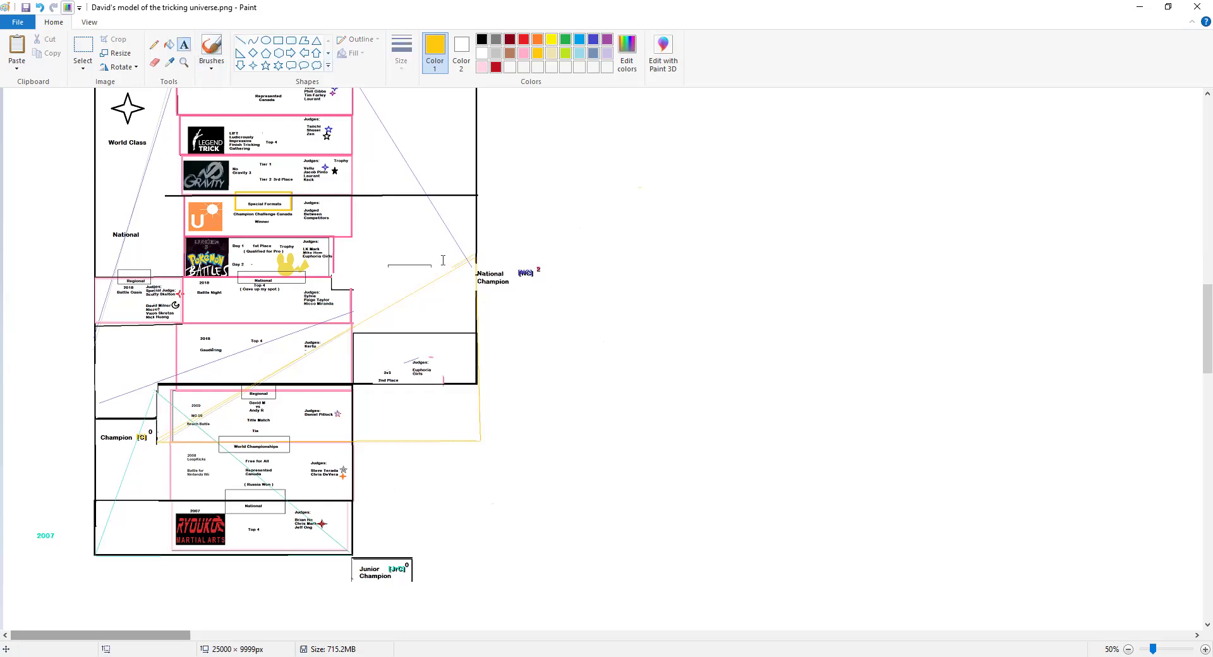
click(490, 332)
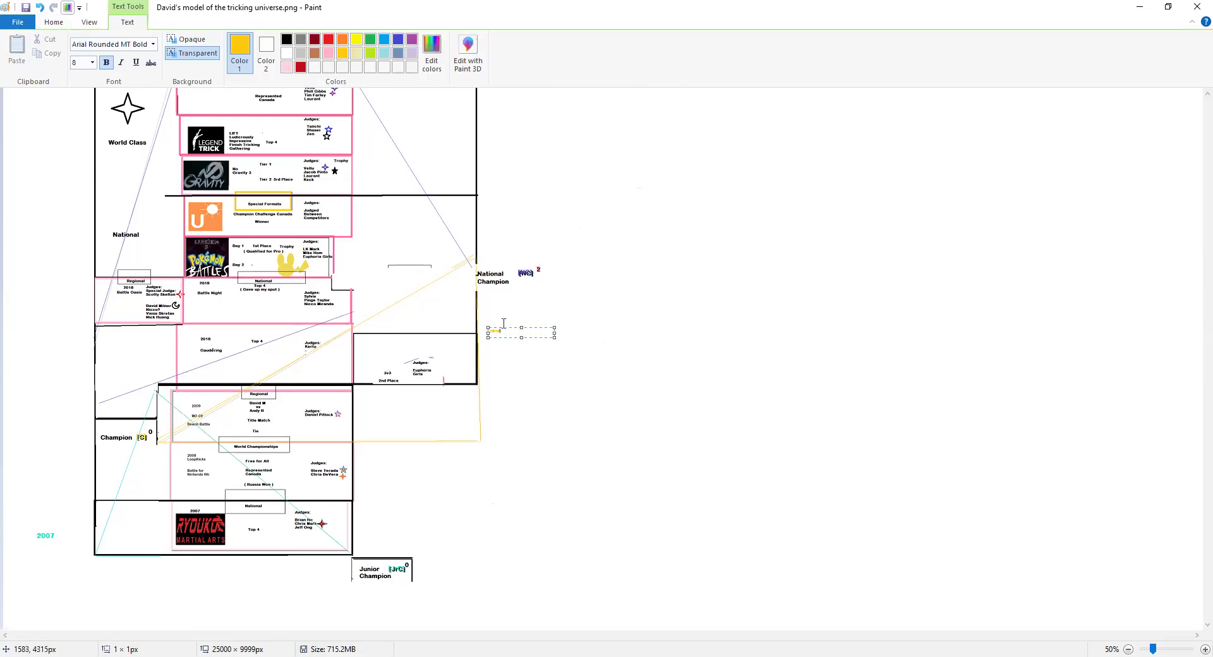
drag(499, 330, 499, 347)
click(569, 405)
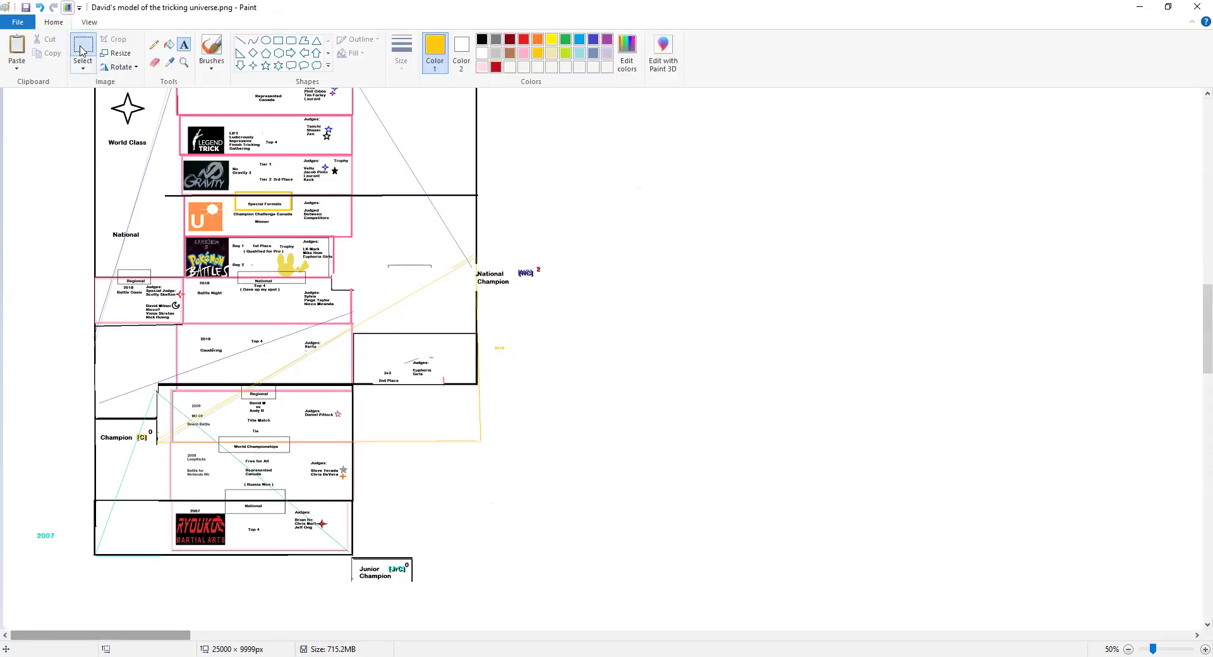
click(81, 51)
drag(490, 339, 542, 376)
click(566, 340)
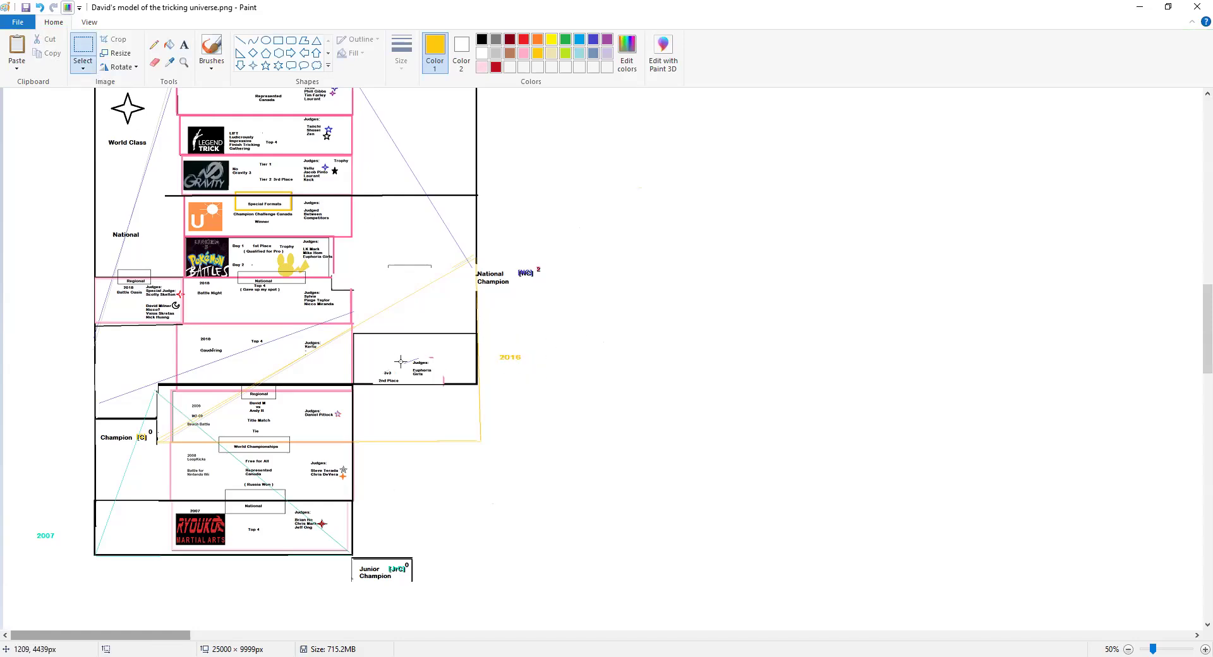
Redraw the indigo triangle's lower diagonal from the National Champion label to the diagram's outer edge above the Champion label.
scroll(384, 359, up, 2)
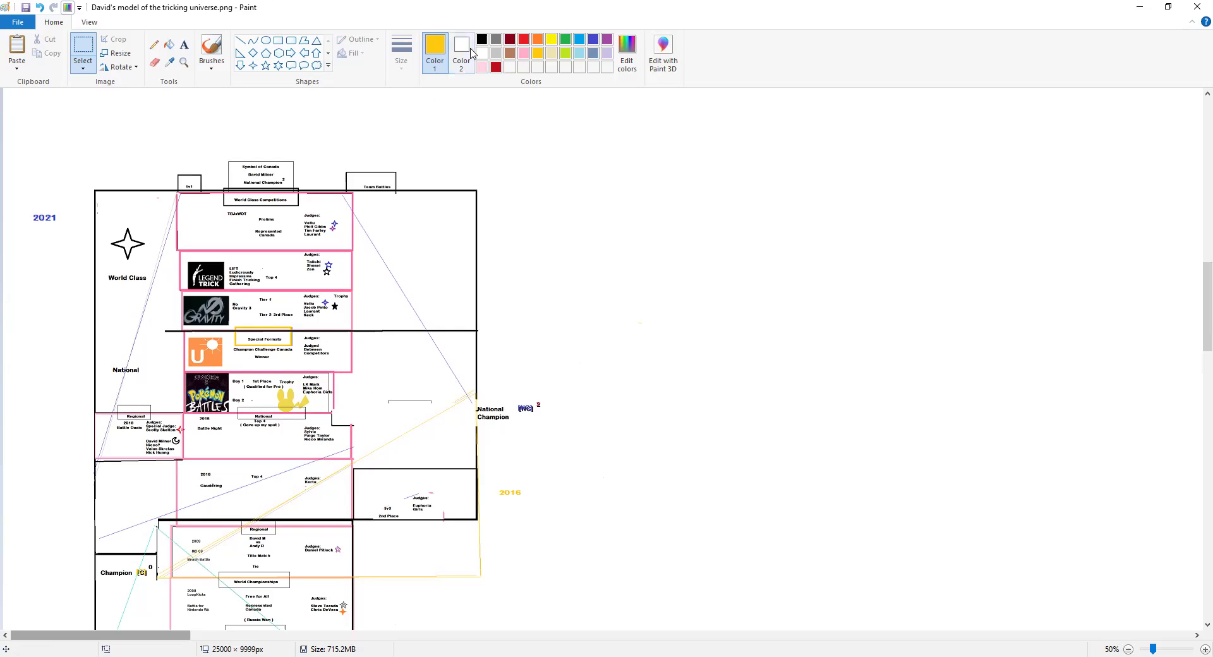
click(594, 40)
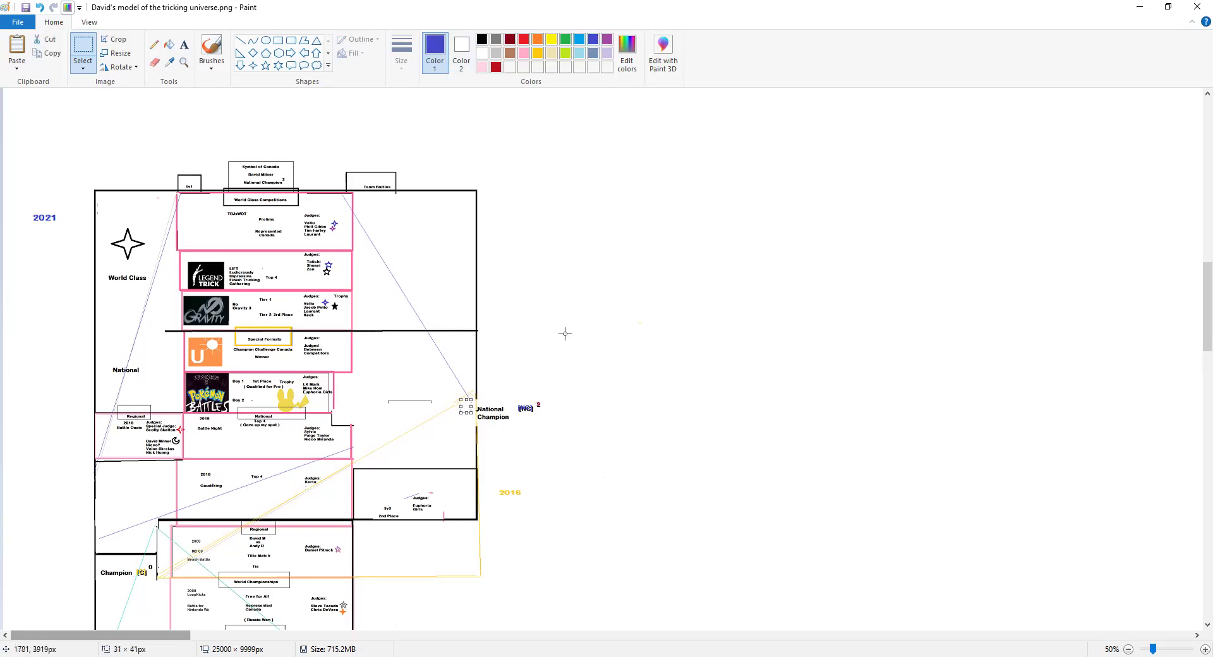
click(240, 40)
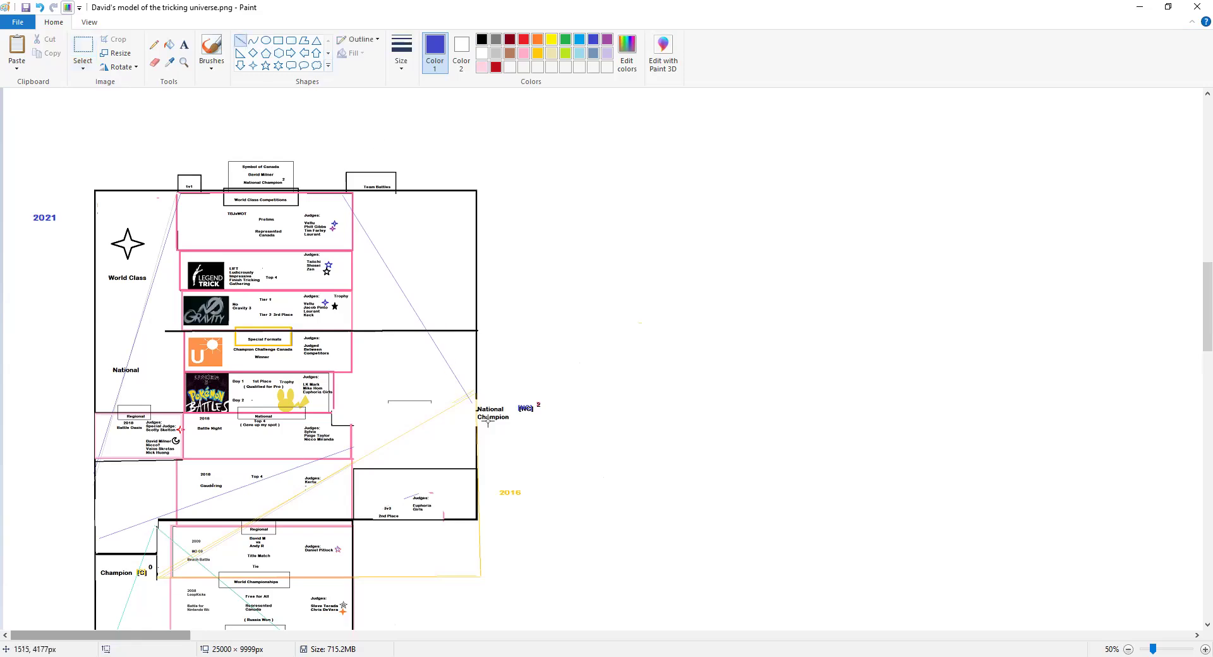
drag(474, 408, 100, 538)
click(573, 422)
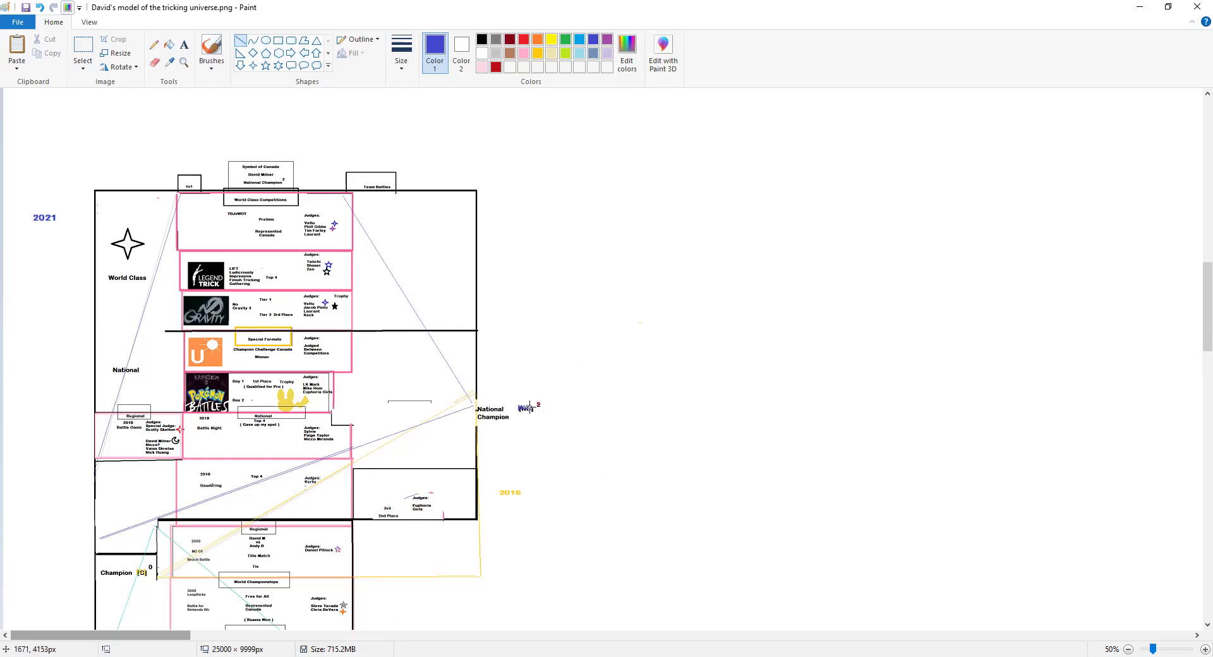
scroll(583, 403, down, 3)
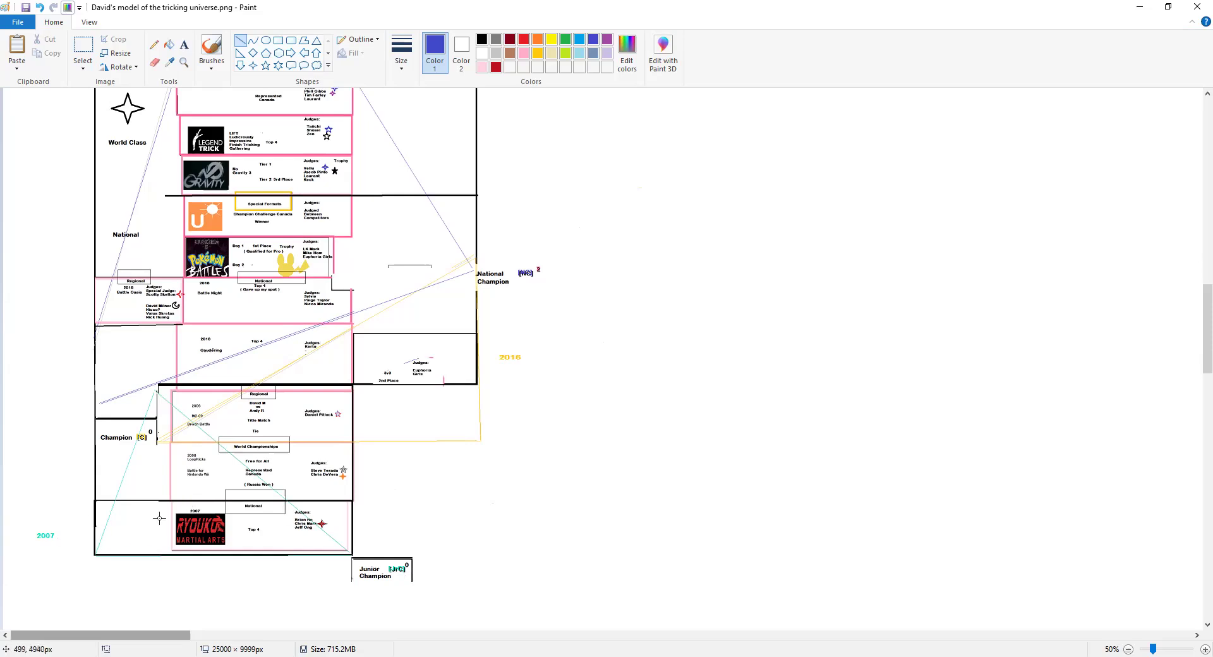
scroll(304, 550, up, 3)
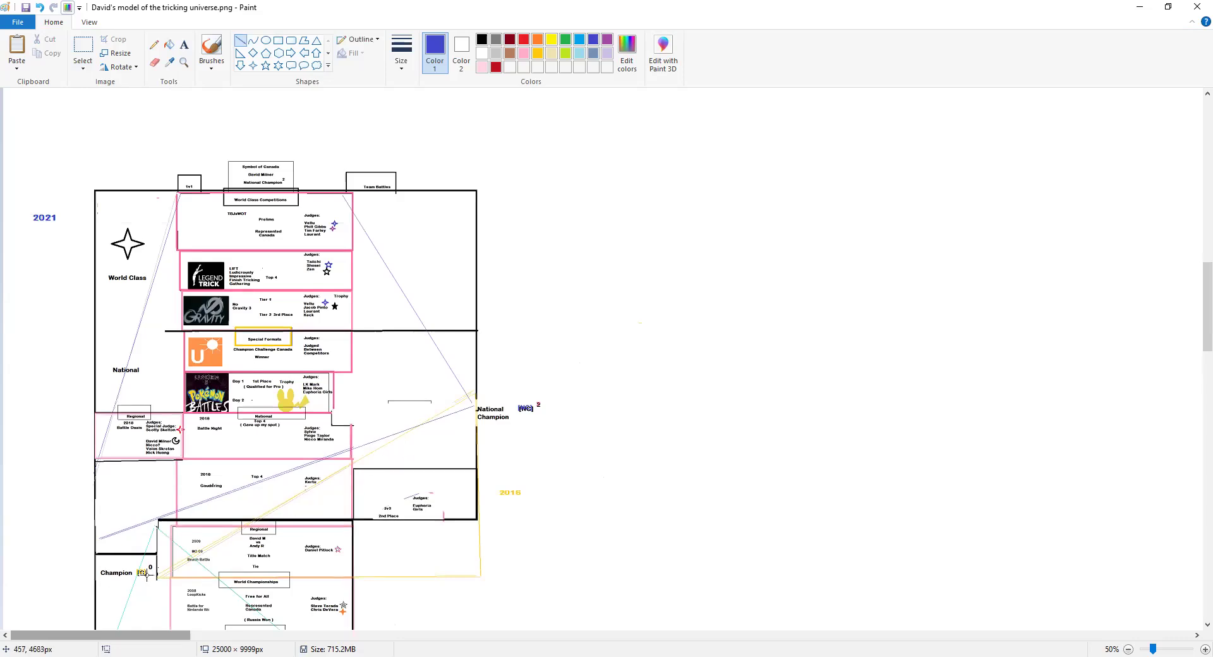
scroll(151, 563, down, 3)
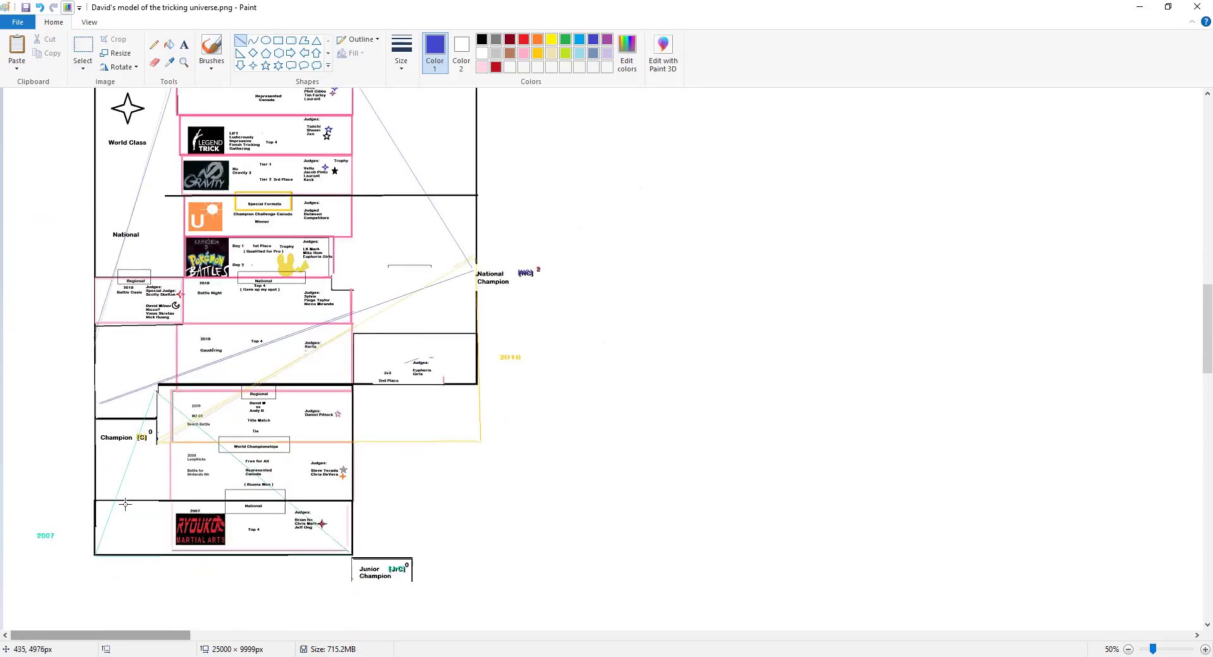
scroll(136, 491, up, 3)
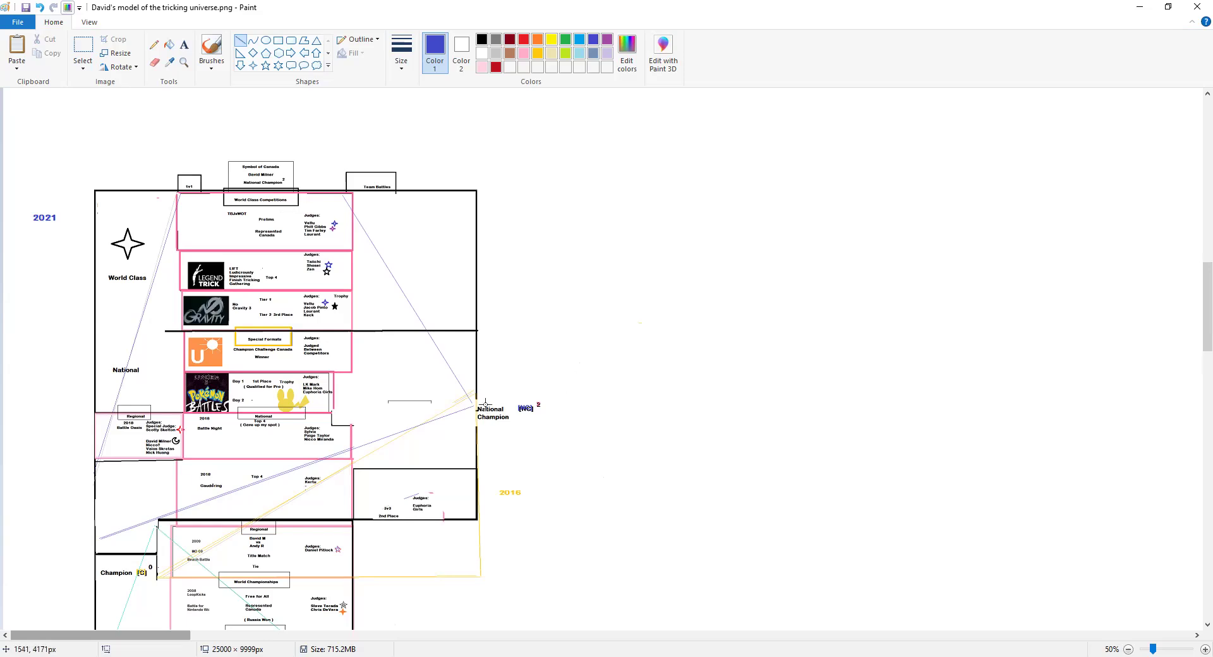
scroll(63, 224, down, 3)
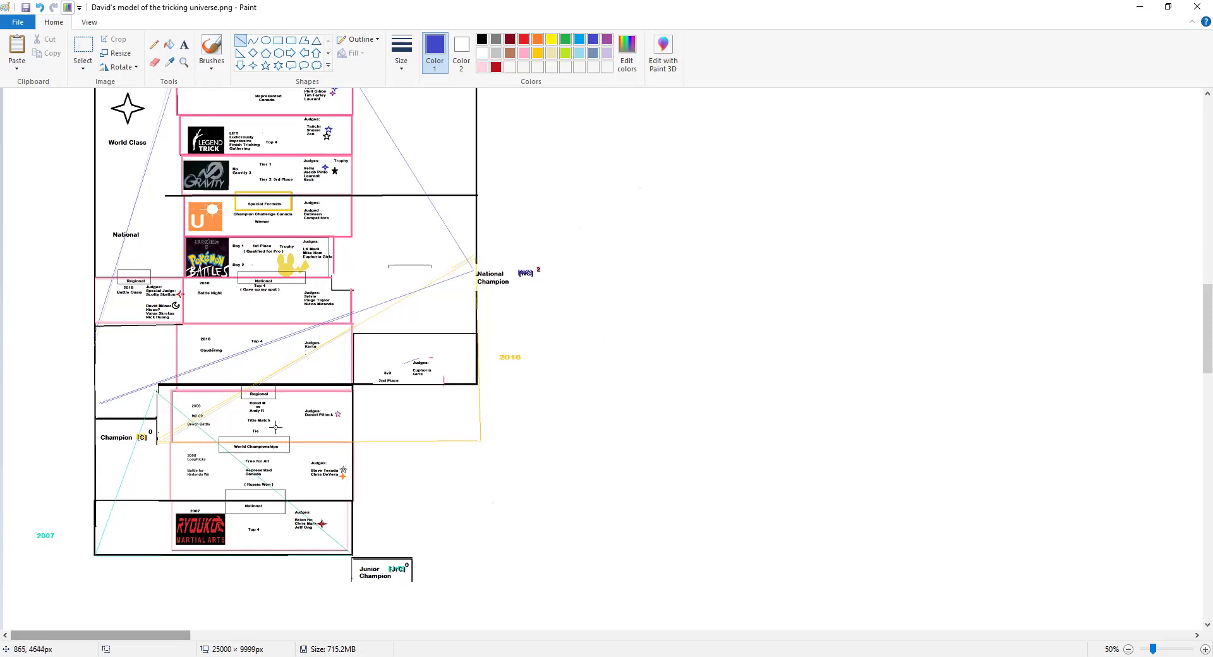
scroll(314, 436, up, 3)
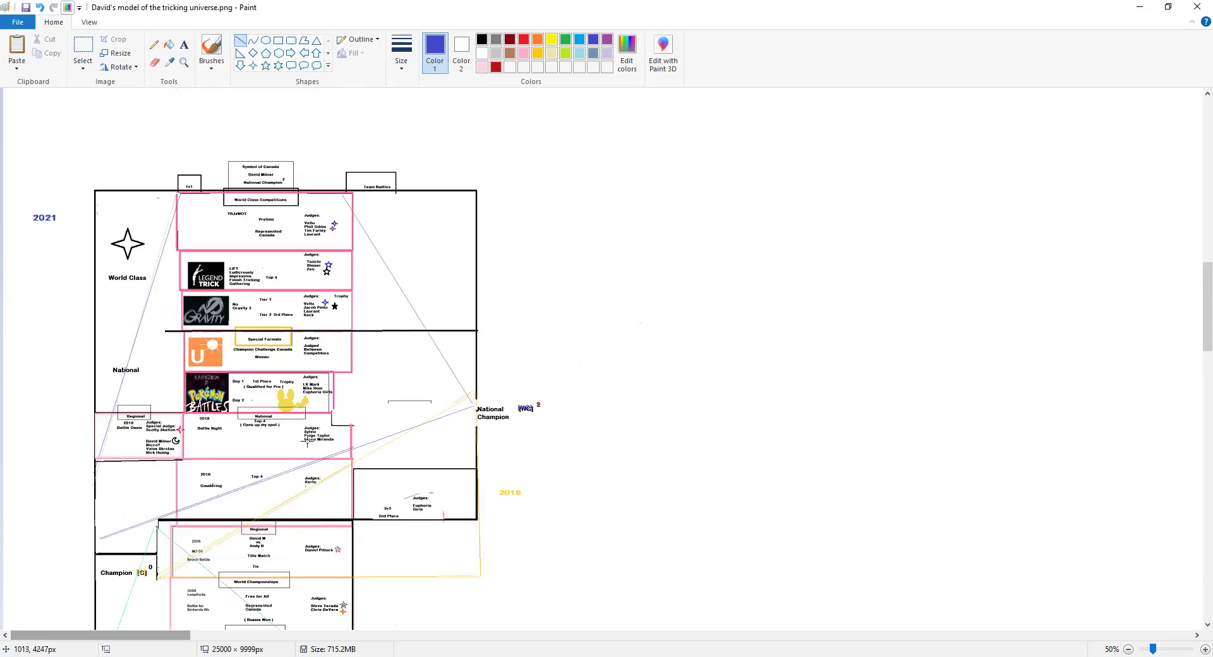
Add a black "National" label above Top 4 in the event below Battle Night and draw a box around it.
click(183, 44)
click(250, 462)
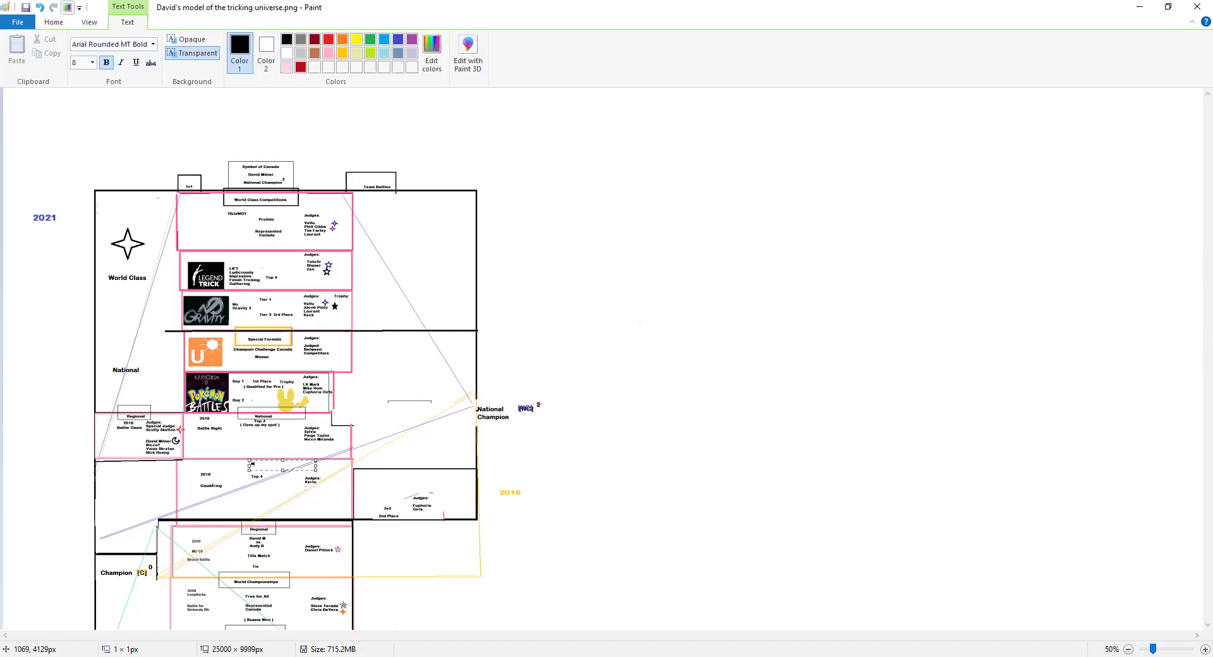
click(531, 350)
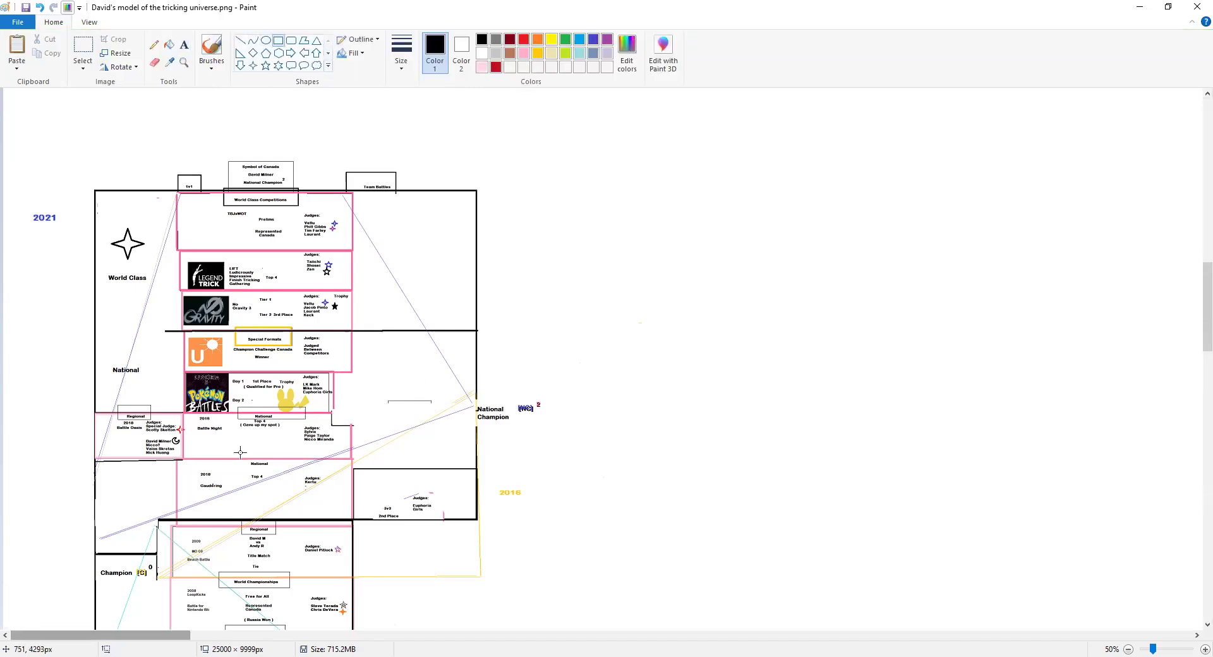
drag(242, 453, 277, 471)
Add the word "Pseudo" above the National labels of Battle Night and the event below it.
click(184, 44)
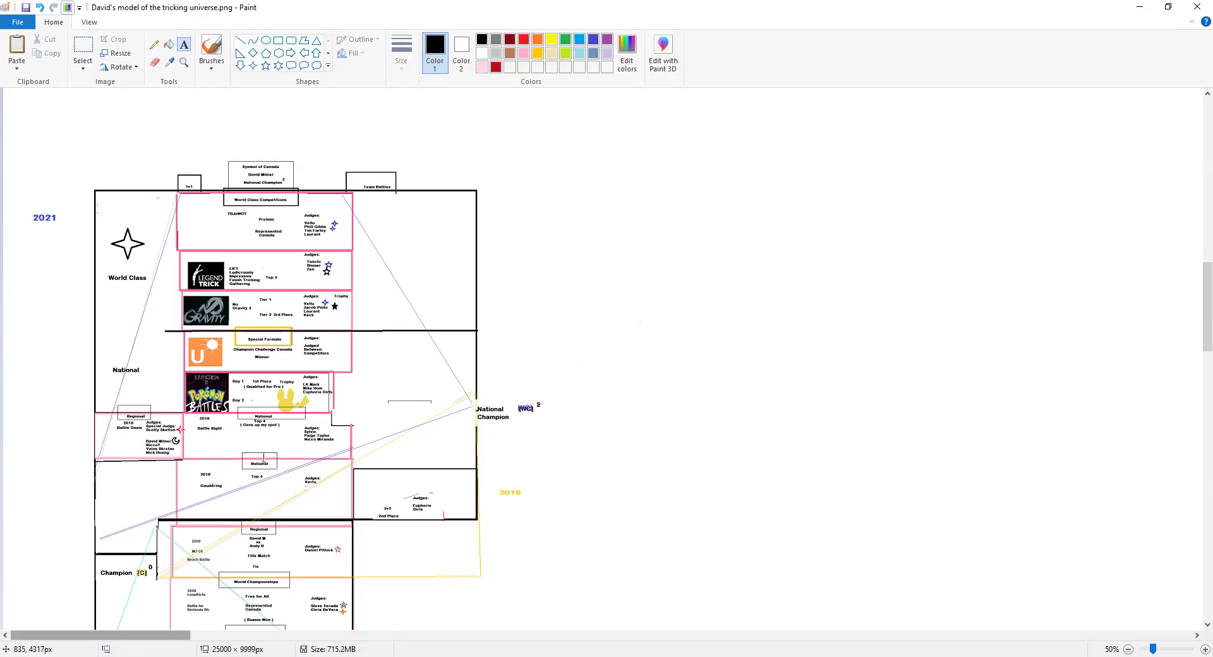
click(251, 454)
text(Pasada)
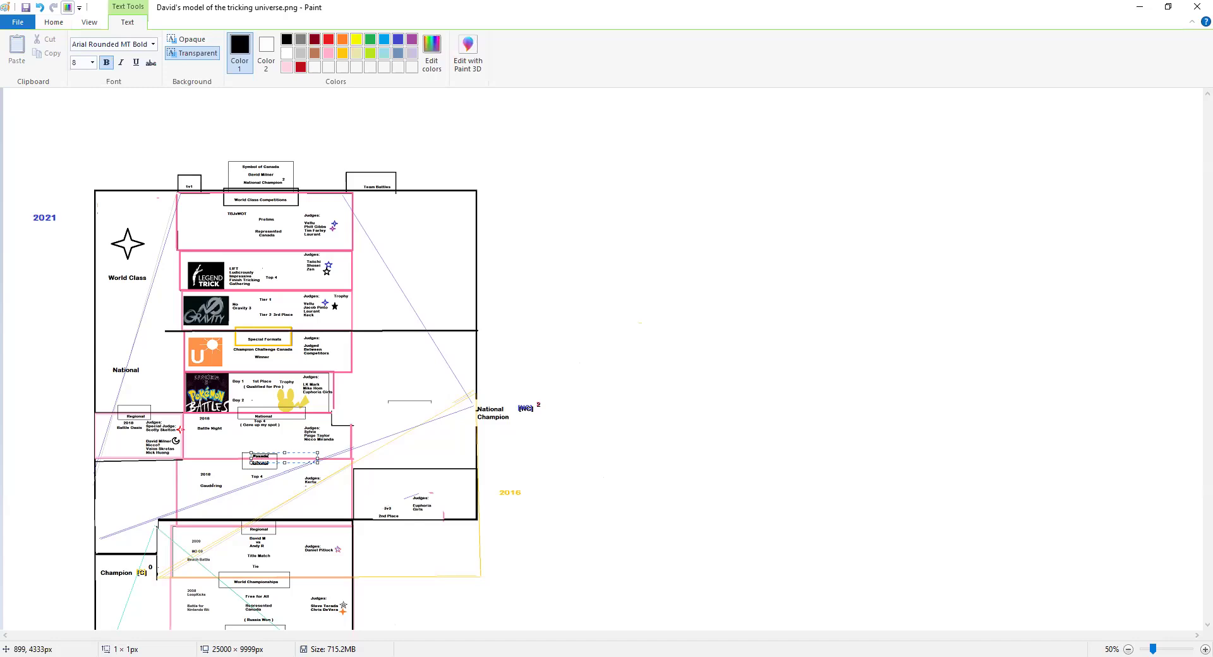
click(251, 404)
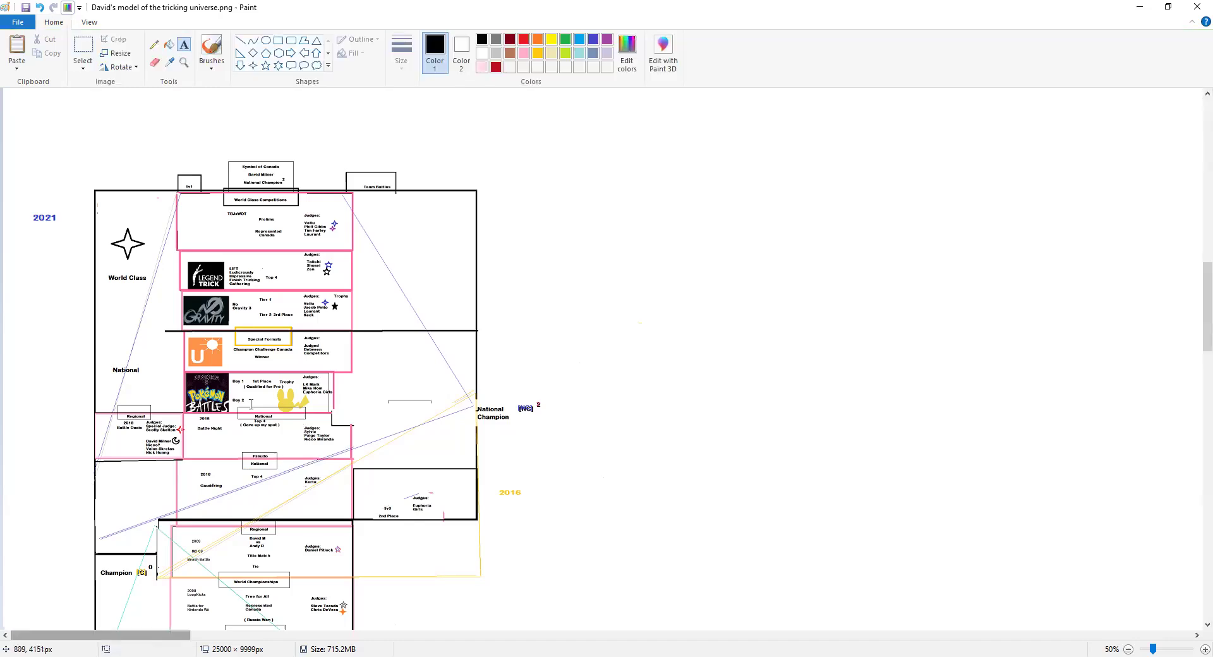
click(252, 409)
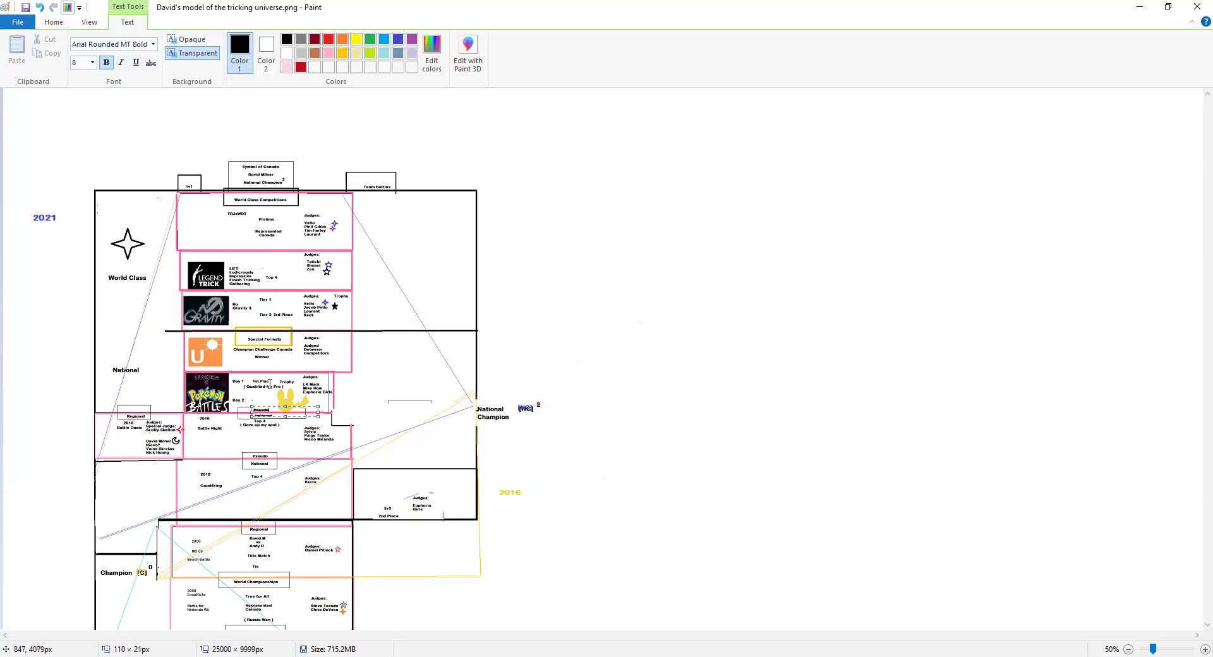
click(270, 381)
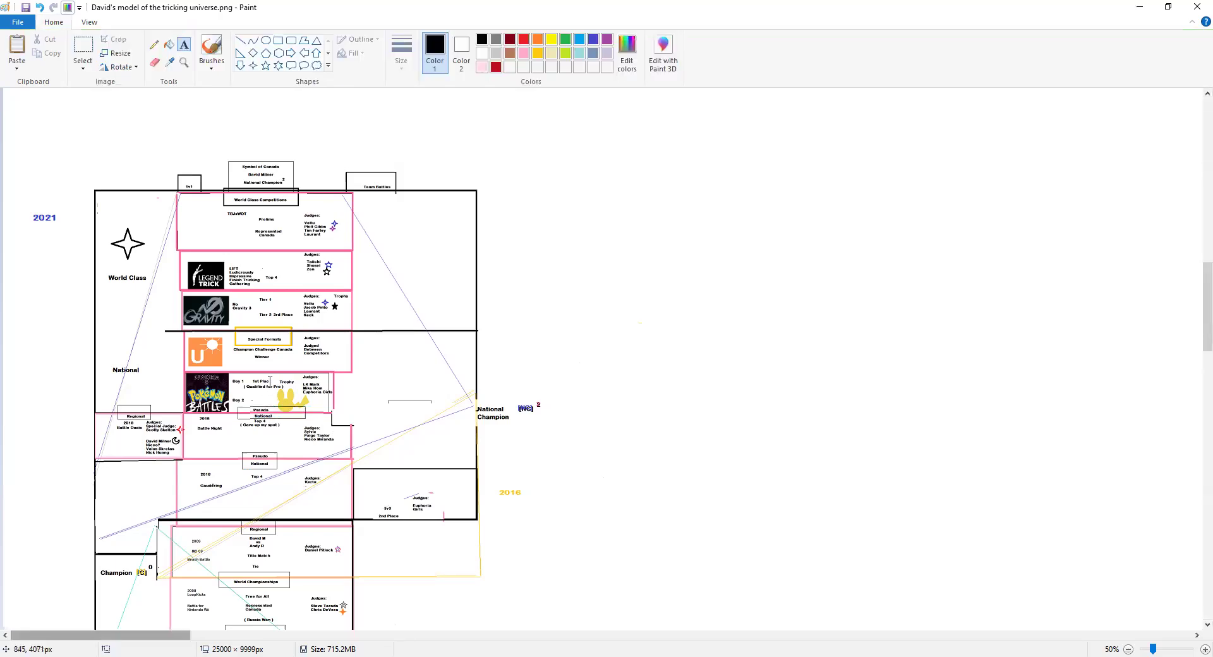
Add "World Class" labels at the head of the Legend Trick and No Gravity sections.
click(253, 253)
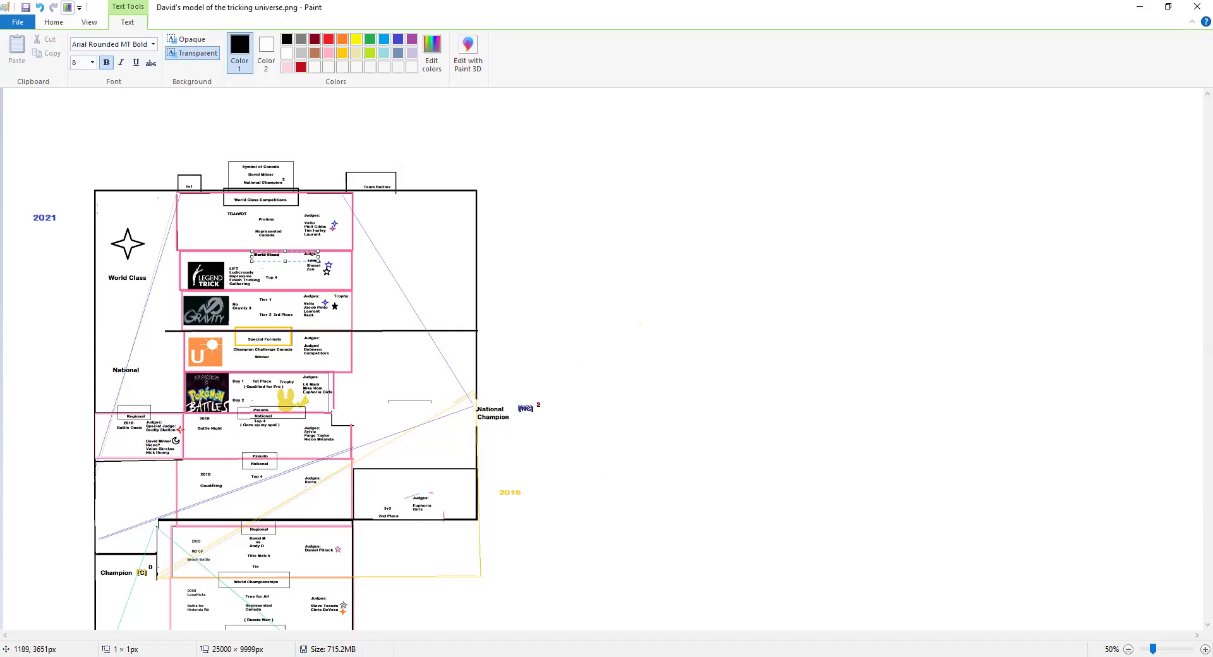
click(261, 297)
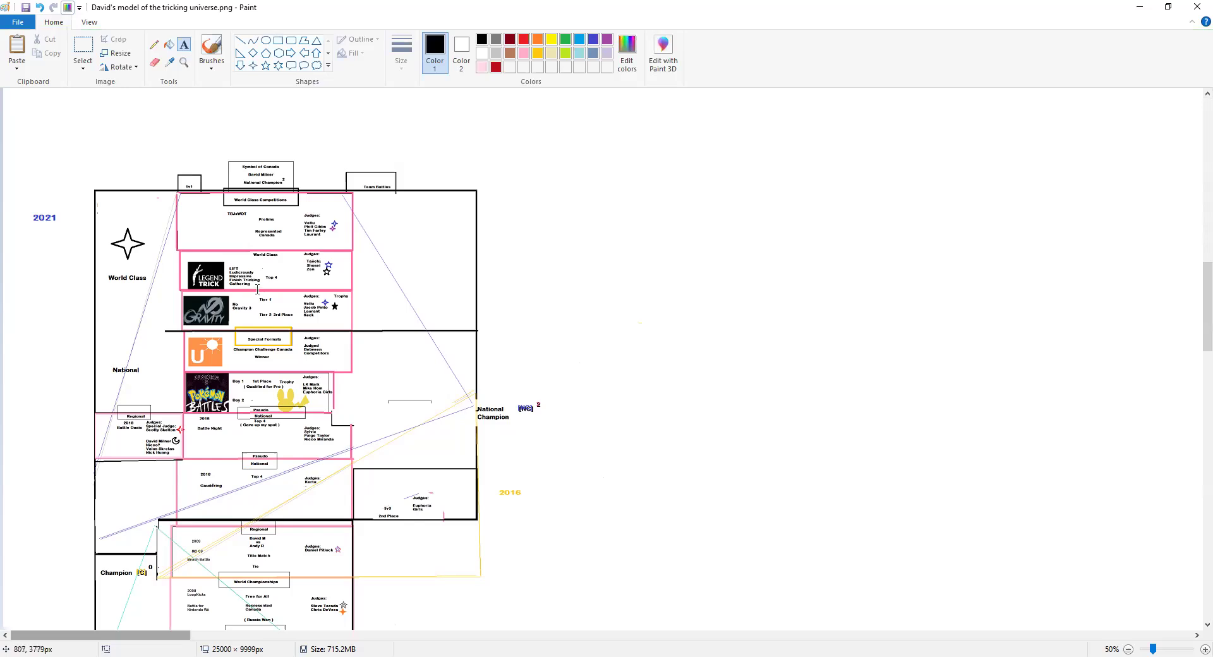
click(257, 291)
text(World Class)
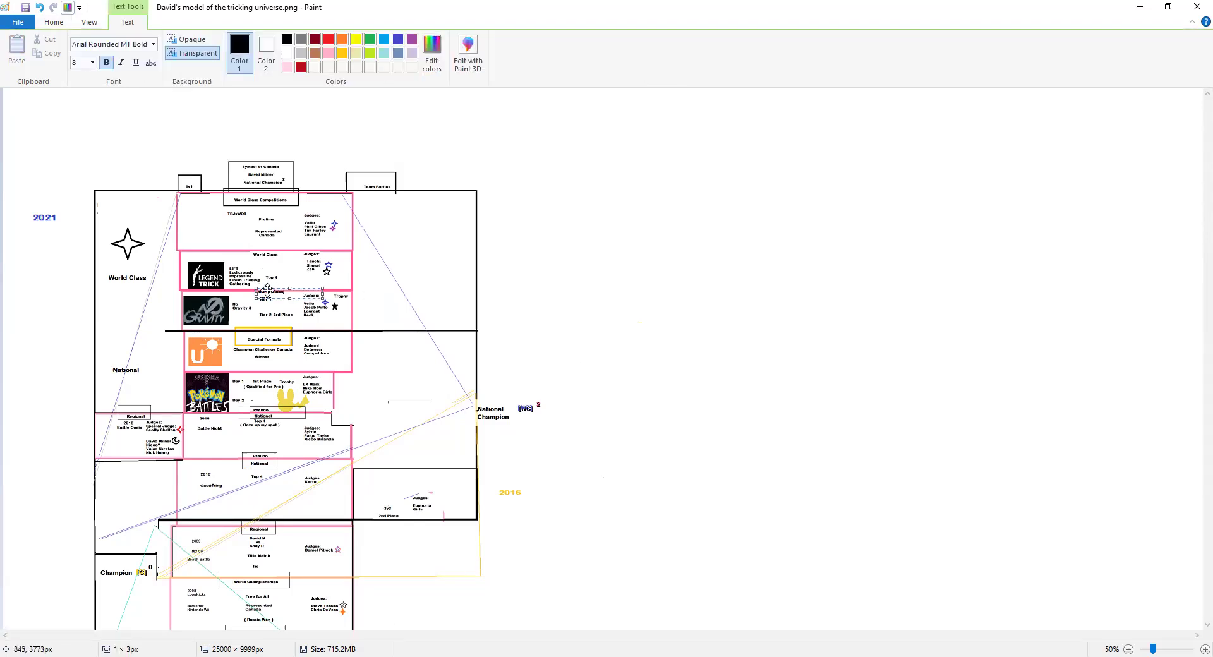
drag(266, 291, 264, 293)
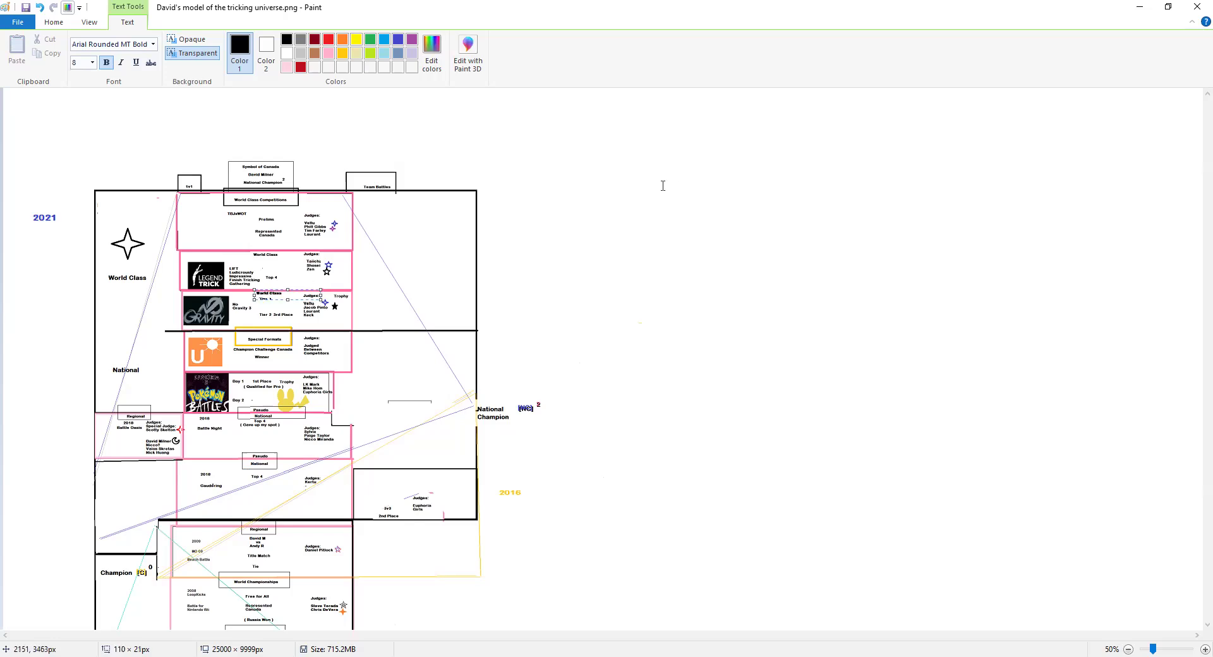
Draw thin black boxes around the World Class labels of the Legend Trick and No Gravity sections.
click(636, 177)
click(279, 46)
mouse_move(247, 246)
mouse_down()
mouse_move(283, 259)
mouse_move(252, 288)
mouse_move(285, 297)
mouse_up()
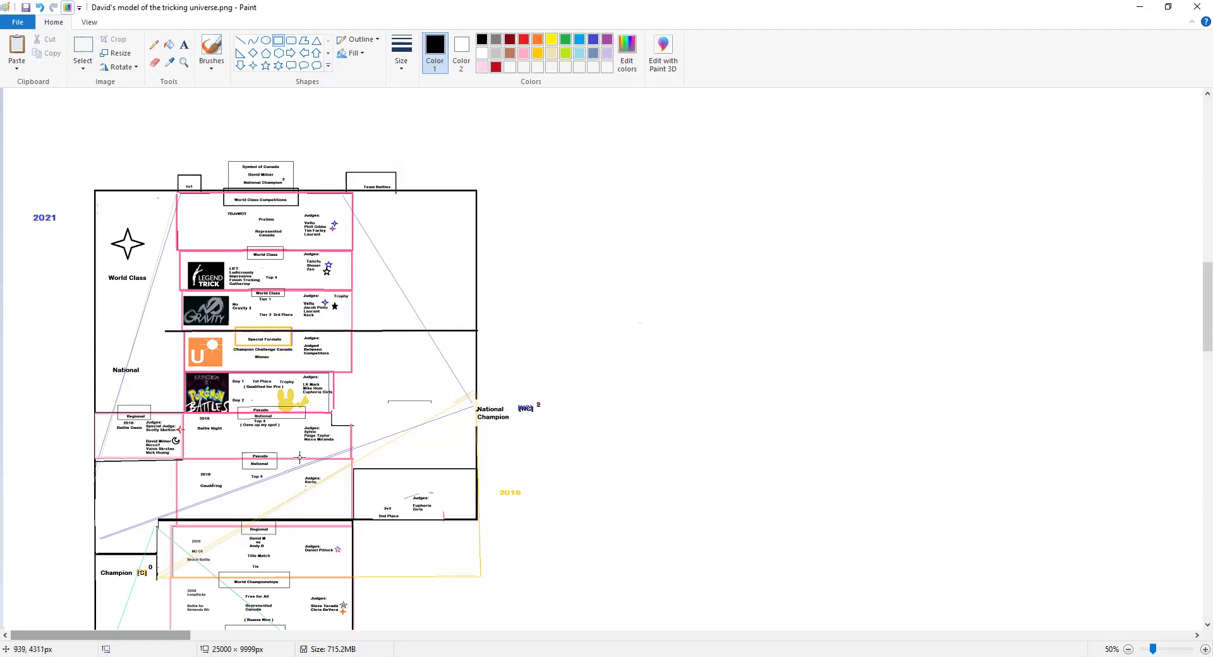
Examine the event sections at closer zoom, from World Class Competitions down to the 2007 event, including class labels, placements and judges.
click(184, 62)
click(304, 320)
scroll(420, 468, down, 5)
click(438, 314)
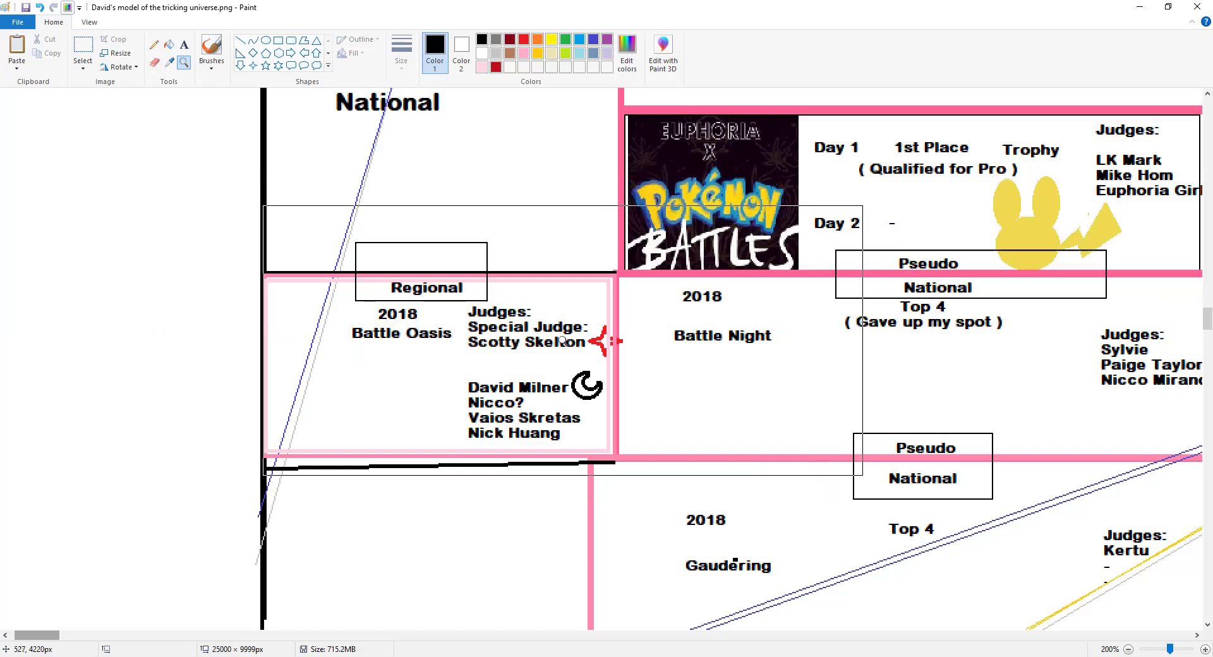
right_click(653, 380)
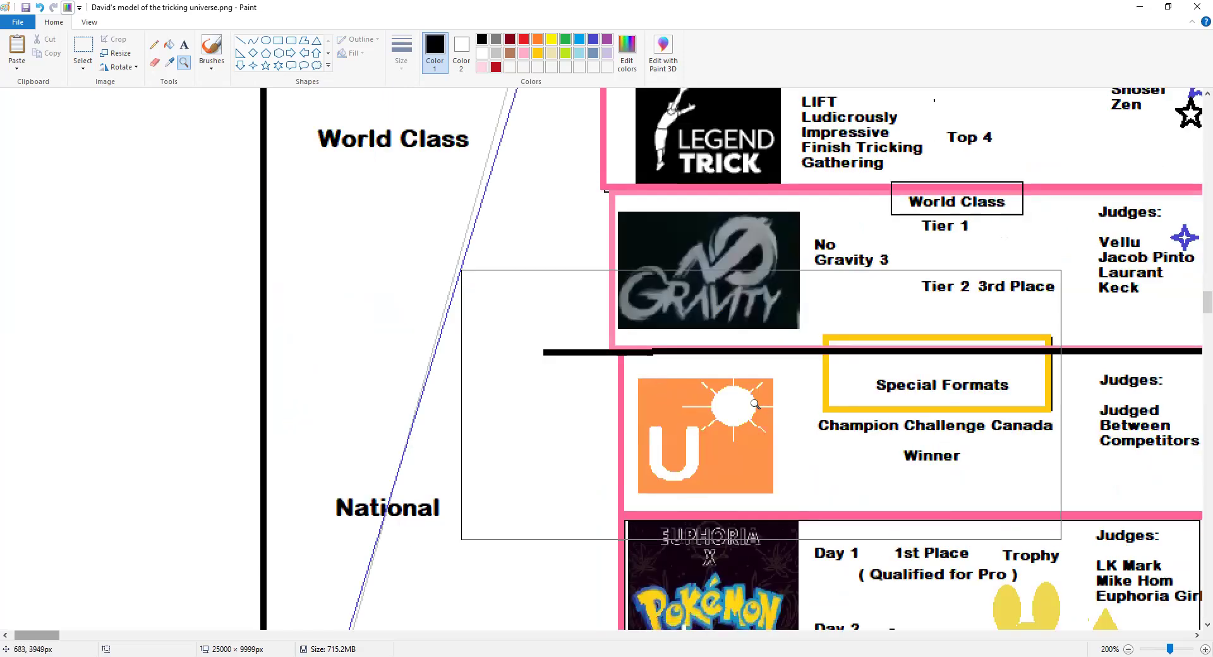
scroll(718, 397, up, 4)
scroll(516, 398, down, 4)
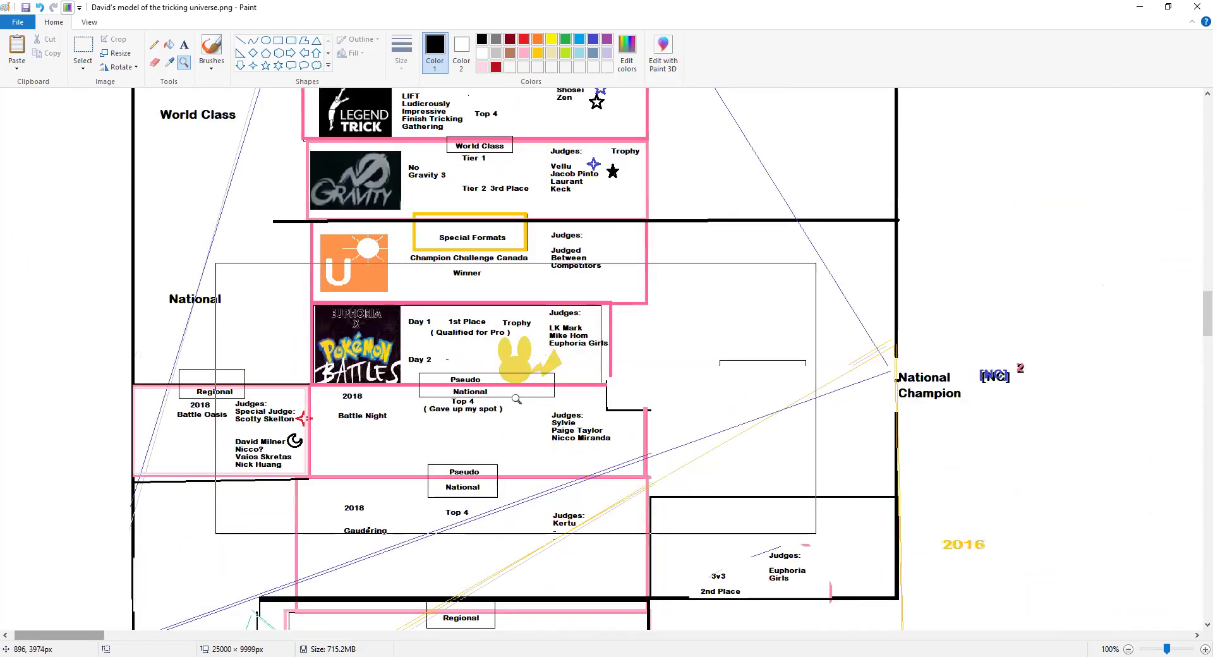
scroll(516, 399, up, 4)
scroll(513, 398, down, 4)
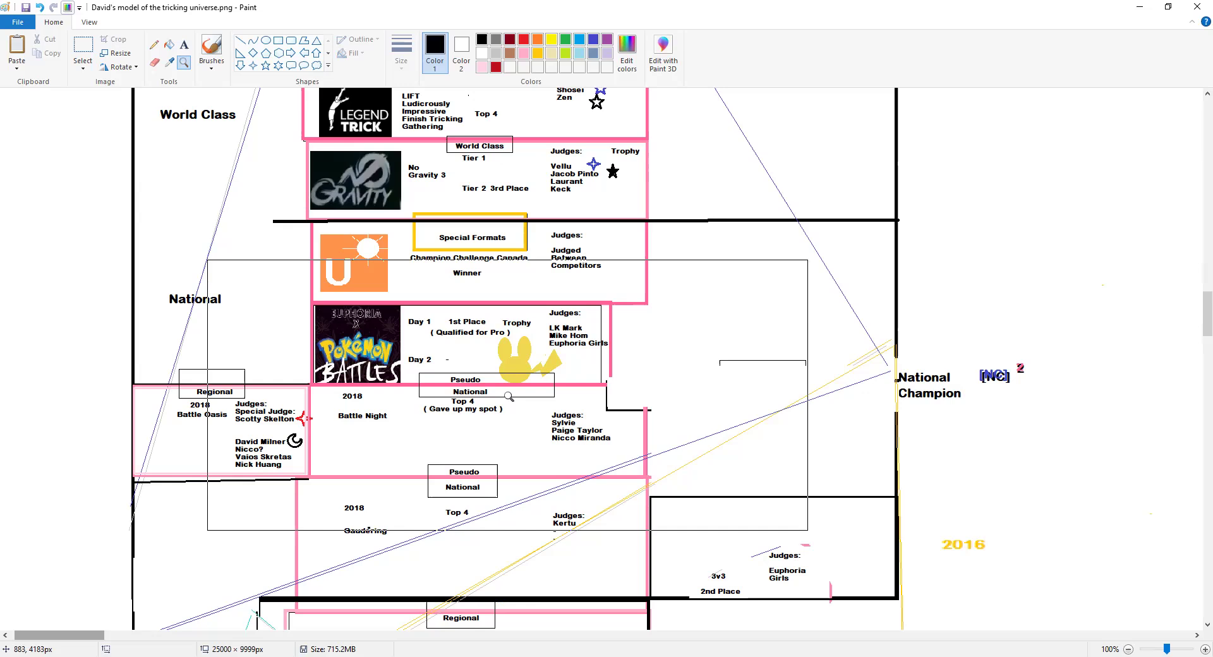
scroll(508, 395, up, 2)
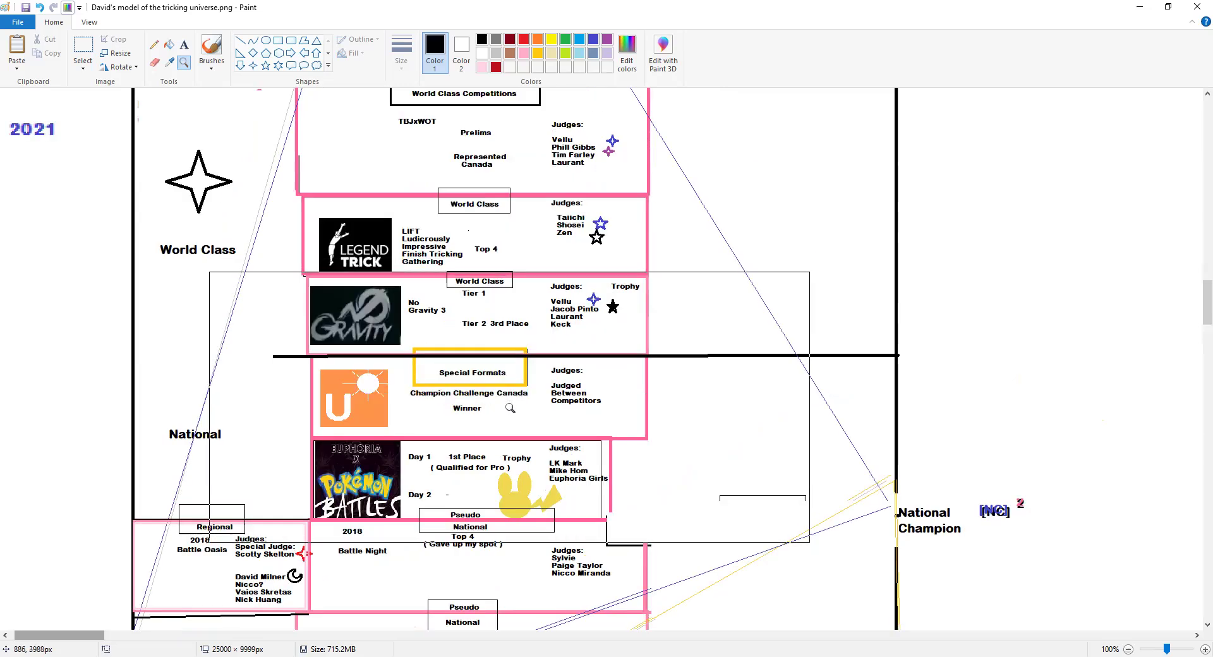
scroll(509, 410, down, 2)
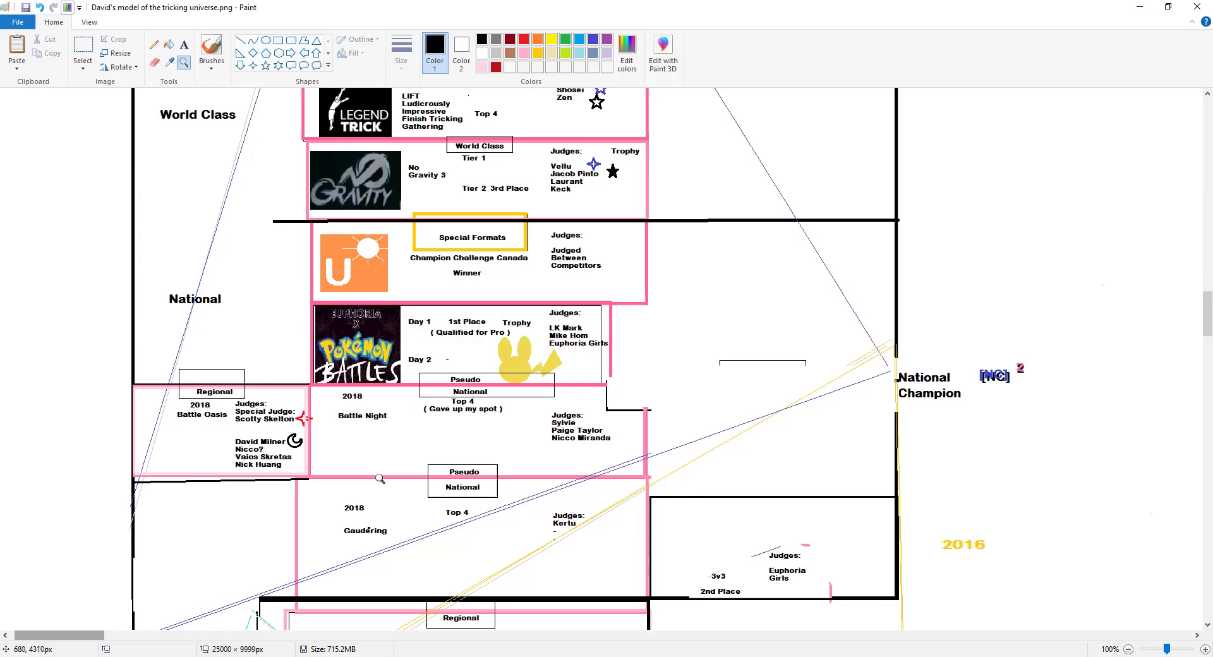
scroll(329, 285, up, 3)
scroll(328, 285, down, 9)
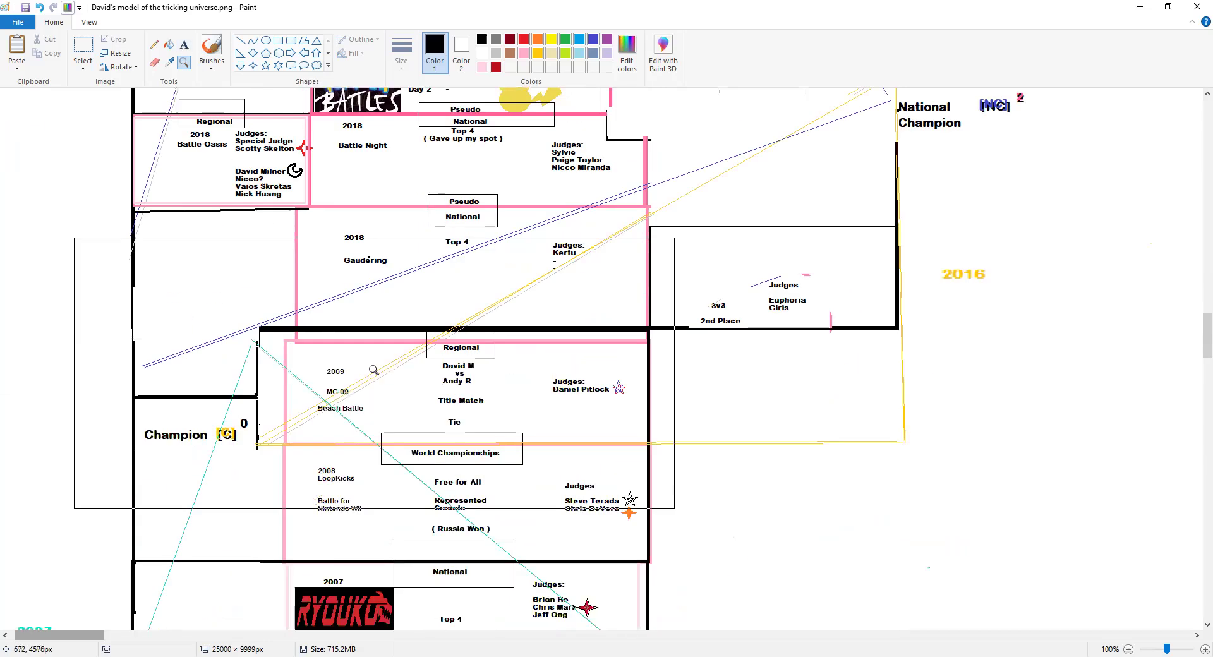
scroll(366, 208, up, 12)
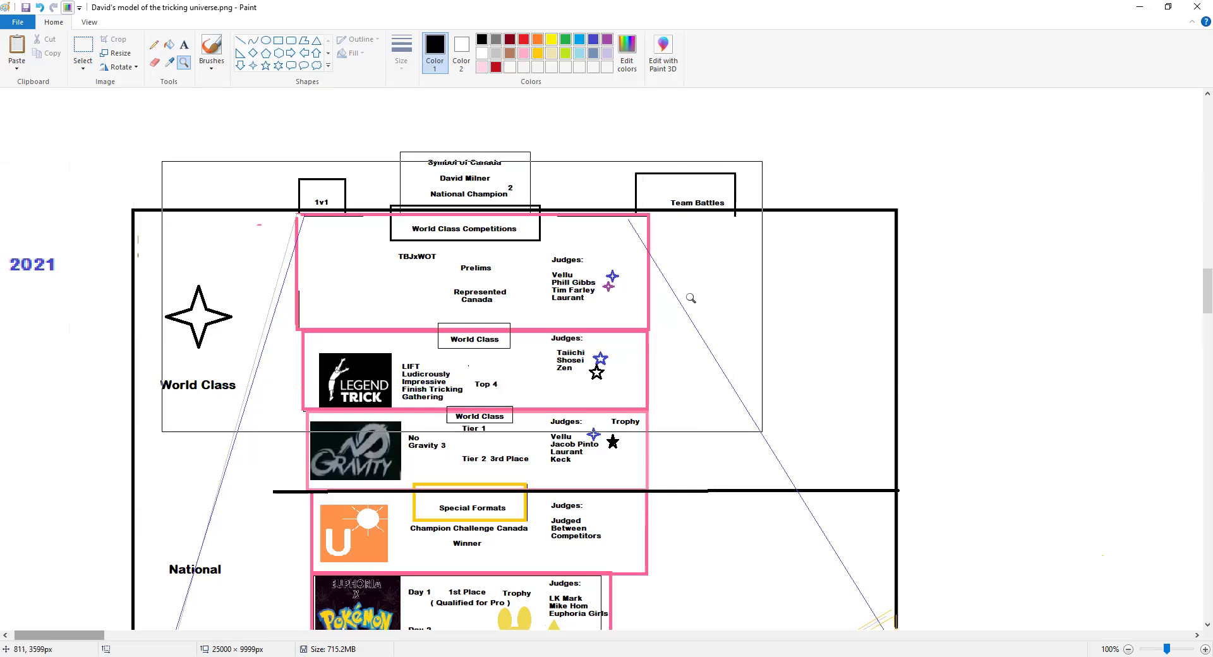
scroll(410, 265, down, 9)
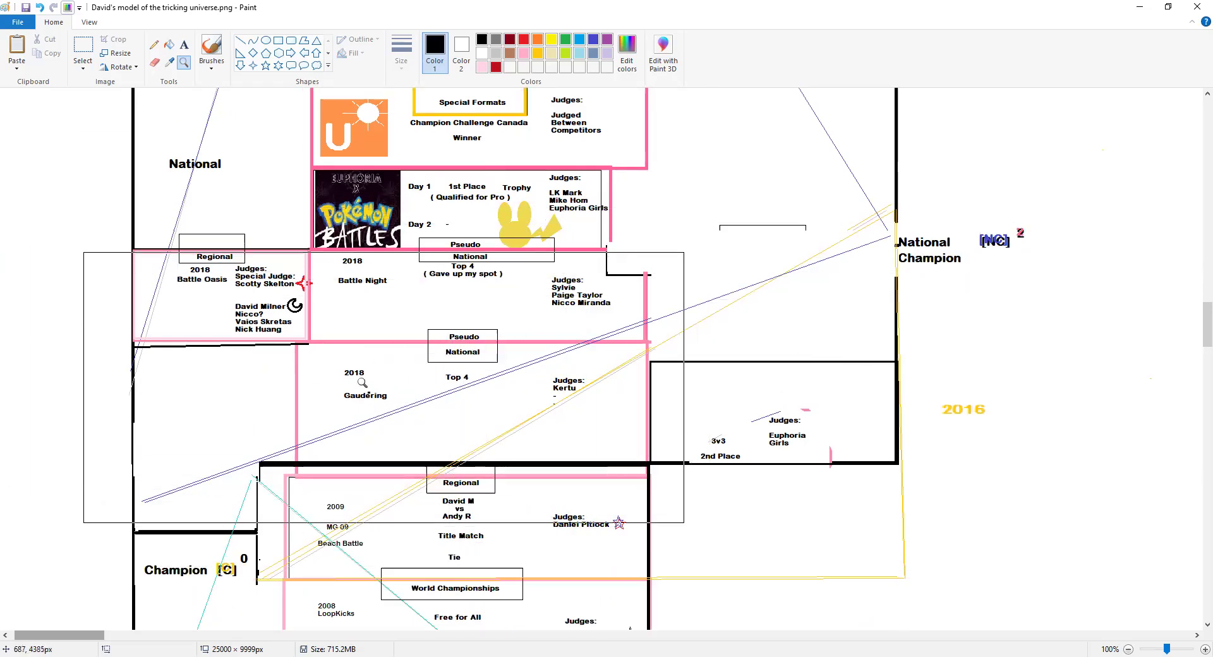
scroll(344, 430, up, 3)
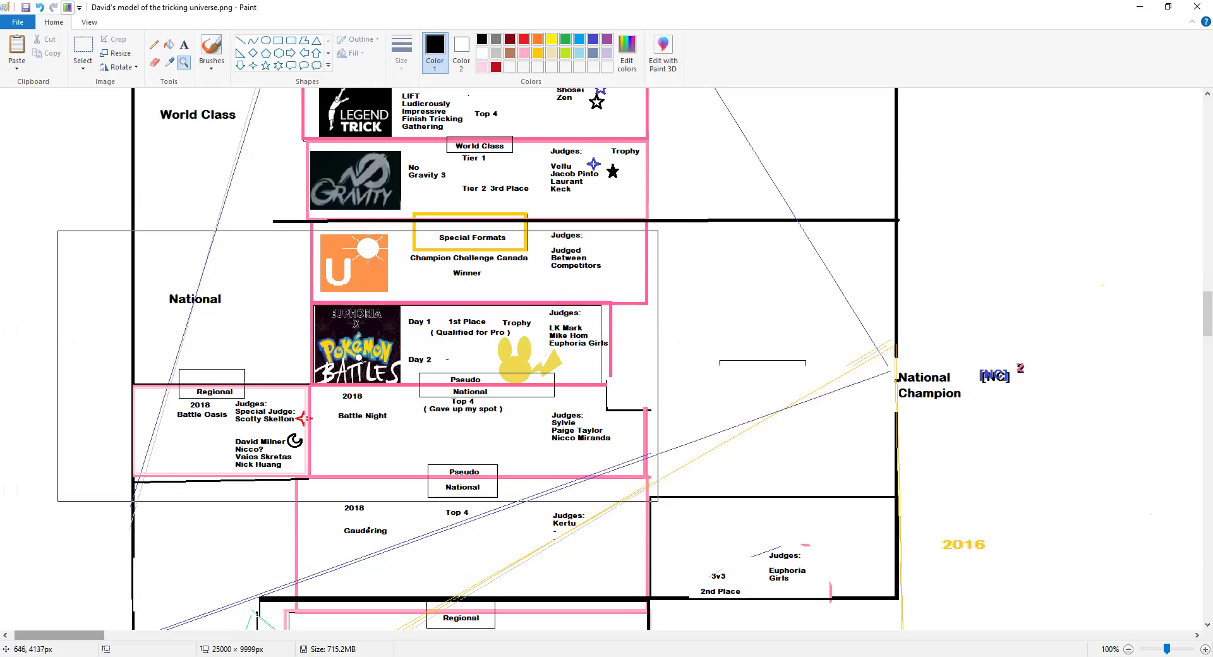
scroll(360, 349, up, 6)
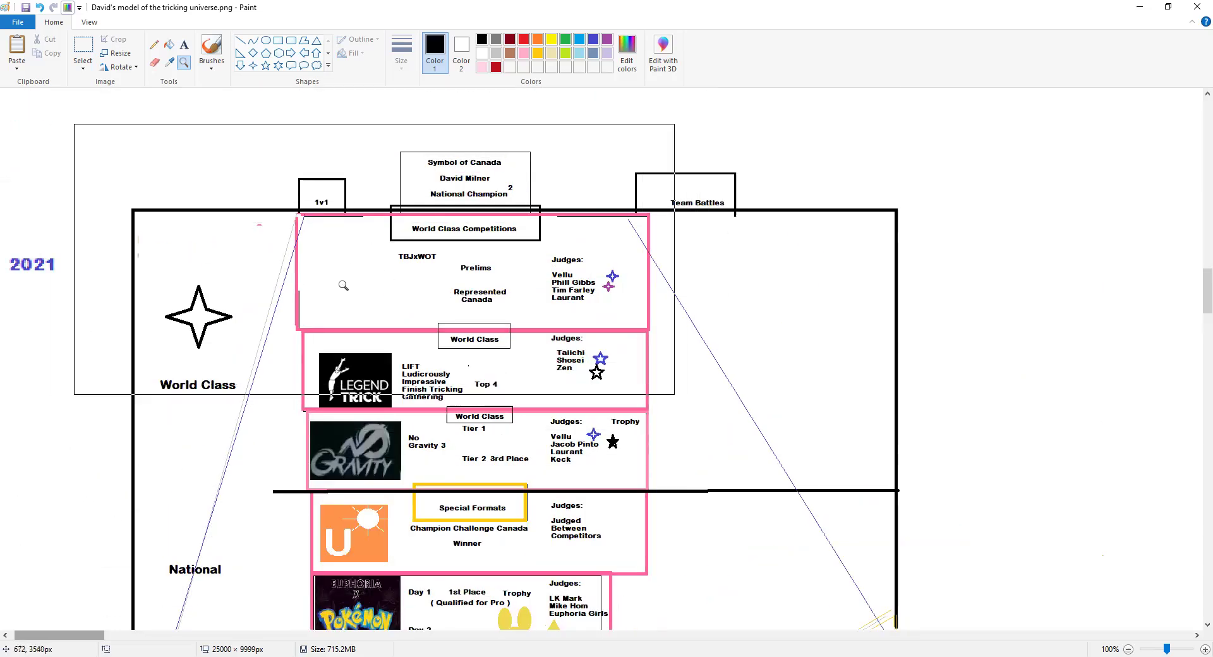
scroll(303, 404, down, 18)
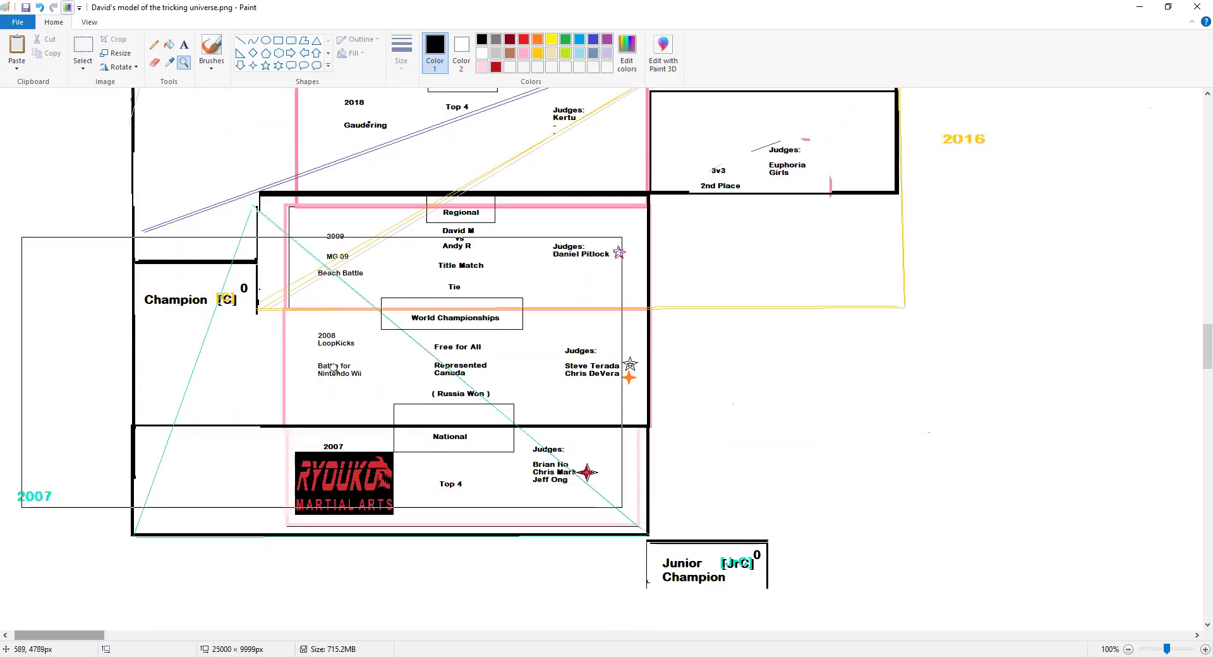
scroll(326, 382, up, 3)
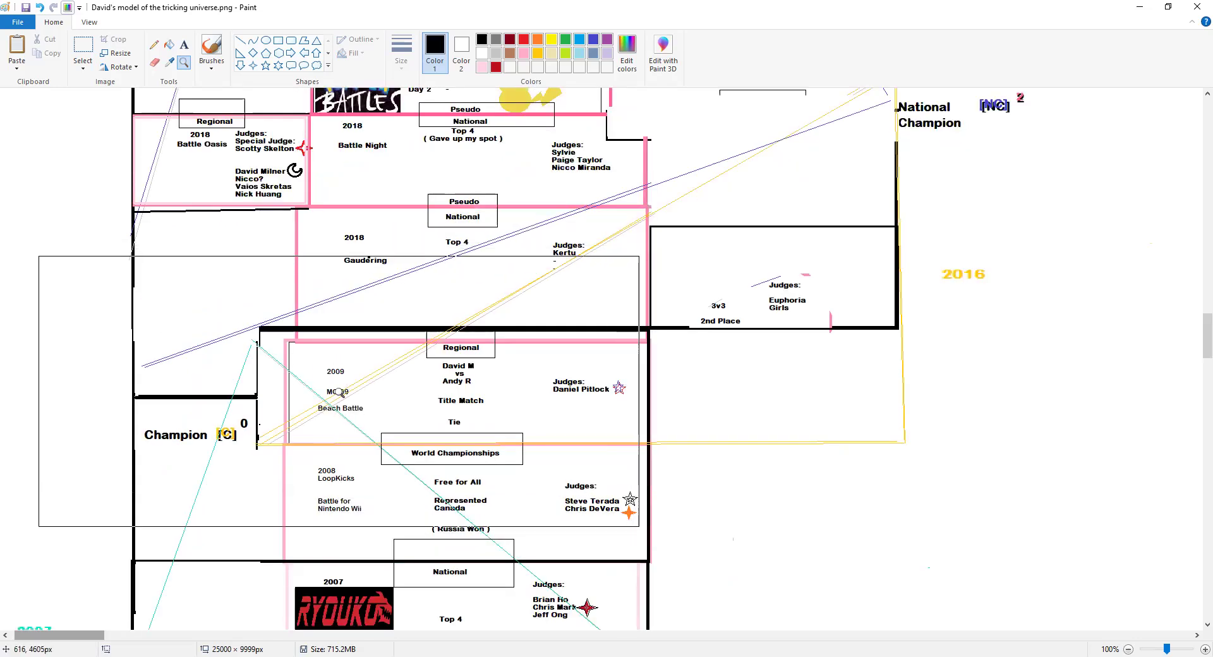
scroll(340, 392, up, 3)
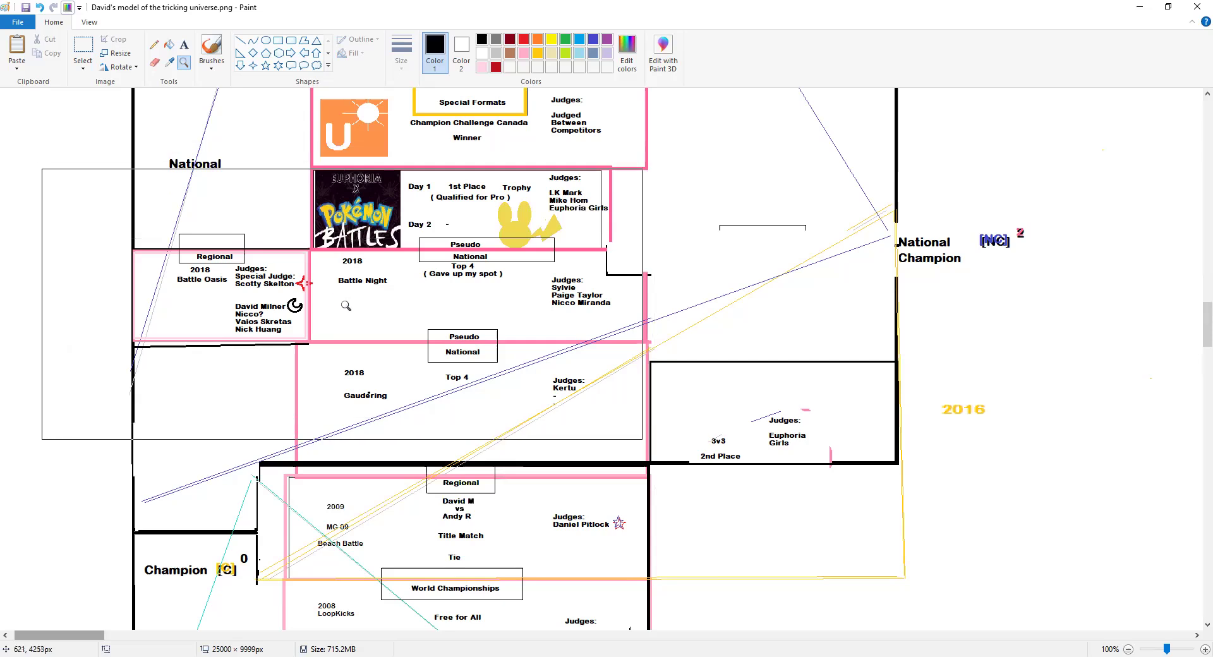
scroll(355, 306, up, 12)
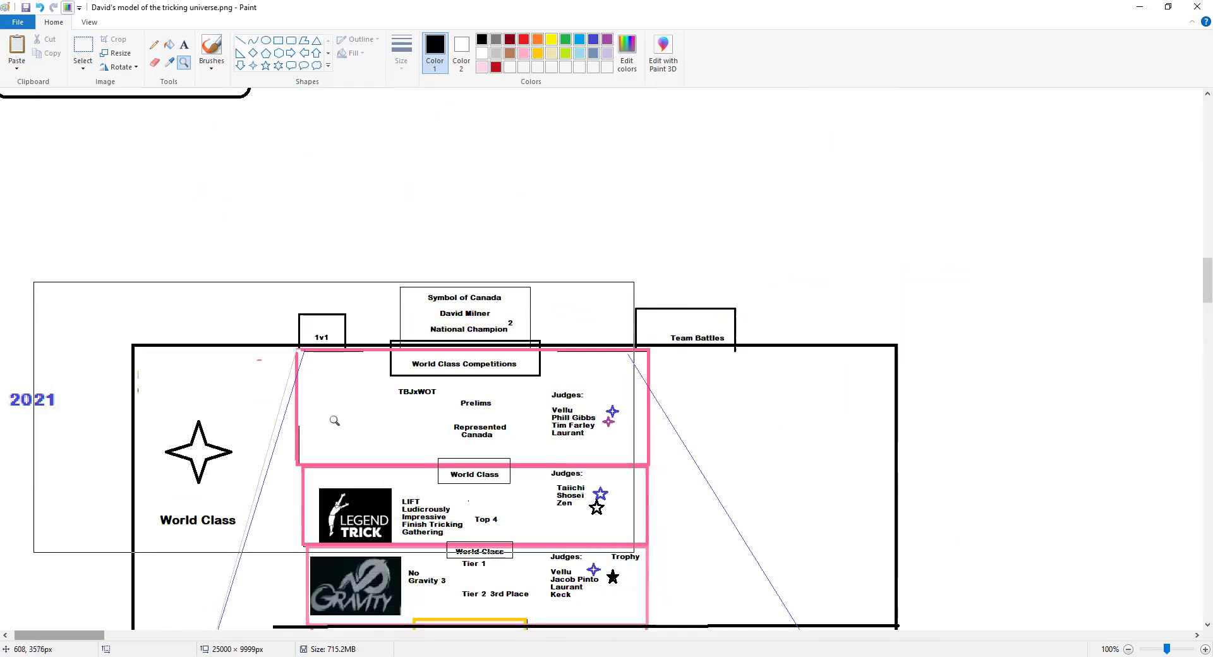
scroll(337, 429, down, 6)
scroll(449, 380, down, 3)
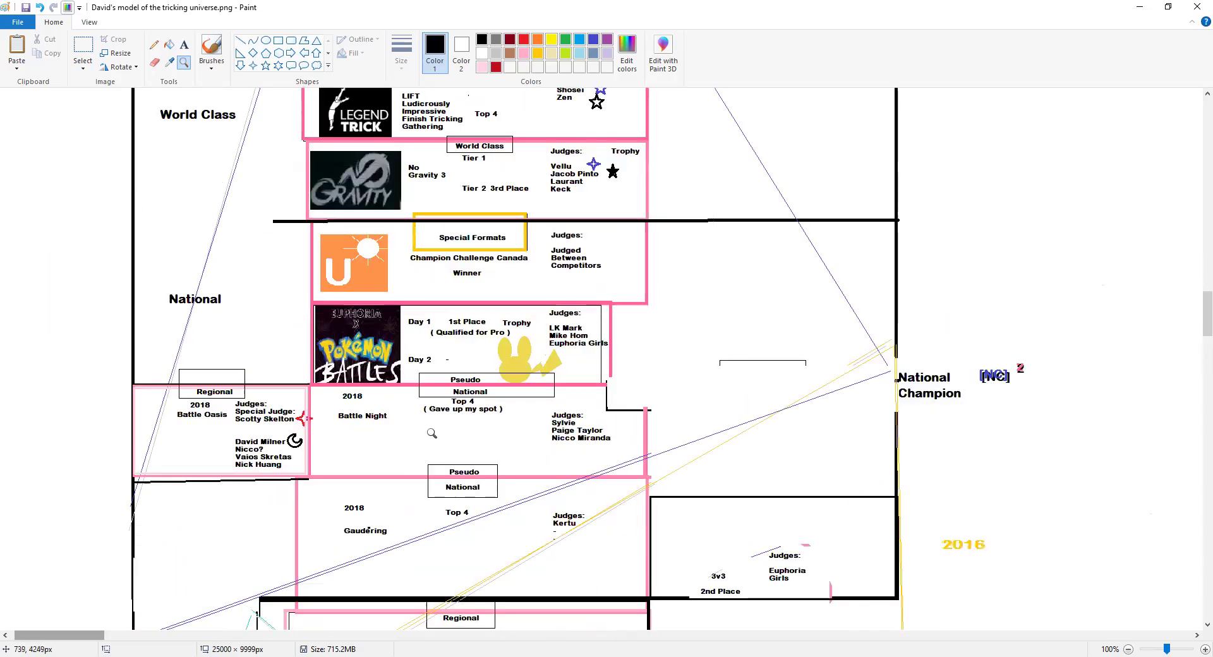
Draw a black-outlined four-point star just below the National Champion label's [NC] mark, outside the diagram.
right_click(449, 381)
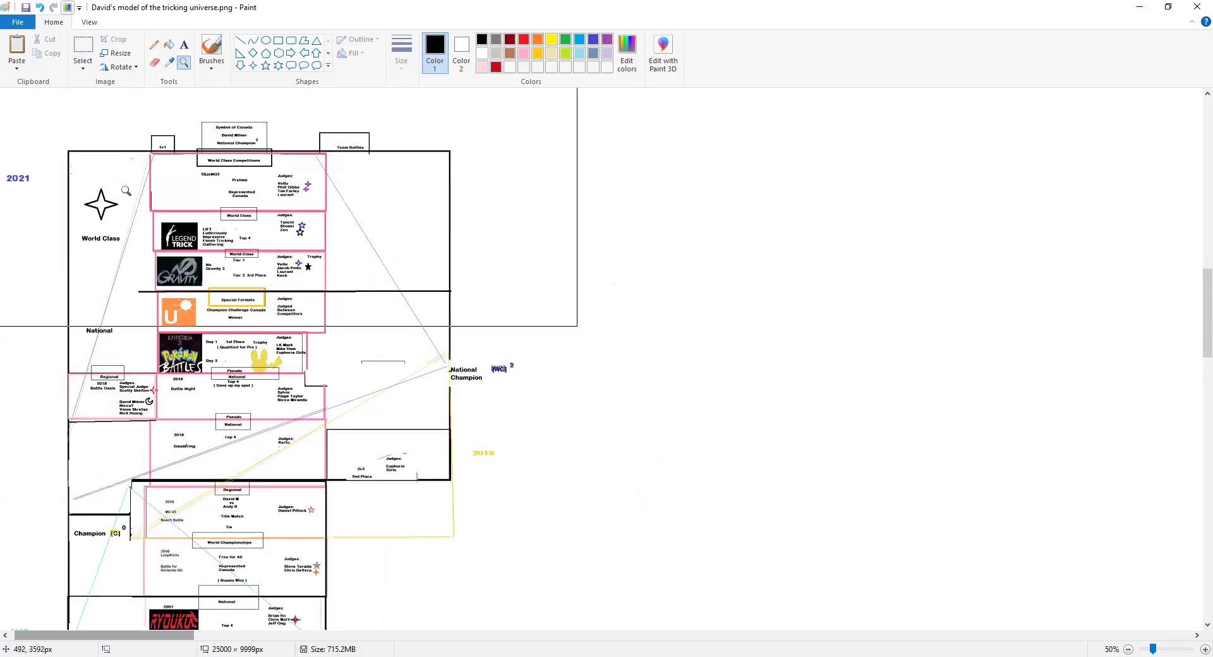
click(253, 65)
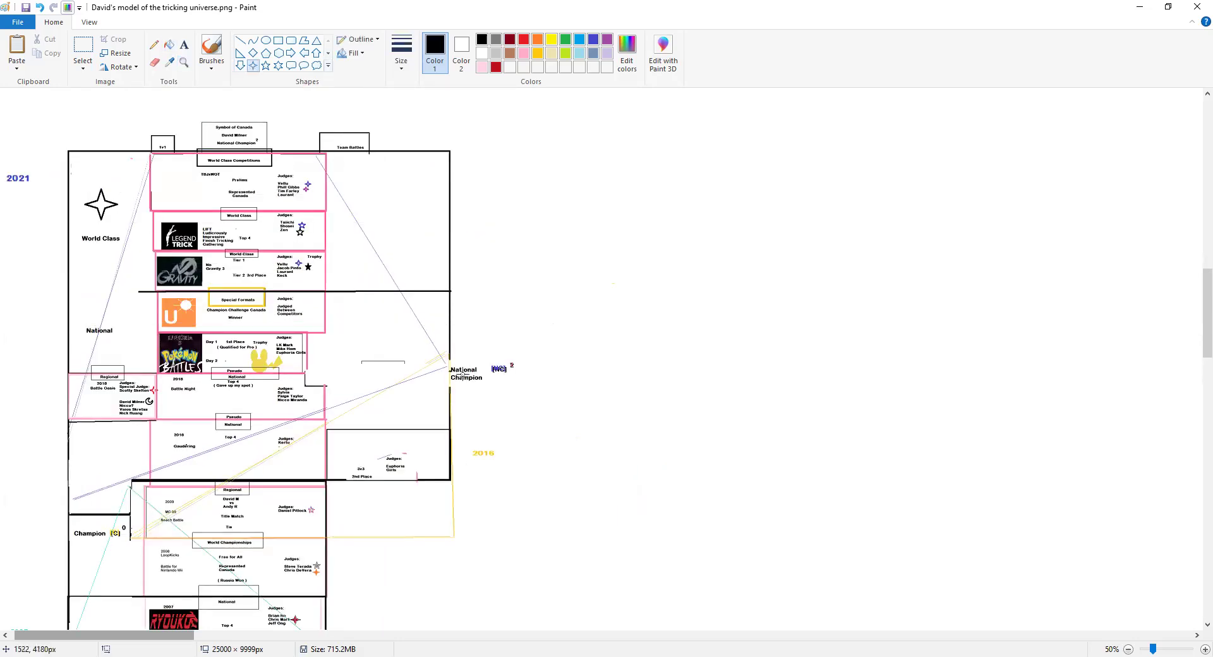
mouse_move(533, 374)
mouse_down()
mouse_move(567, 406)
mouse_move(528, 386)
mouse_up()
click(644, 393)
Draw black diamonds of about 57 × 61 px outside the outline near the Champion label and about 43 × 43 px beside Junior Champion.
scroll(449, 464, down, 3)
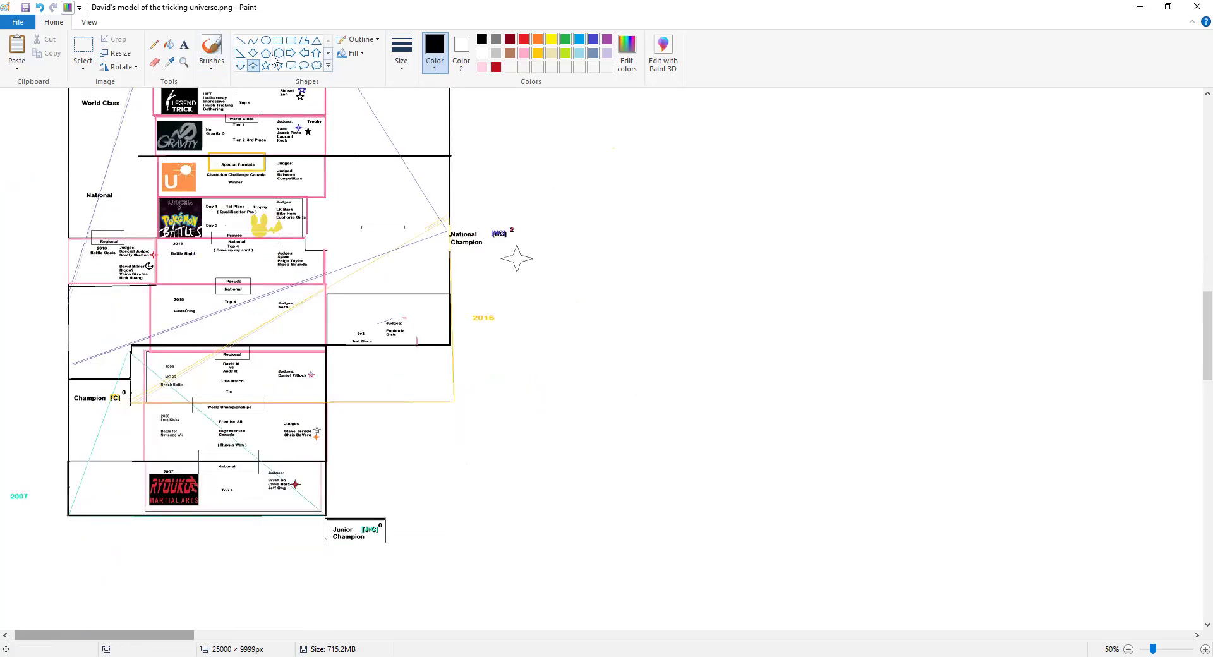
click(252, 53)
mouse_move(25, 408)
mouse_down()
mouse_move(53, 441)
mouse_move(45, 427)
mouse_up()
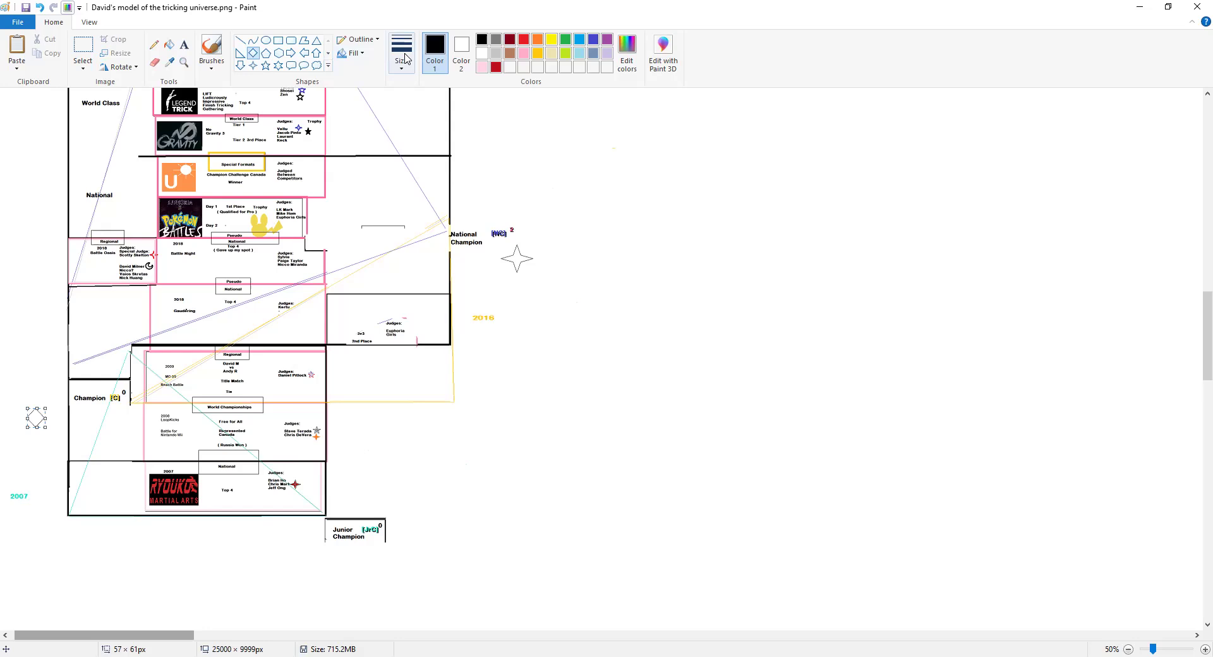
click(294, 167)
drag(401, 517, 416, 530)
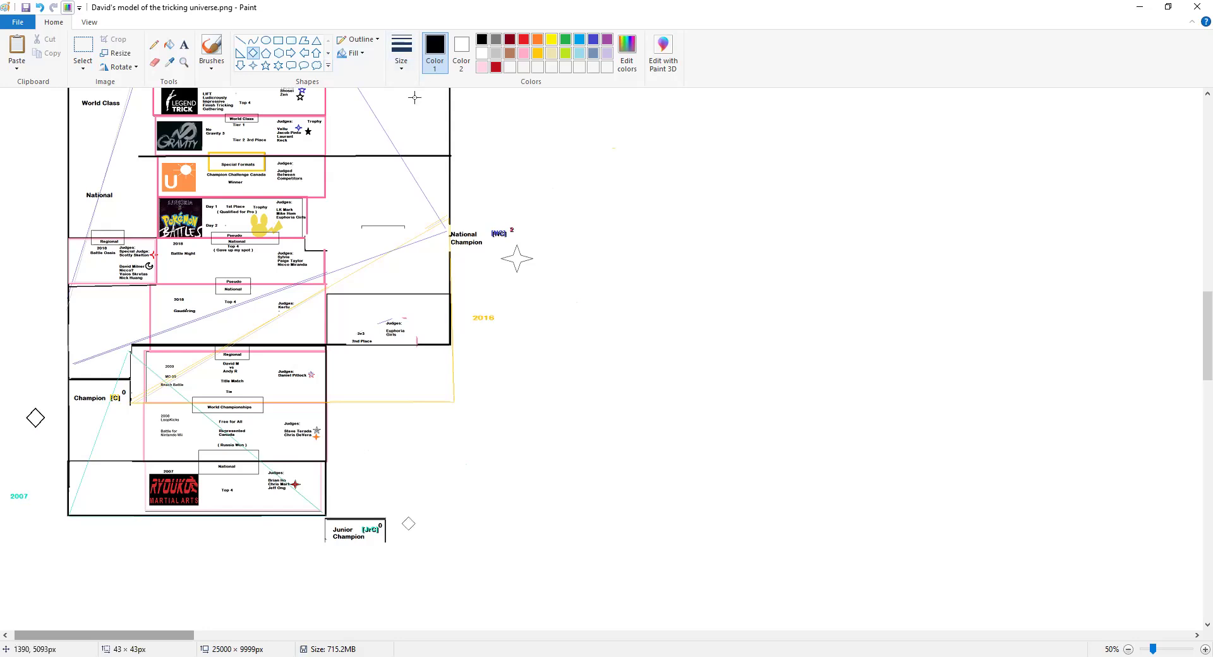
click(518, 498)
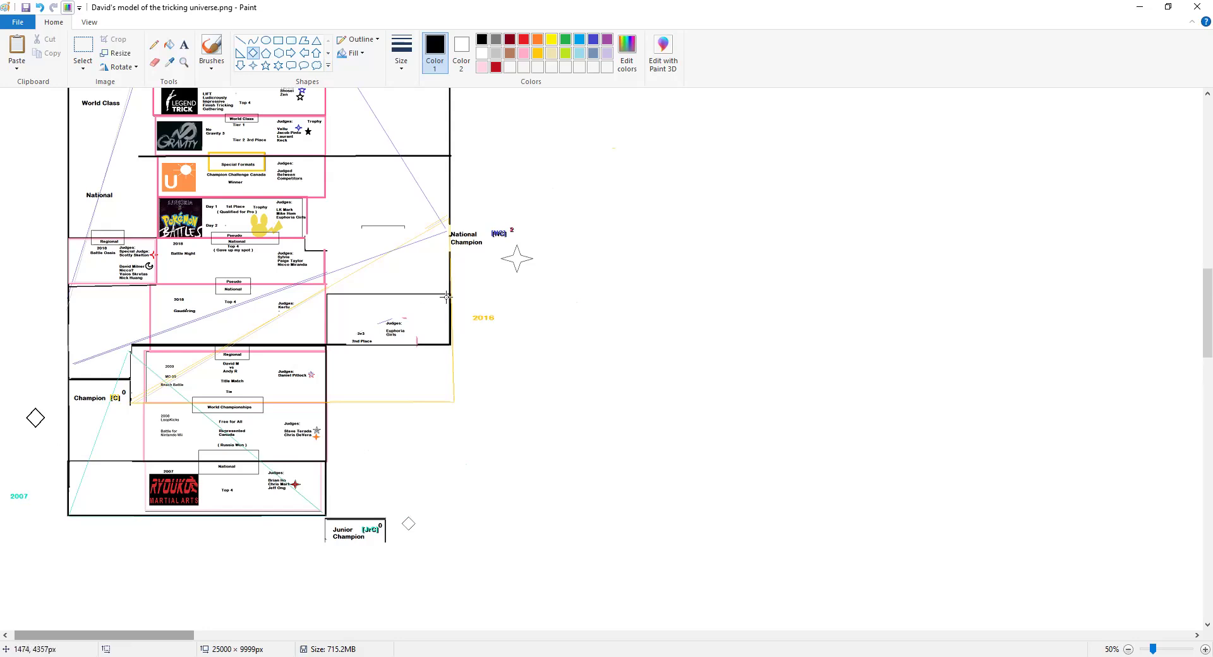
scroll(448, 297, up, 2)
scroll(311, 533, down, 2)
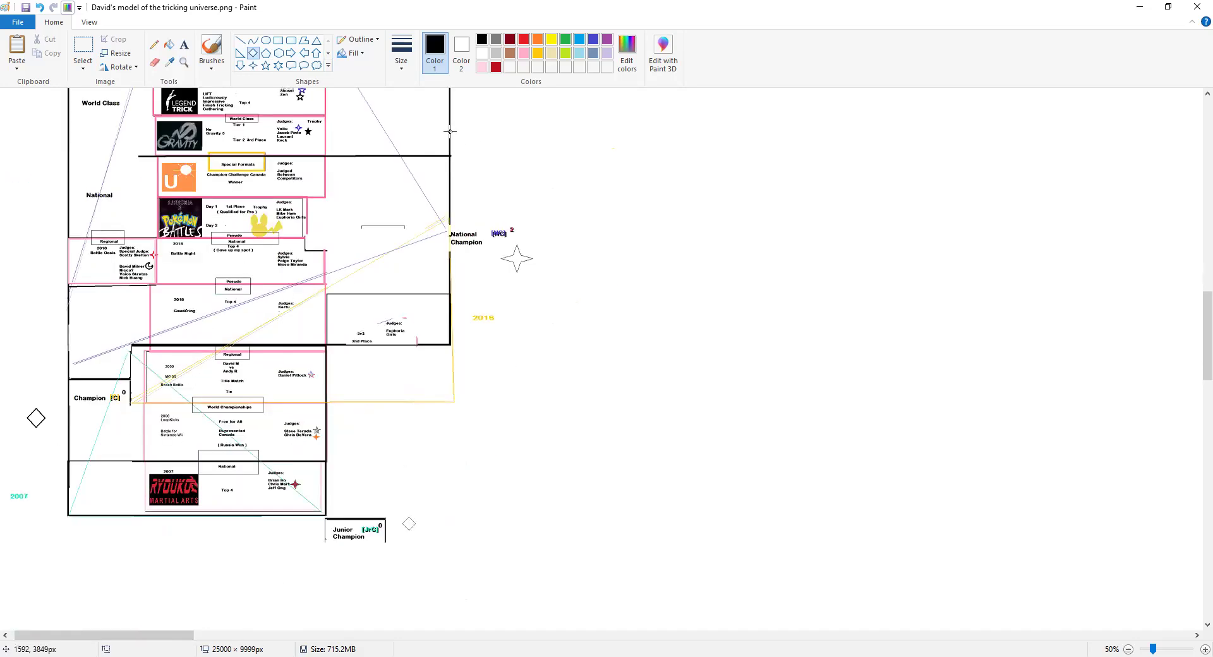
scroll(324, 356, up, 2)
scroll(250, 449, down, 1)
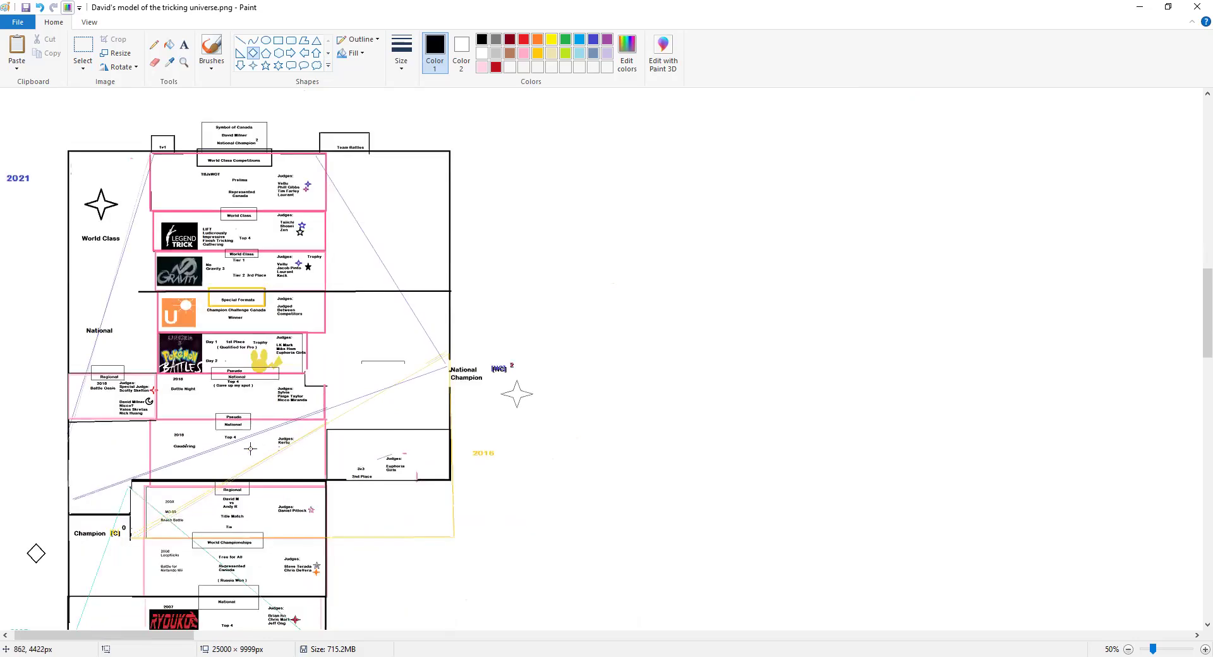
scroll(250, 448, down, 1)
scroll(250, 449, up, 1)
scroll(242, 448, down, 1)
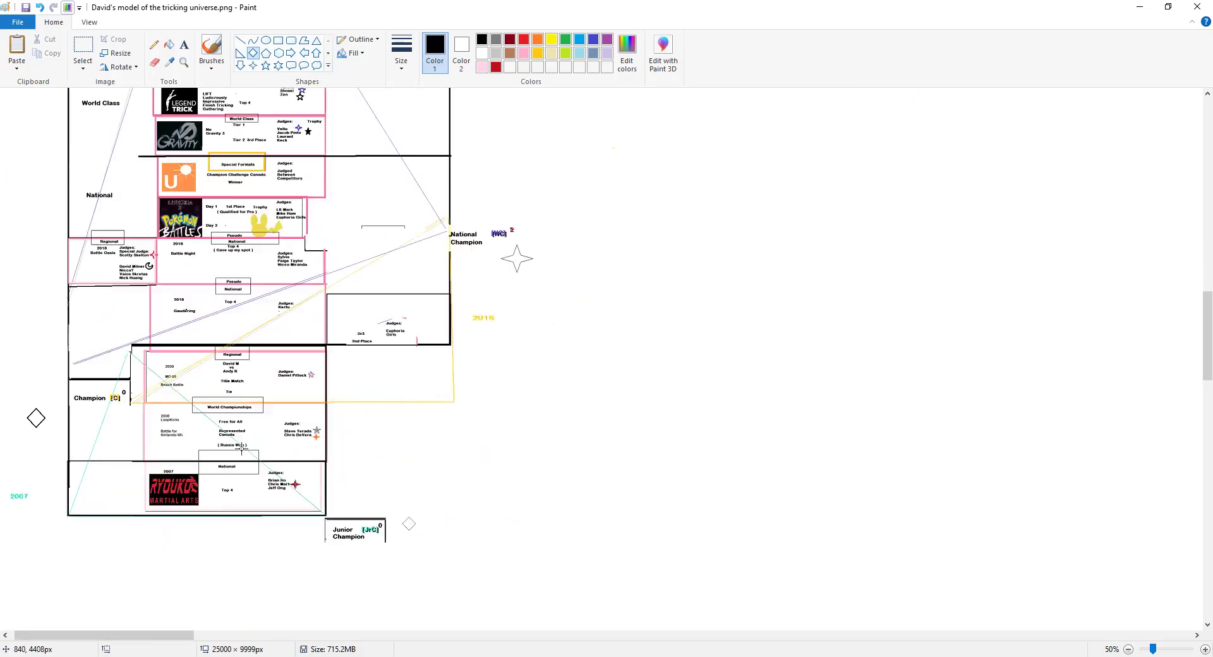
Move the turquoise 2007 and indigo 2021 year labels slightly closer to the diagram's outer edge.
click(82, 47)
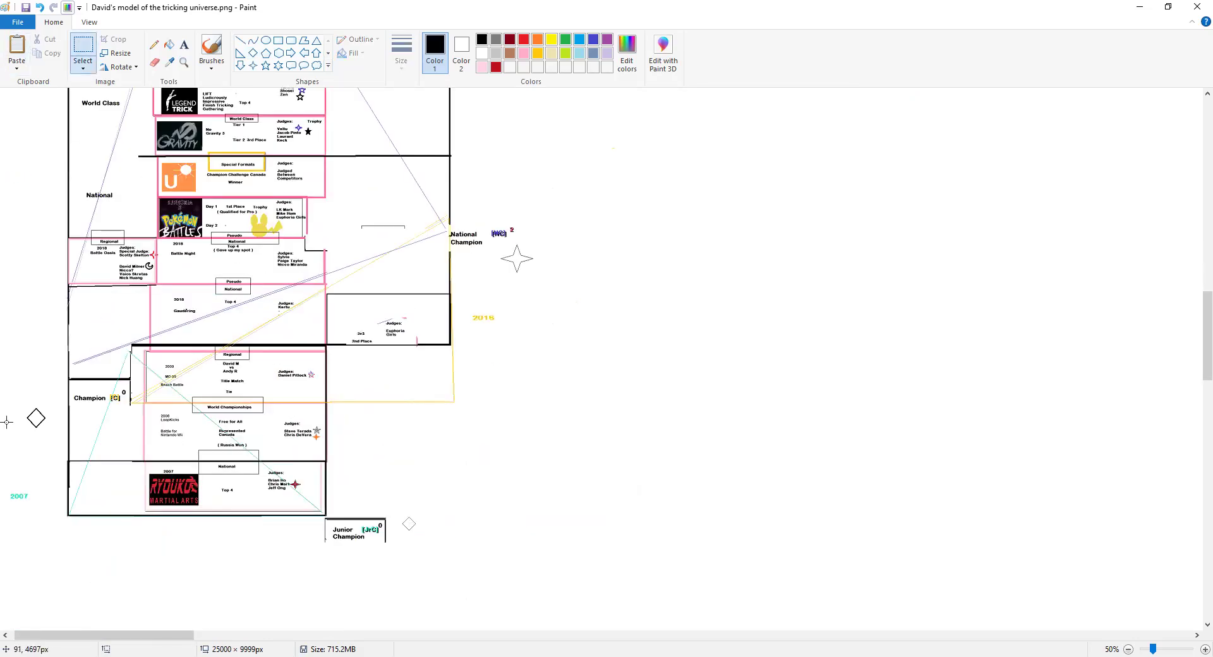
drag(7, 485, 33, 495)
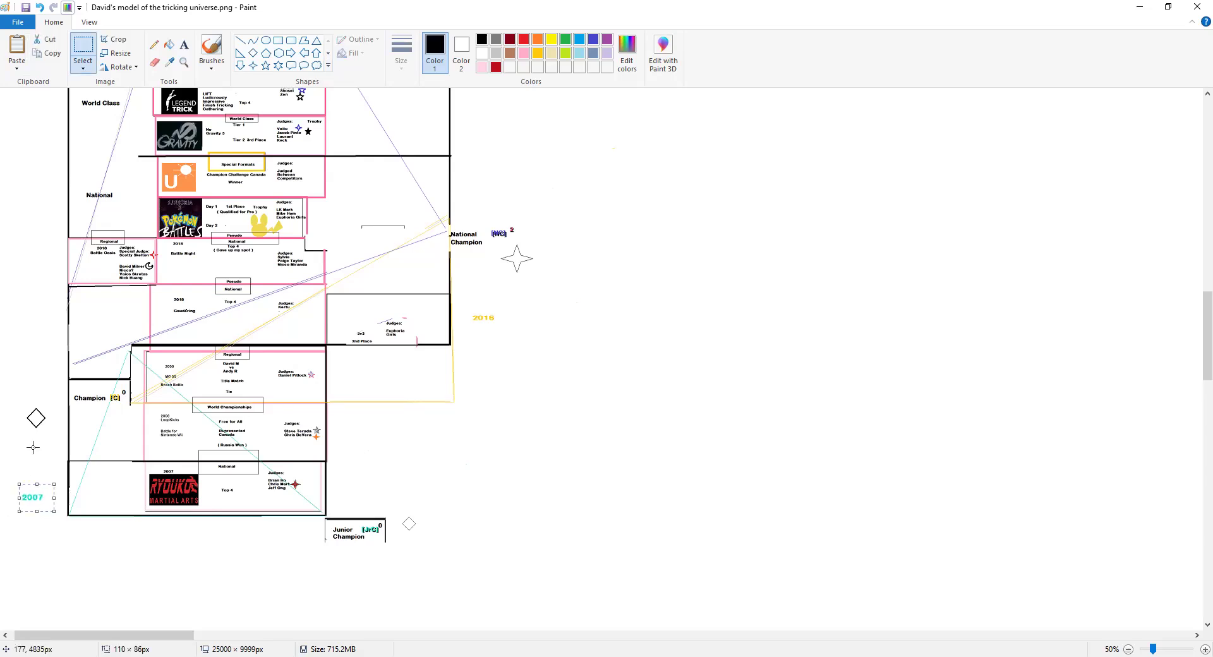
scroll(33, 447, up, 2)
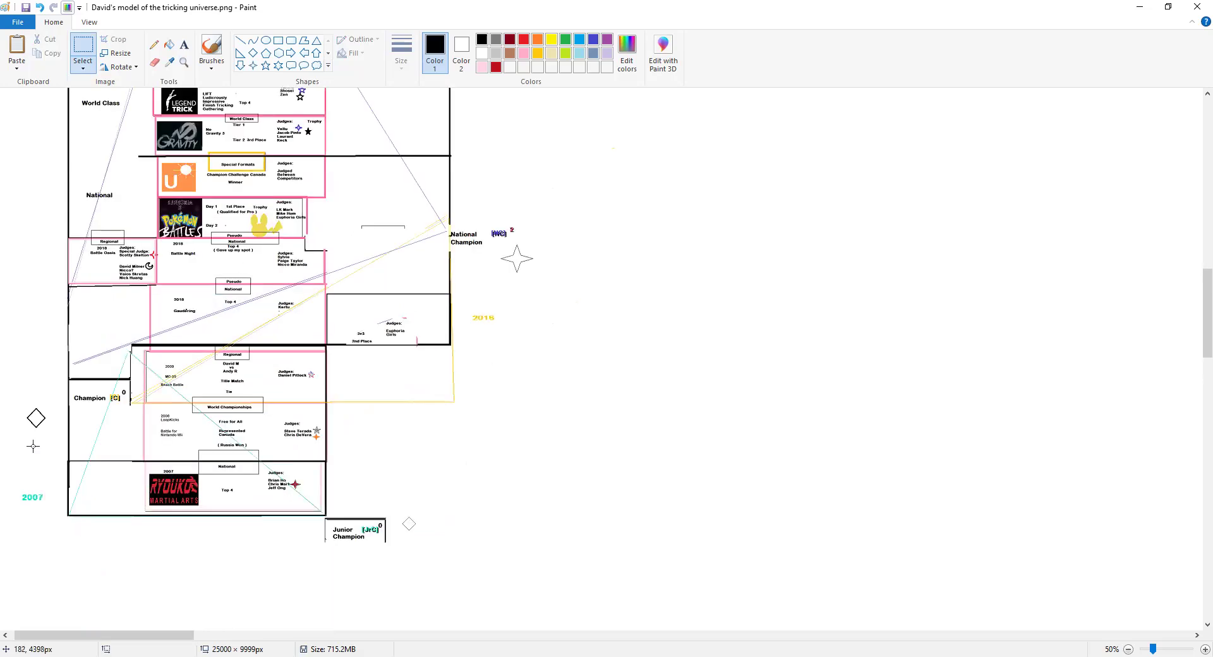
drag(3, 169, 32, 179)
click(41, 155)
Move the yellow 2016 year label slightly down and away from the diagram's outer edge.
scroll(48, 212, down, 4)
scroll(48, 221, up, 2)
drag(468, 308, 511, 334)
click(535, 321)
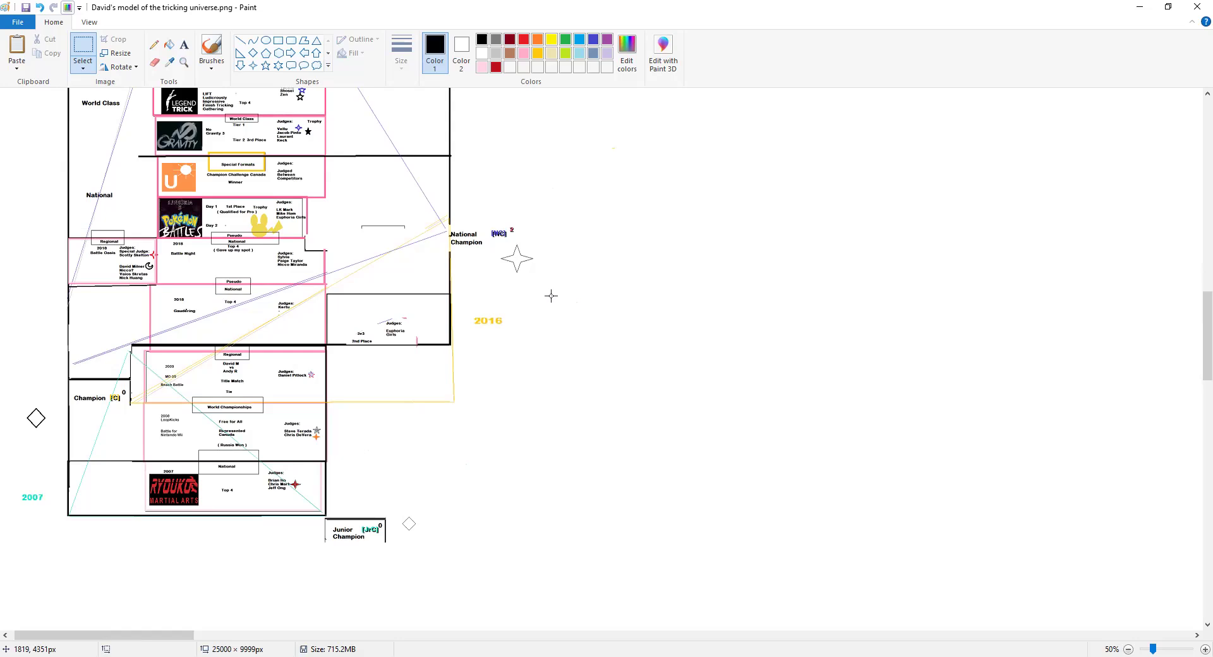
scroll(521, 337, up, 5)
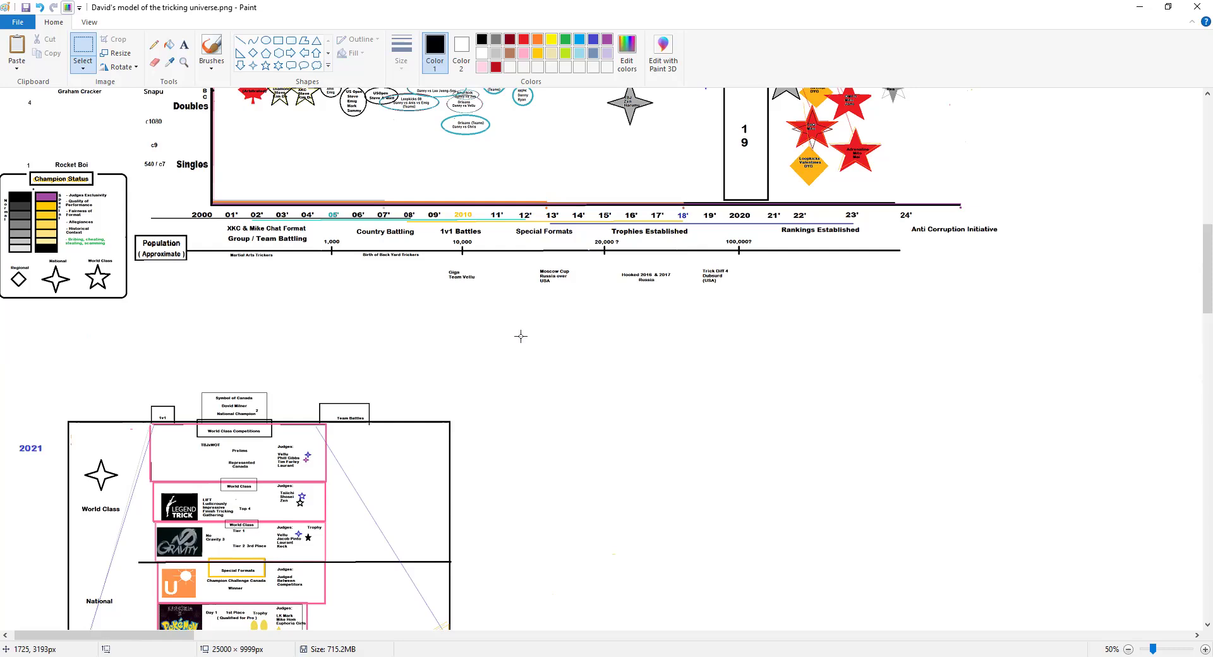
scroll(504, 322, down, 5)
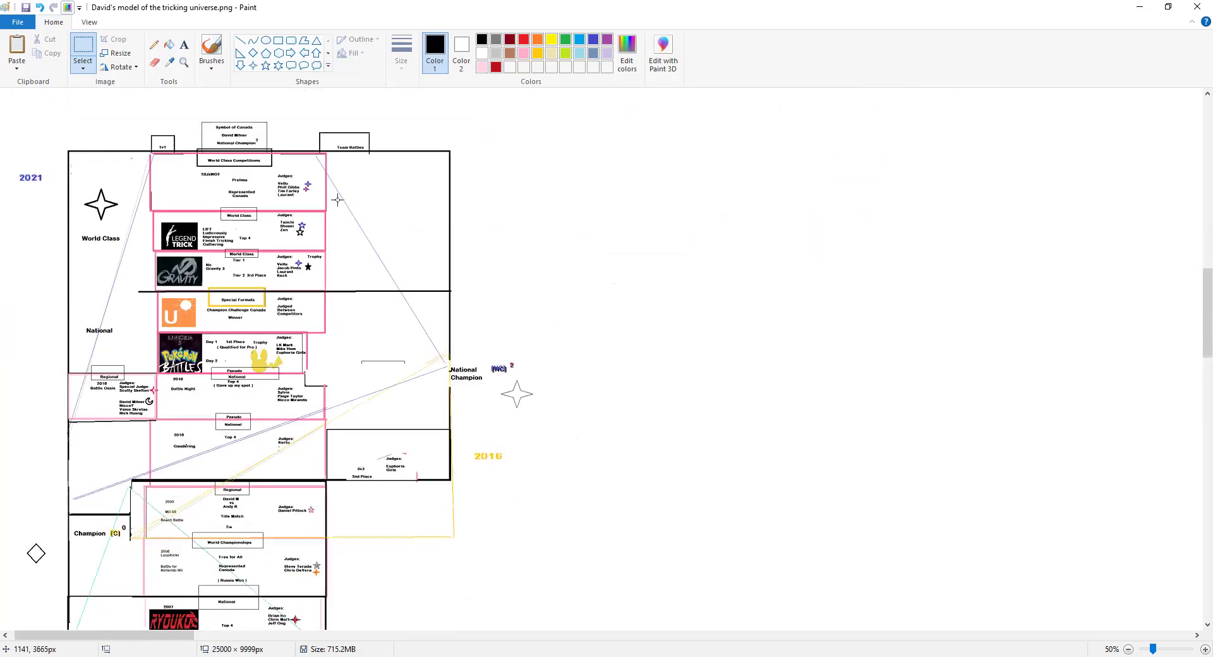
scroll(417, 237, down, 2)
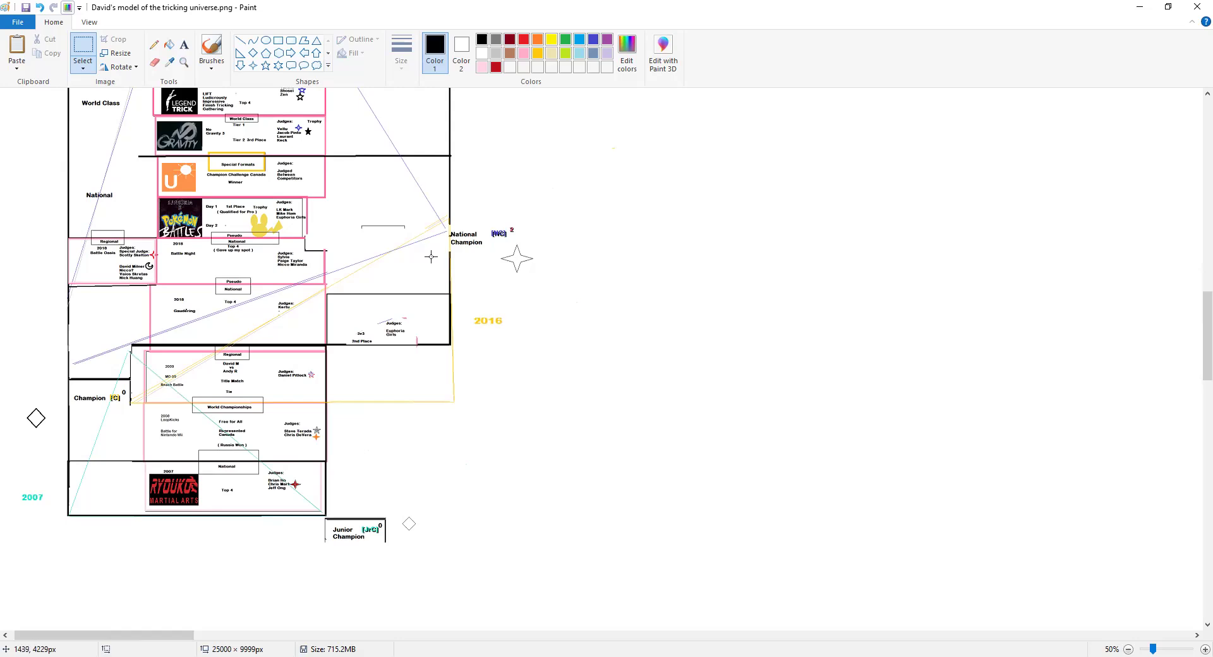
scroll(430, 256, up, 2)
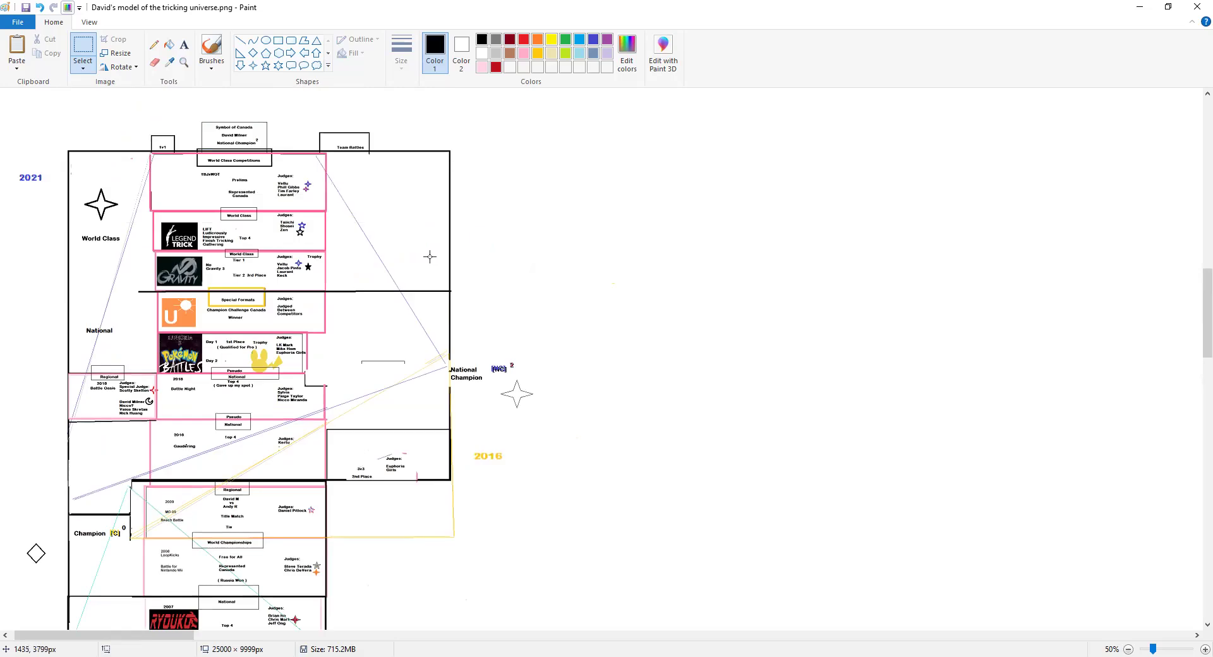